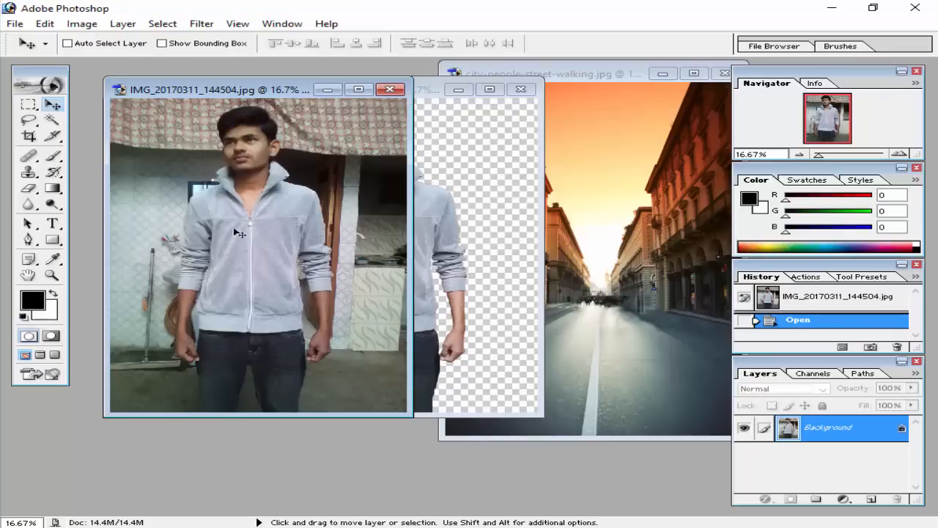
Move the cut-out IMG_20170311_144504.psd window aside and close the original IMG_20170311_144504.jpg photo.
click(449, 178)
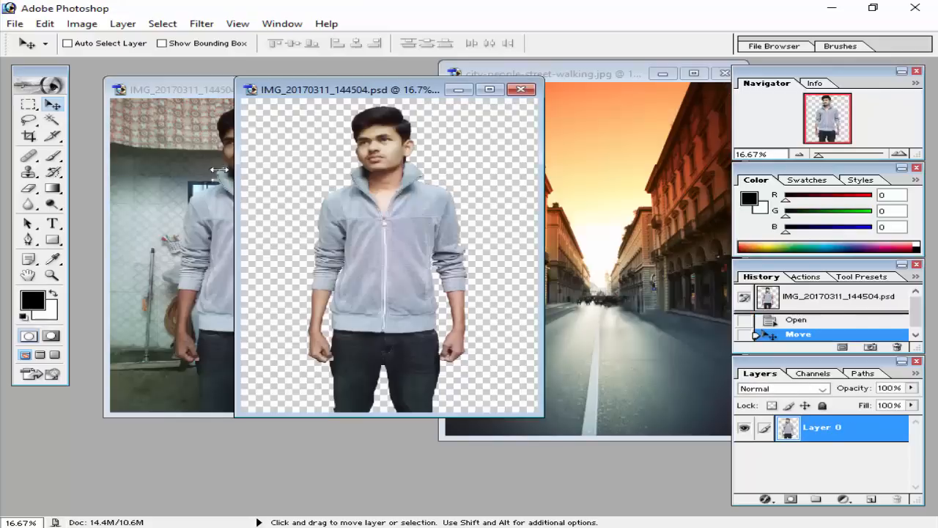
click(220, 170)
click(465, 173)
drag(426, 87, 289, 88)
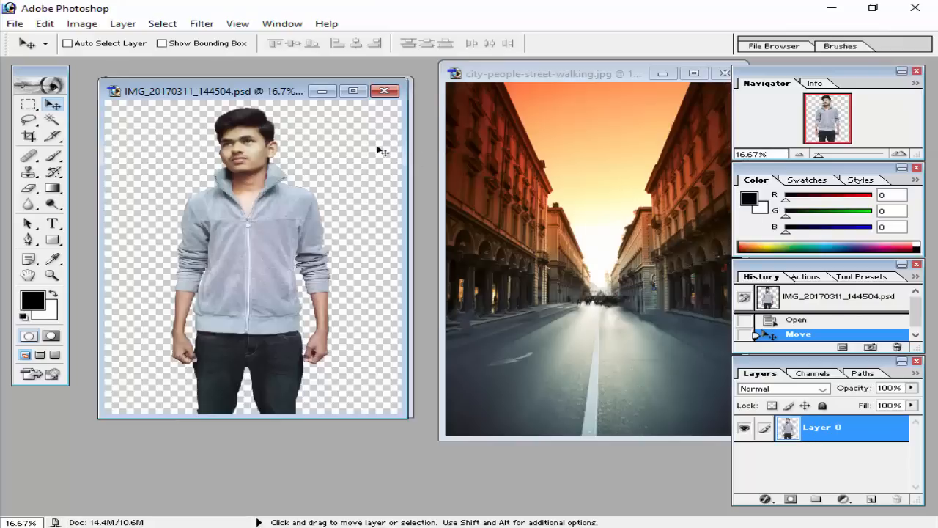
drag(303, 92, 328, 155)
click(328, 92)
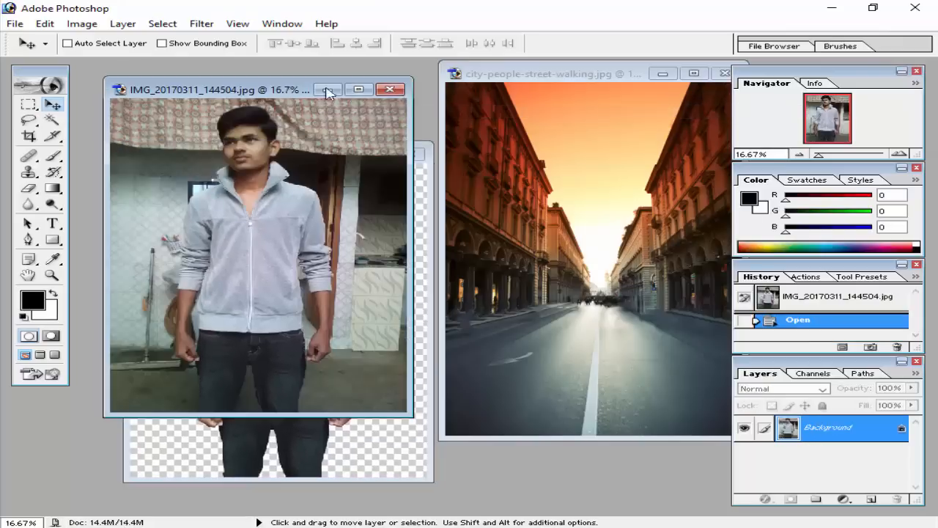
click(390, 89)
Arrange the cut-out PSD and city-people-street-walking.jpg side by side and copy the cut-out man onto the street image.
click(522, 80)
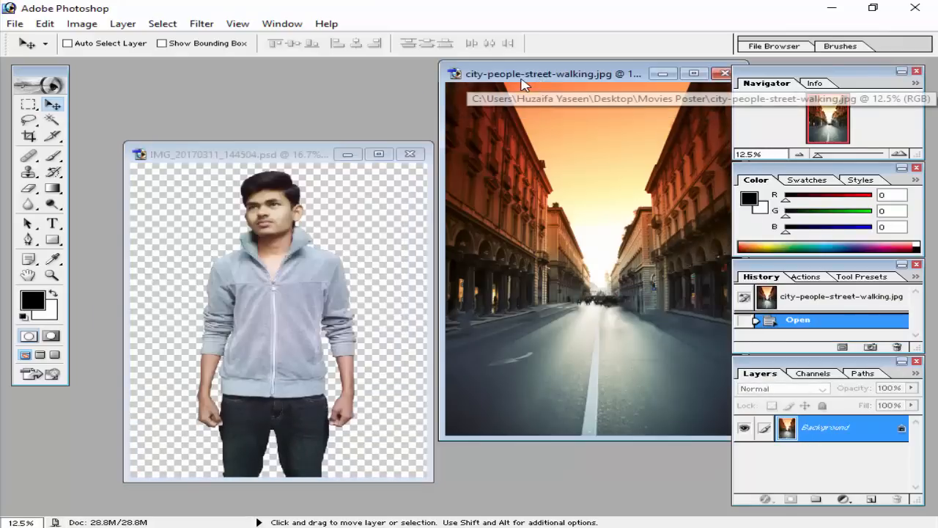
drag(522, 81, 377, 87)
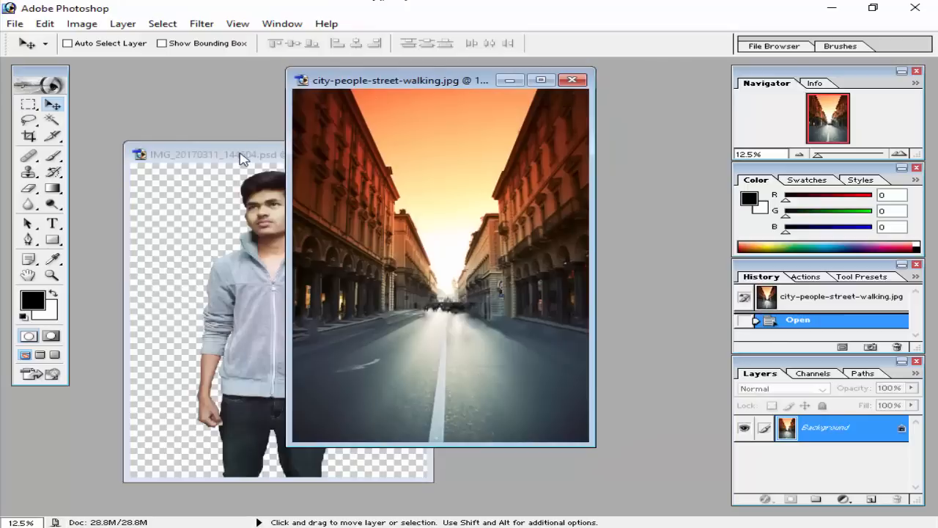
drag(242, 159, 220, 95)
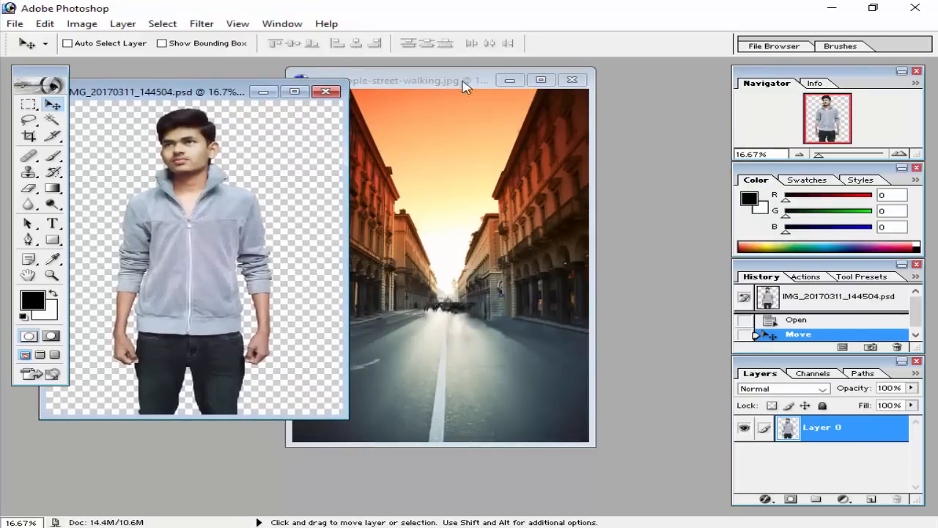
drag(414, 85, 478, 86)
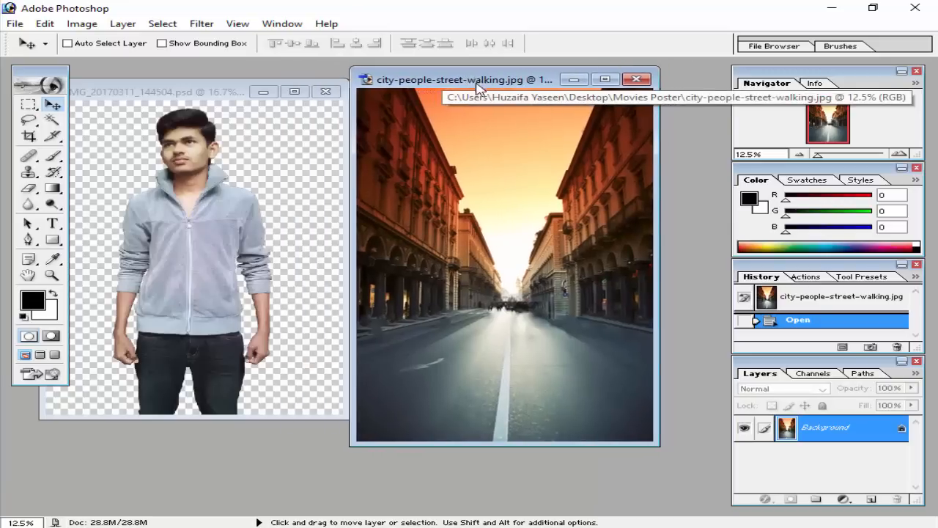
click(203, 95)
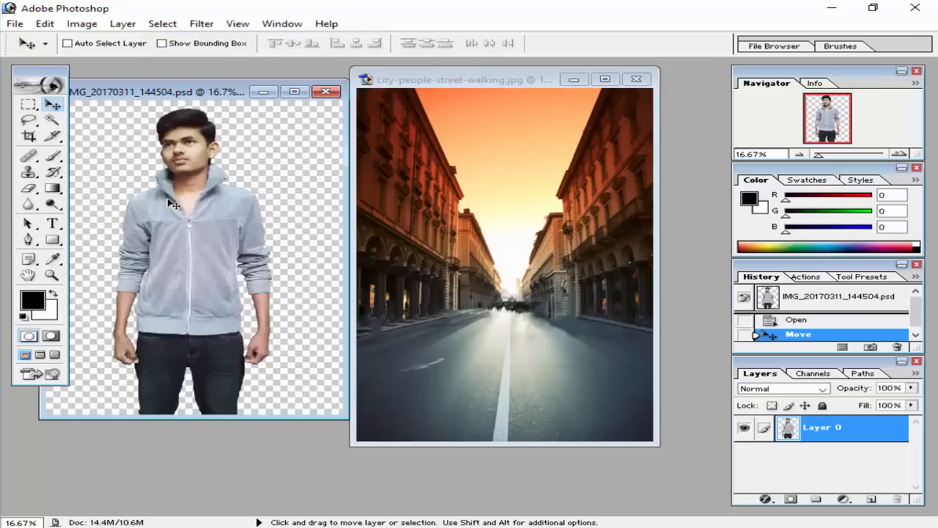
drag(173, 204, 500, 248)
Close IMG_20170311_144504.psd without saving its changes and centre the street image's window in the workspace.
click(291, 109)
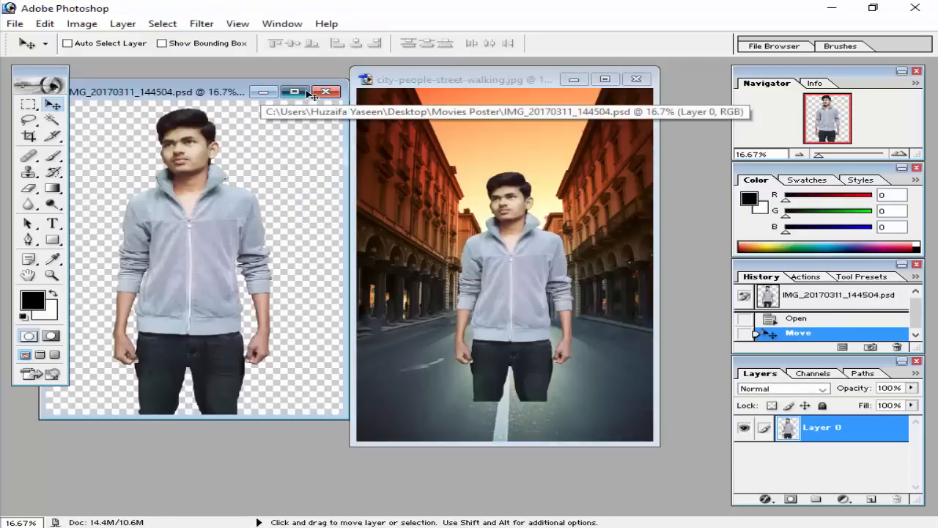
click(306, 92)
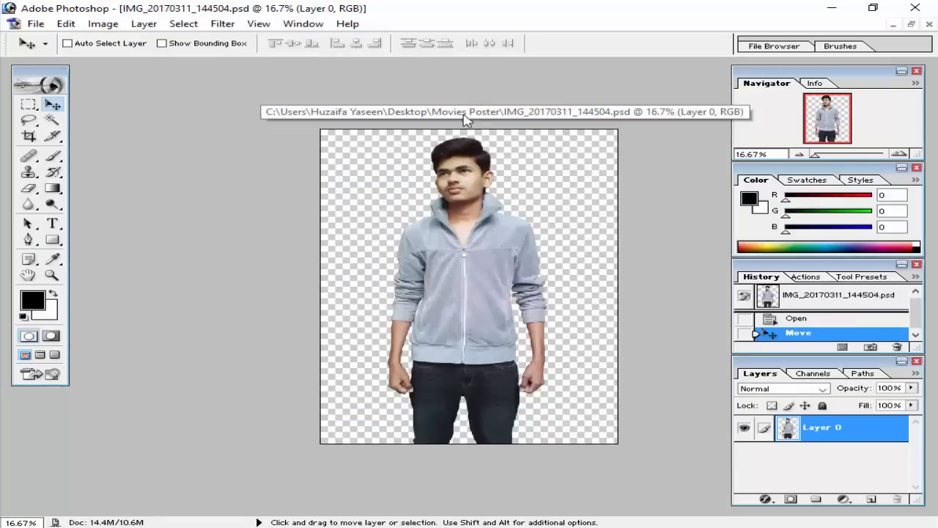
click(911, 25)
click(326, 91)
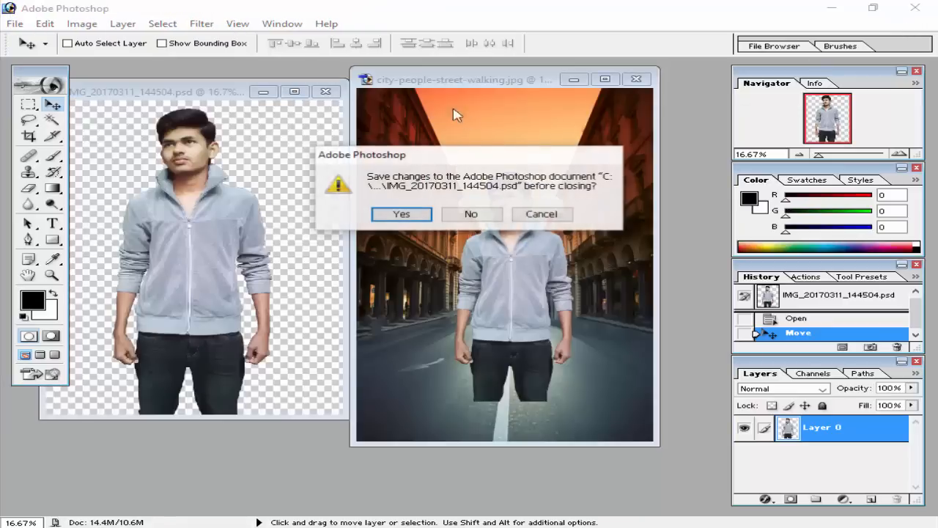
click(470, 214)
drag(488, 80, 401, 82)
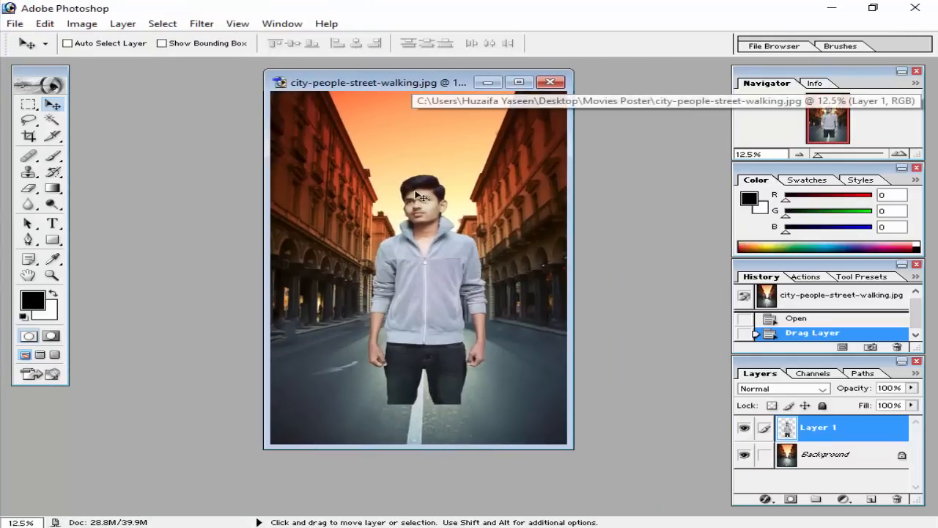
Move the man down until his cut-off legs meet the bottom edge of the street image.
scroll(416, 193, up, 1)
scroll(418, 192, down, 1)
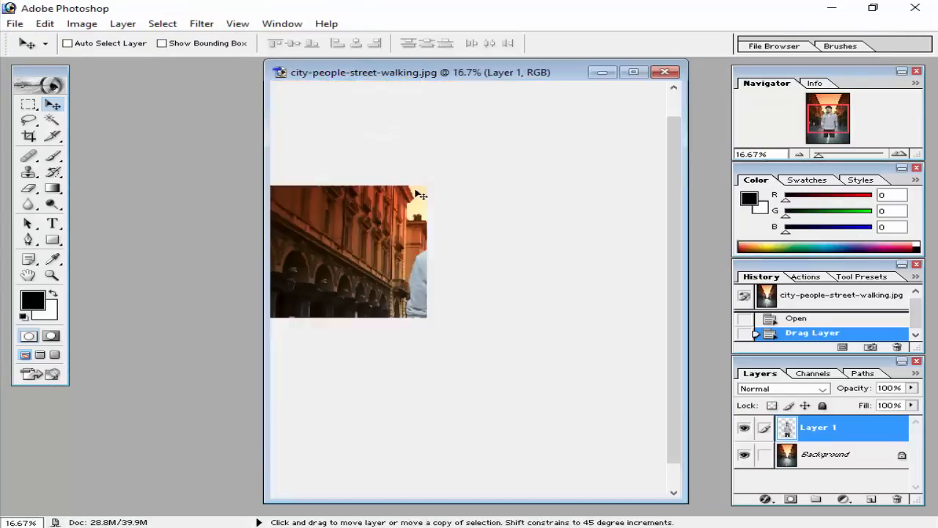
drag(432, 252, 422, 293)
Free-transform the man's layer, enlarging it proportionally to about 119% and keeping him centred on the street.
key(ctrl+t)
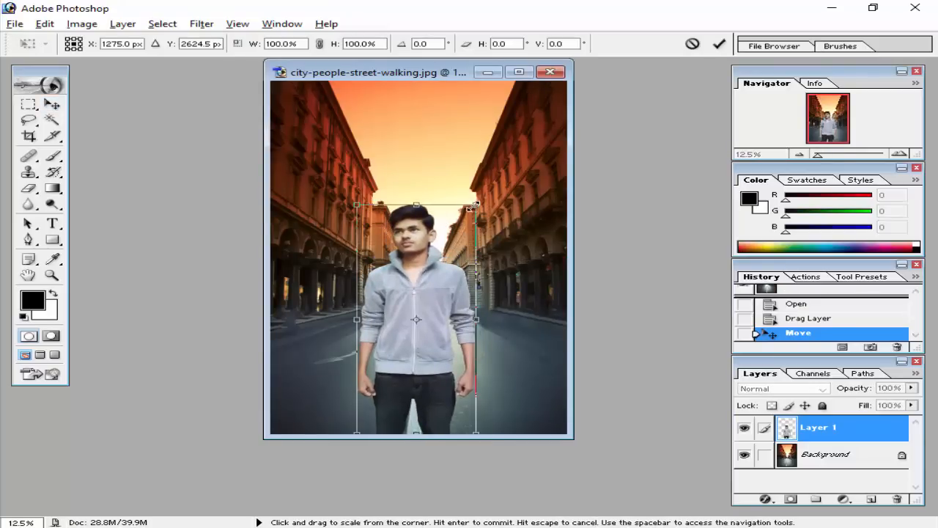
drag(476, 205, 485, 187)
drag(449, 242, 453, 225)
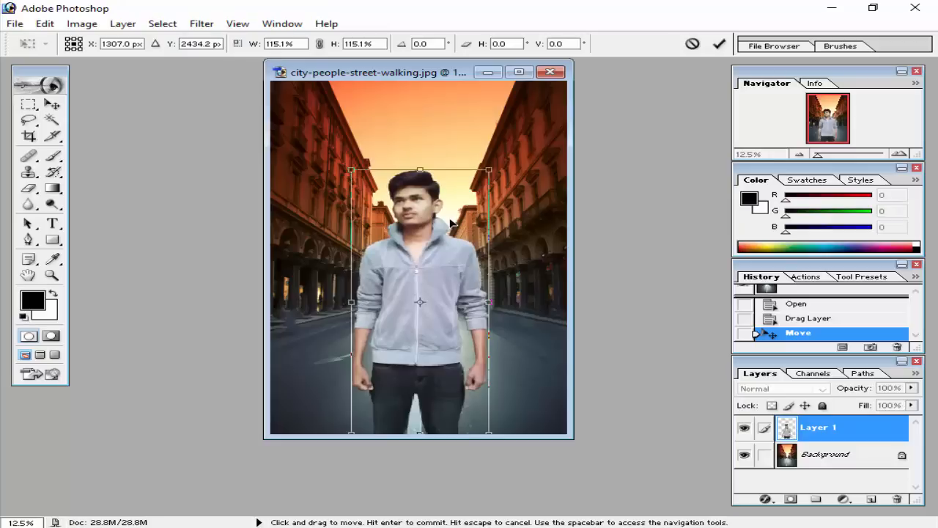
drag(496, 175, 499, 161)
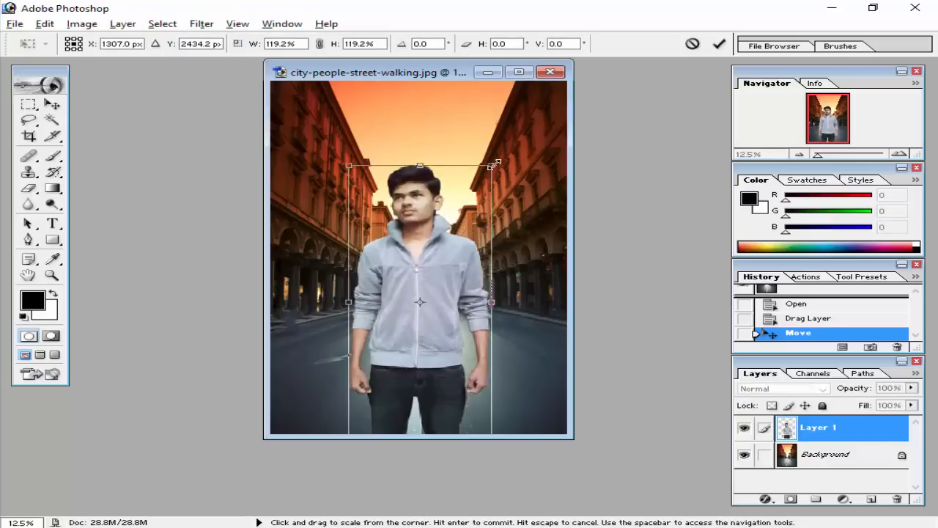
drag(432, 212, 435, 212)
click(719, 45)
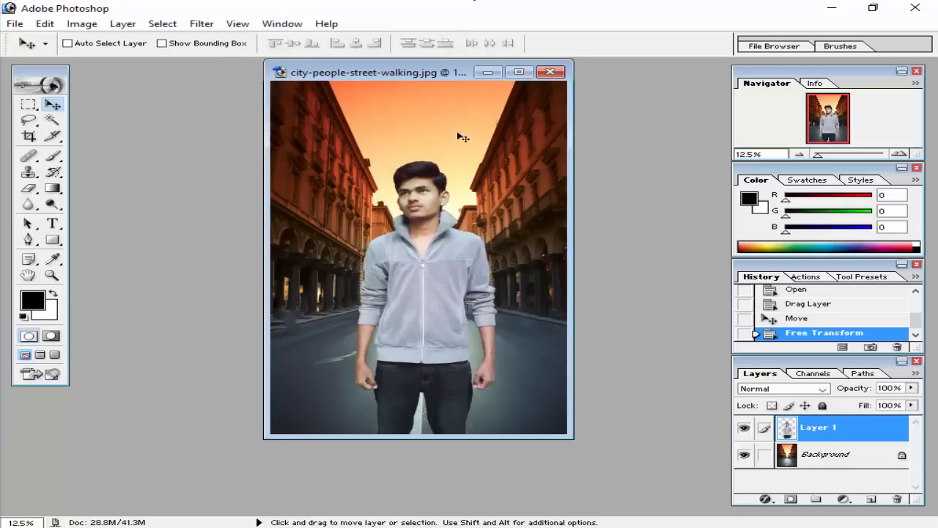
Open the light_effect JPEG from the Movies Poster folder, copy it over the man in the street image, and minimise its own window.
double_click(171, 130)
double_click(640, 239)
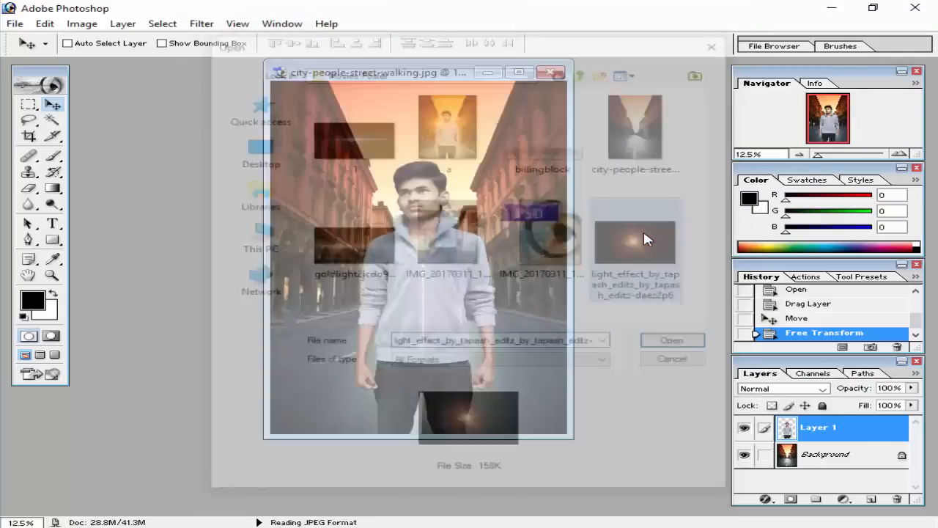
drag(480, 103, 143, 92)
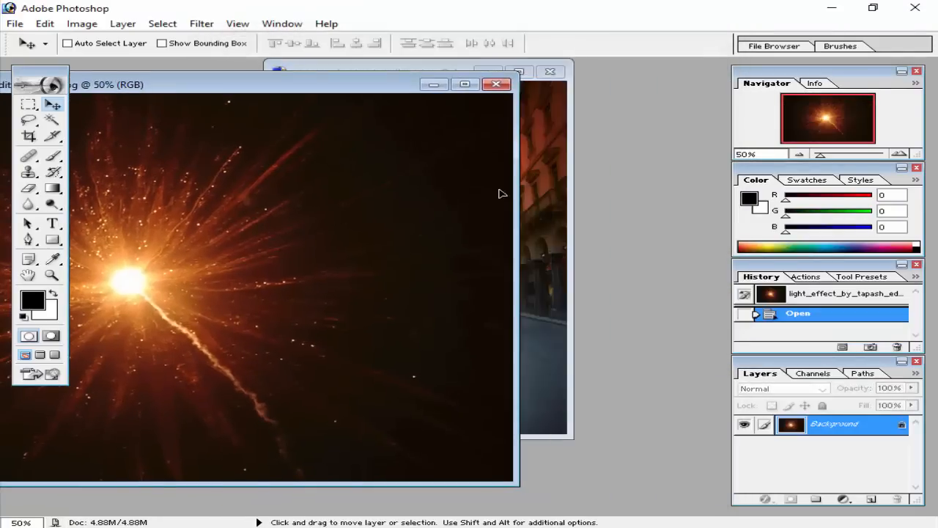
drag(501, 194, 446, 211)
click(177, 210)
click(433, 85)
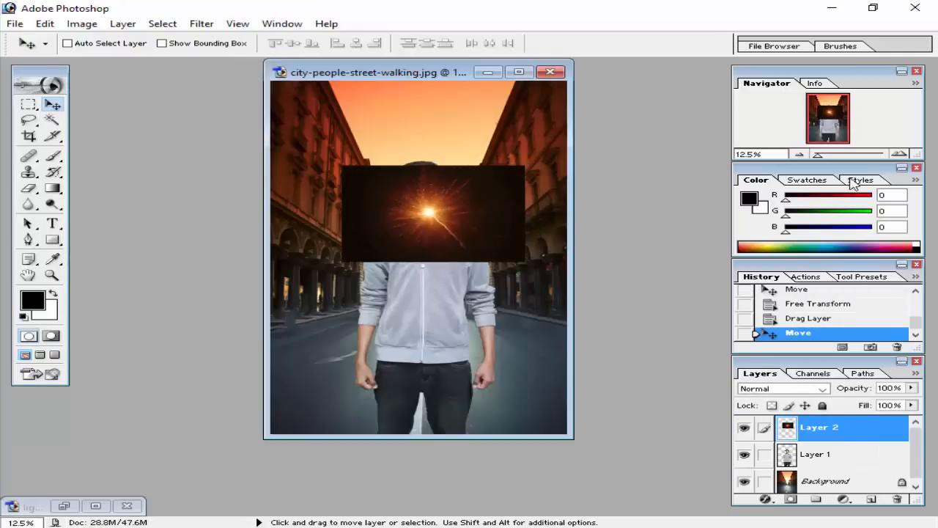
Close the Color and Navigator palettes, stack History above Layers, and lengthen the Layers palette to the full workspace height.
click(917, 169)
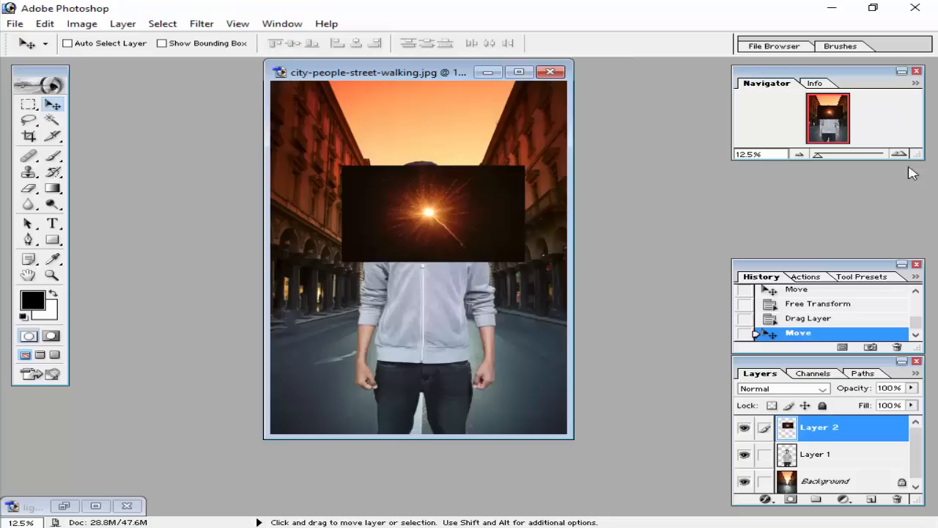
click(917, 71)
drag(836, 266, 838, 66)
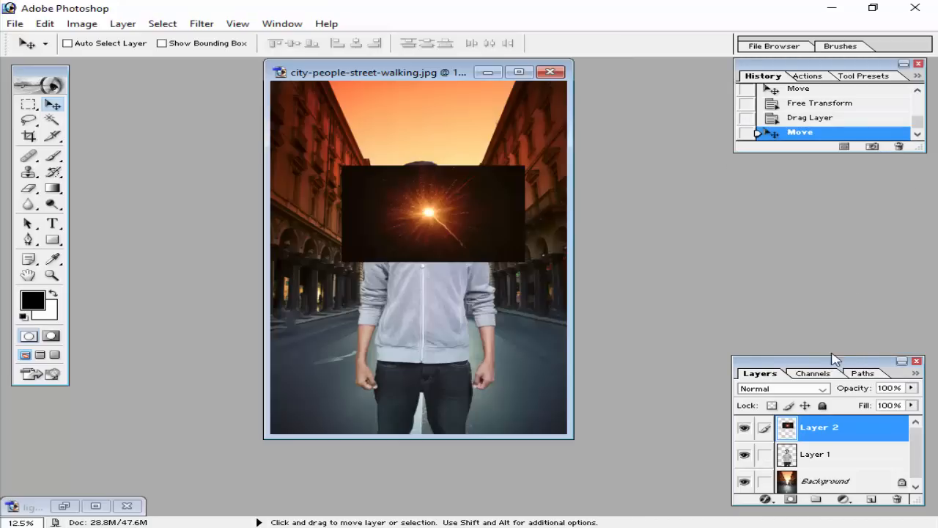
drag(834, 183, 827, 168)
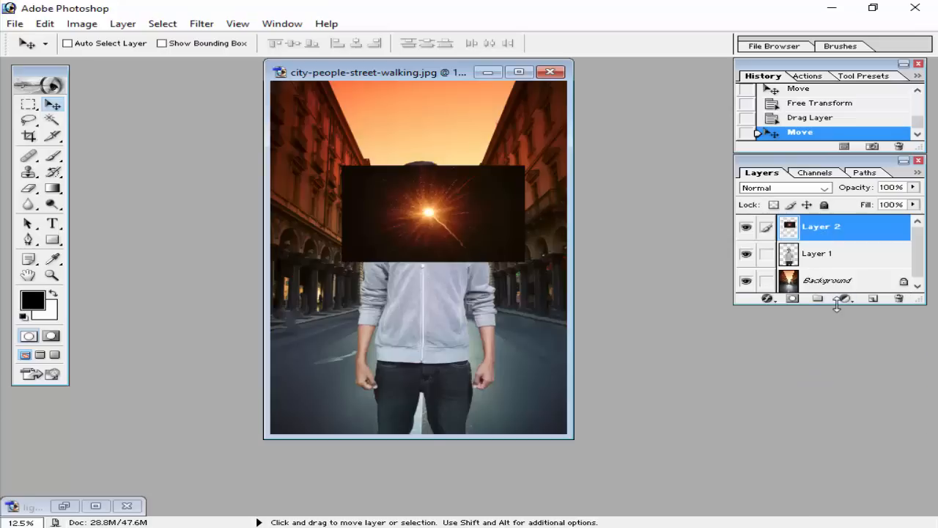
drag(838, 305, 844, 511)
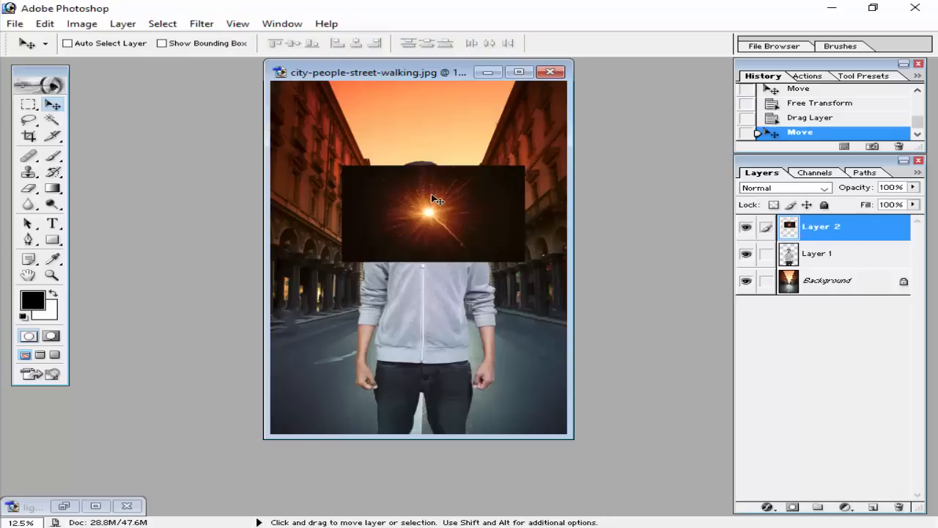
drag(429, 81, 393, 78)
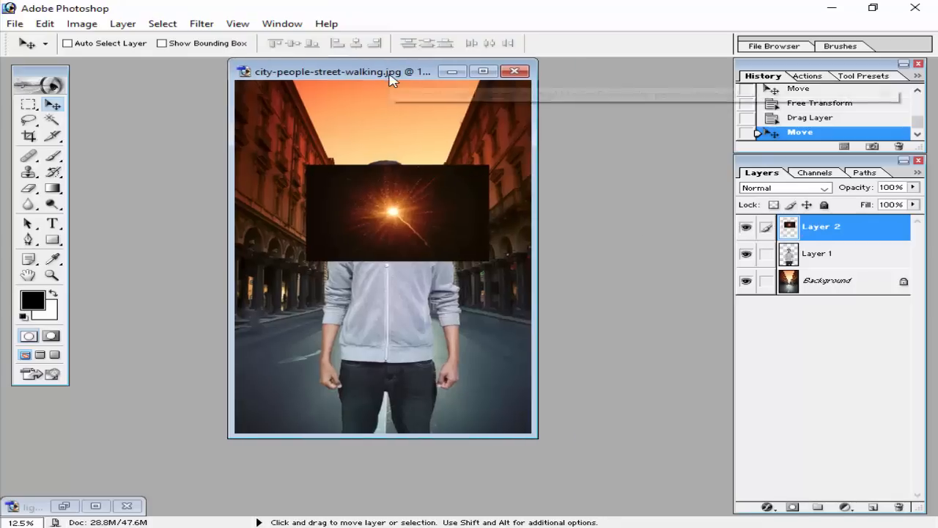
Place the light effect layer below the man's layer and scale it proportionally to about 156.5% behind his head.
drag(832, 233, 829, 269)
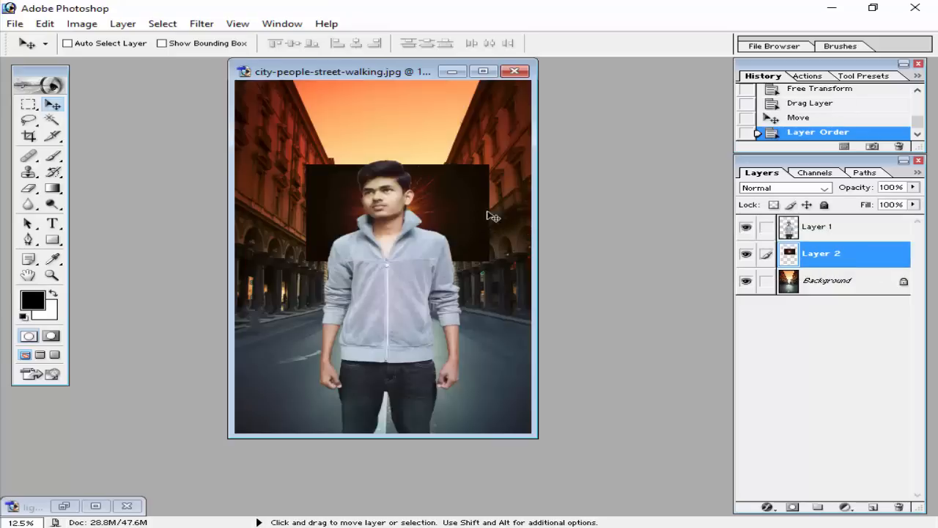
mouse_move(454, 213)
mouse_down()
mouse_move(436, 209)
mouse_move(442, 214)
mouse_up()
key(ctrl+t)
drag(476, 264, 517, 292)
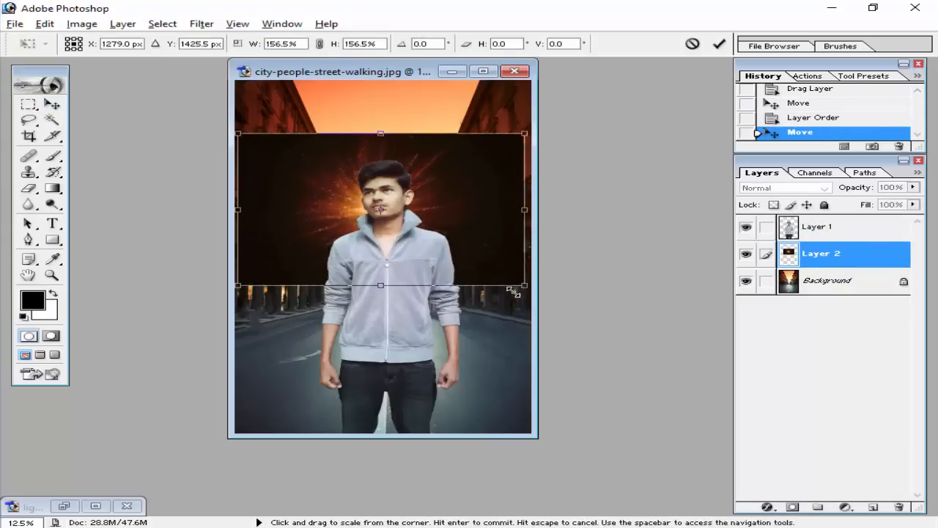
click(720, 45)
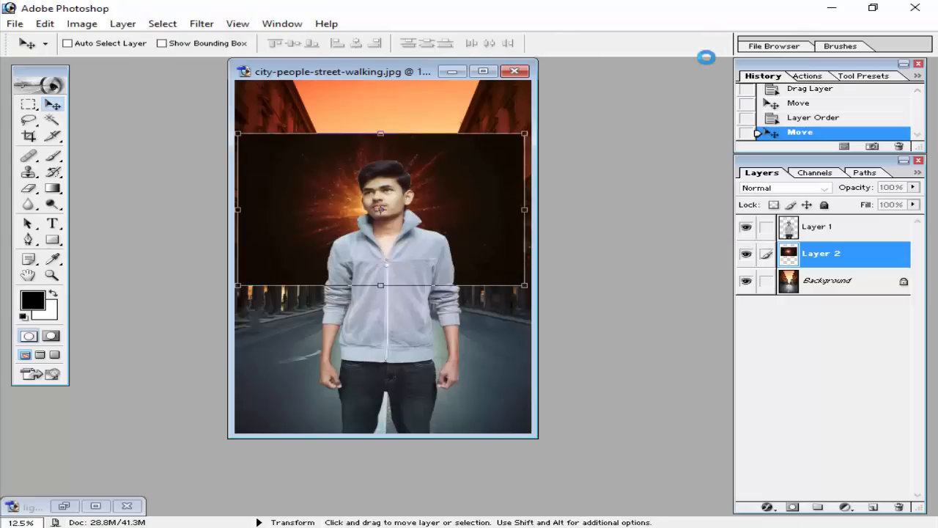
Hide the man's layer and set the light effect layer's blending mode to Screen.
click(747, 229)
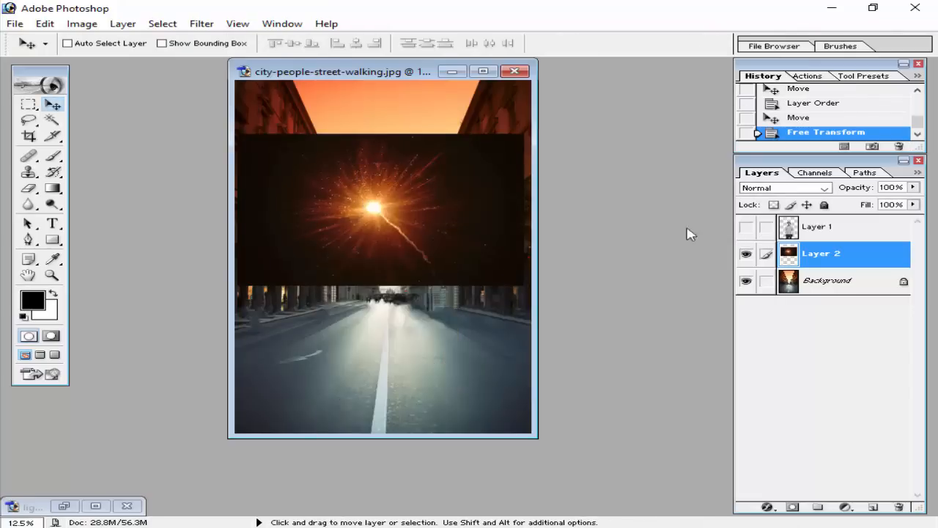
click(746, 228)
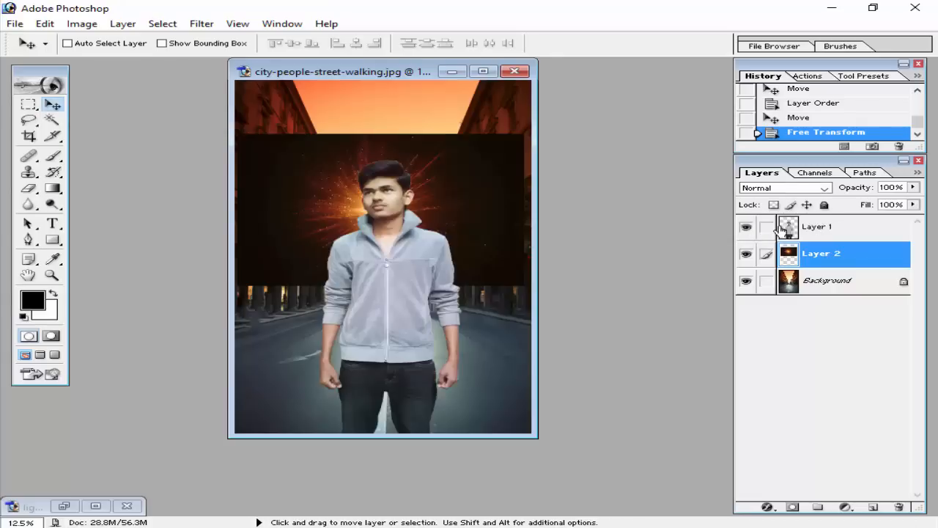
click(746, 229)
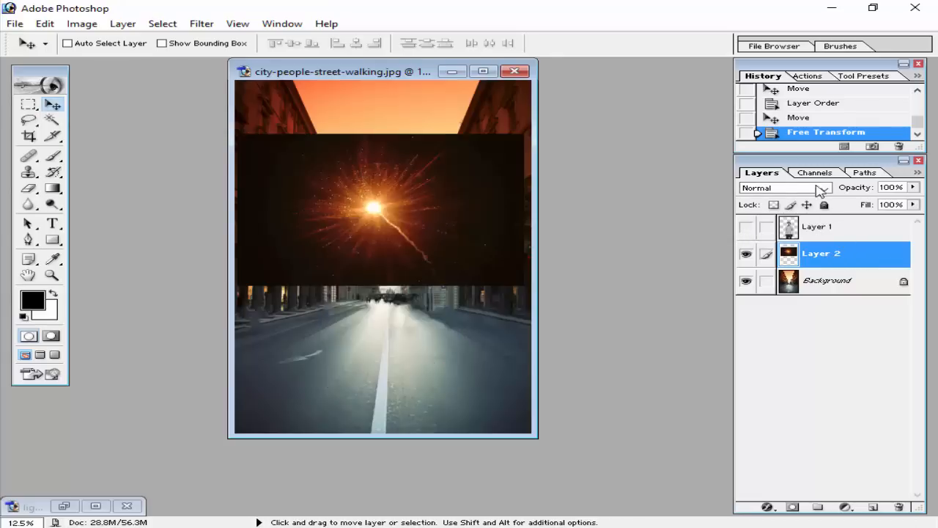
click(825, 189)
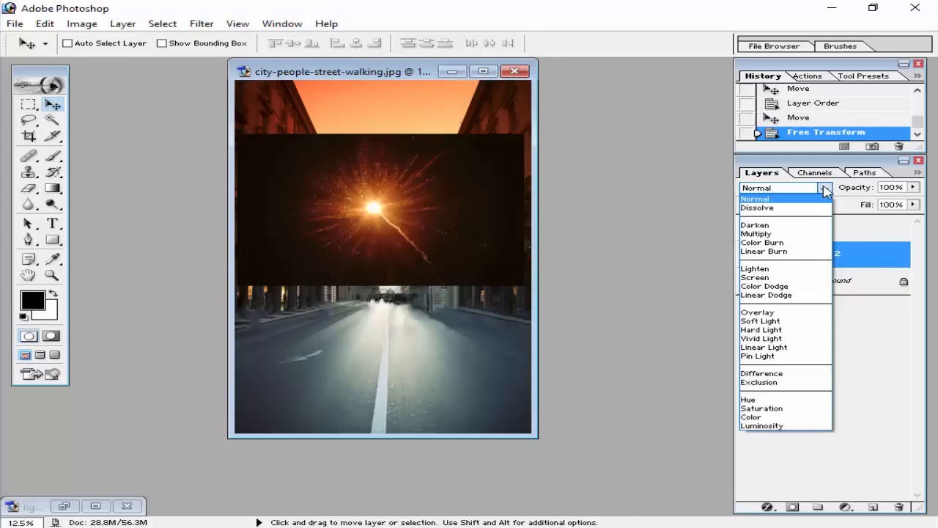
click(763, 277)
Move the light effect layer down onto the sun at the street's end and scale it proportionally to about 168.3%.
drag(384, 215, 393, 260)
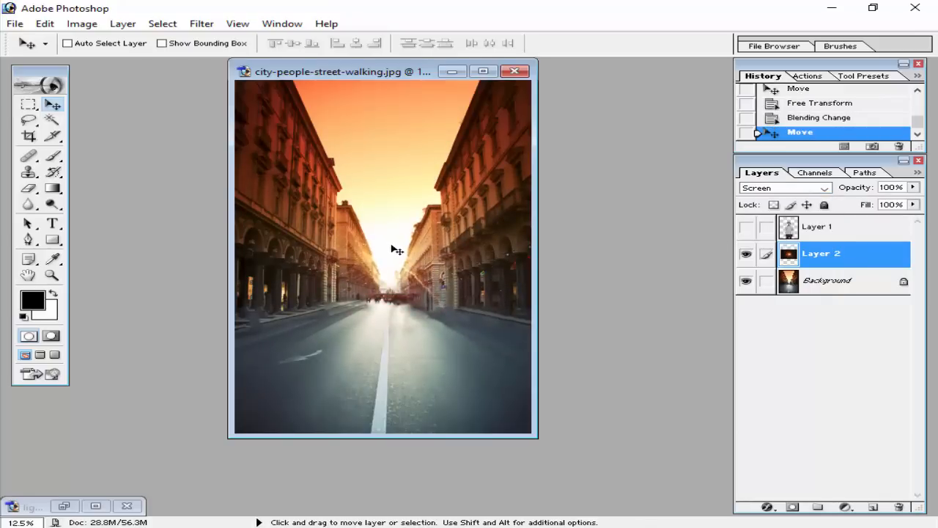
key(ctrl+minus)
key(ctrl+t)
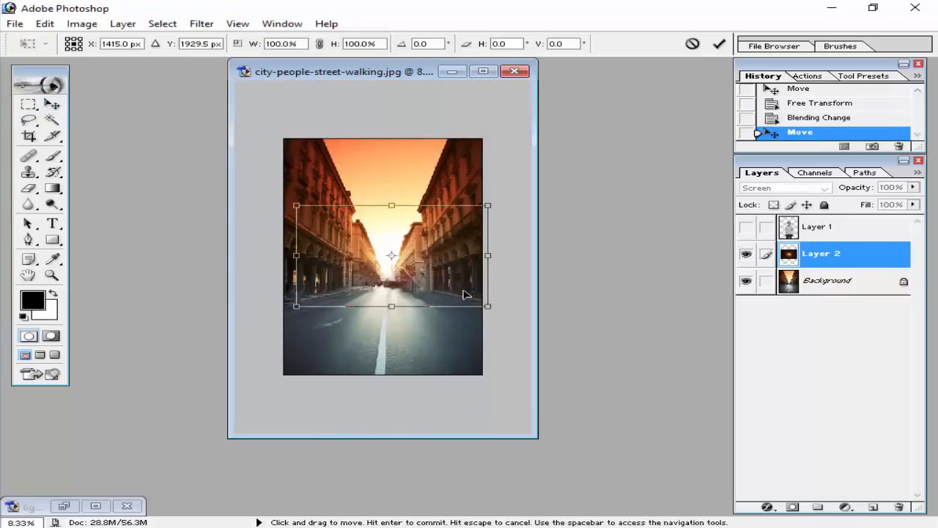
drag(492, 314, 546, 347)
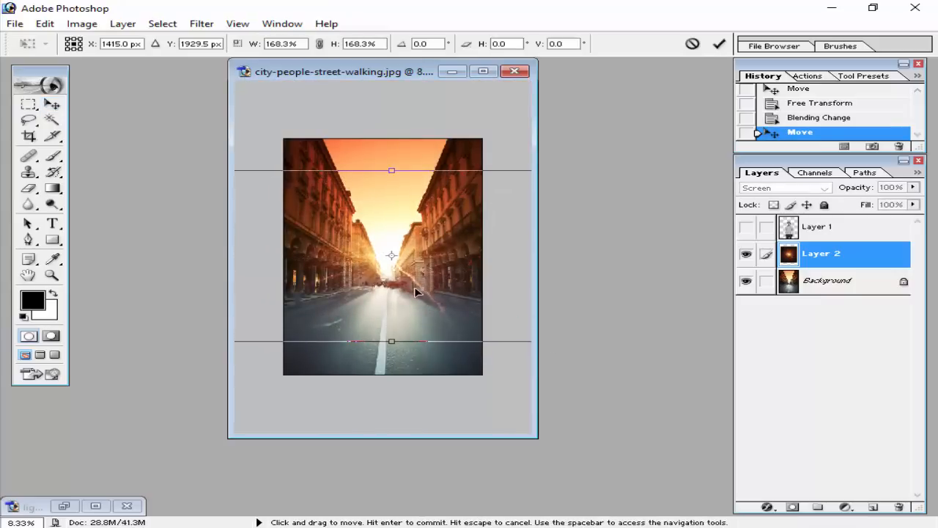
drag(412, 287, 412, 289)
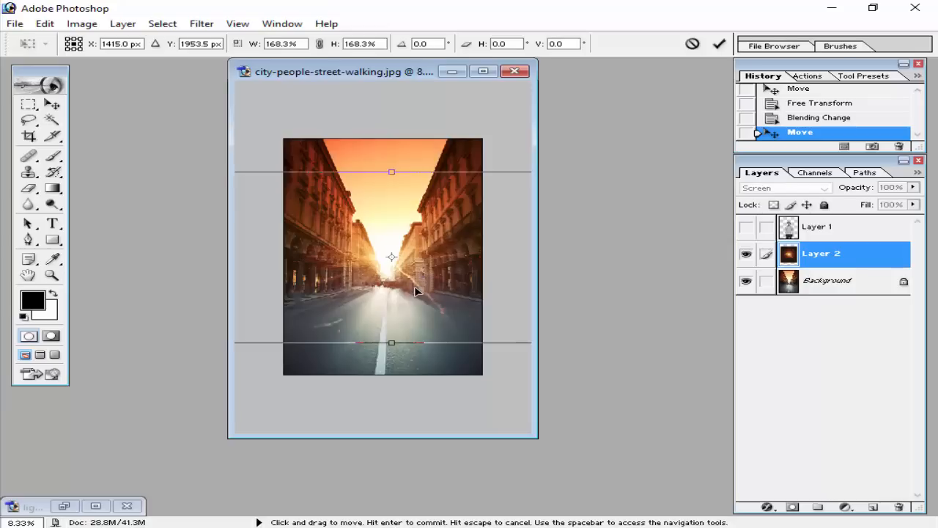
click(719, 44)
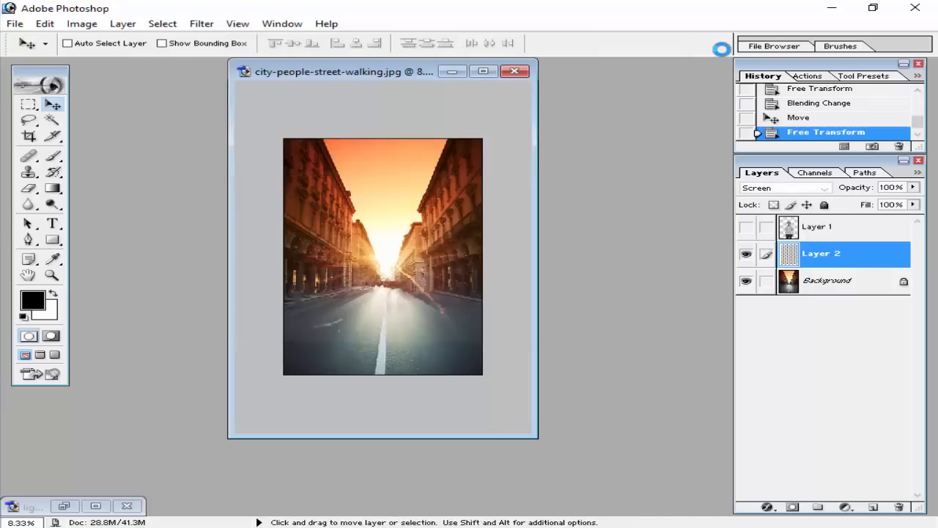
key(ctrl+plus)
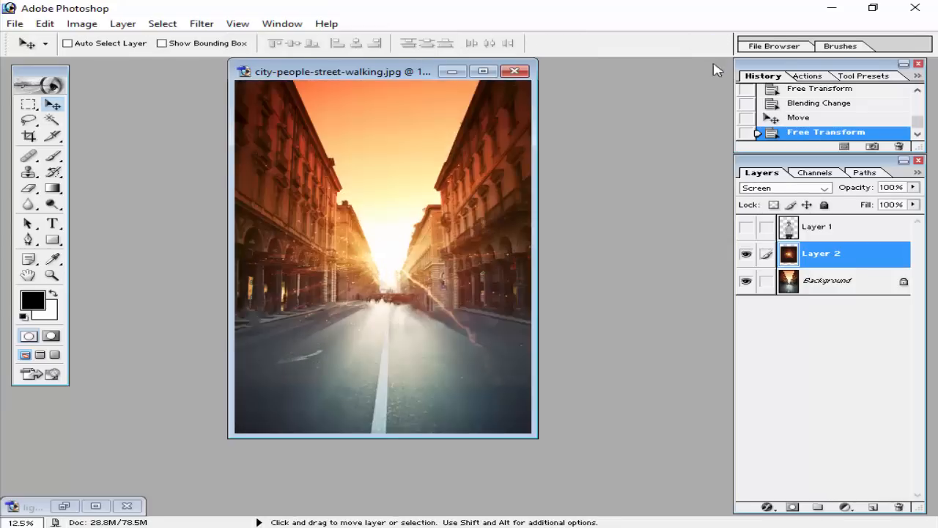
Switch the light effect layer's blending mode to Normal and apply a Gaussian Blur with a radius of 59.4 pixels.
click(823, 189)
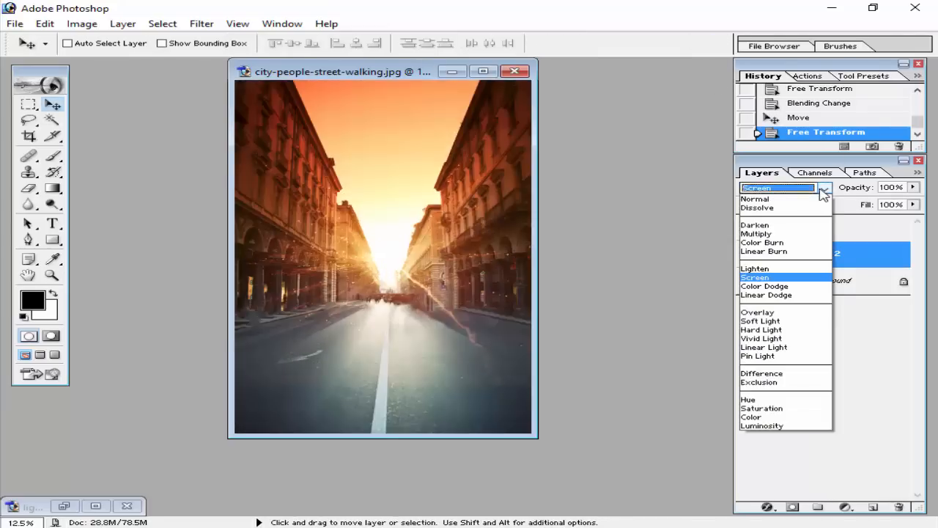
click(755, 199)
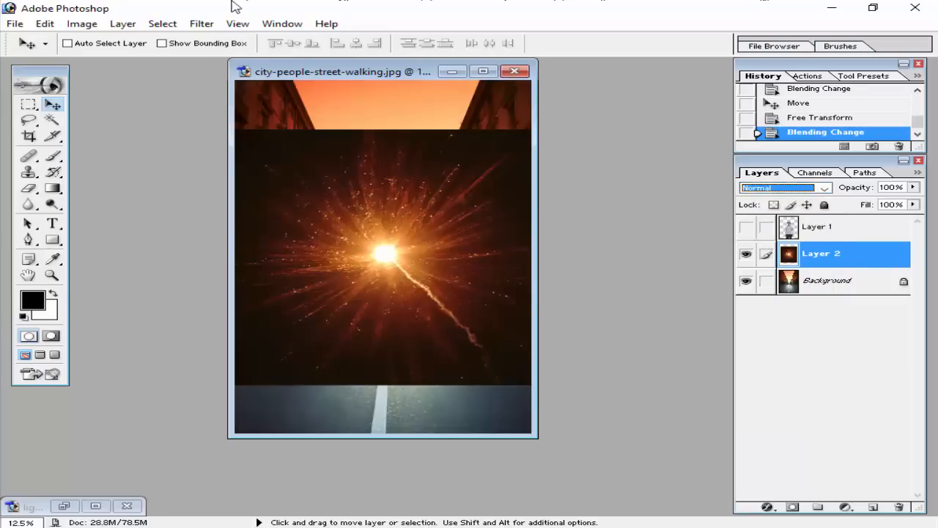
click(201, 24)
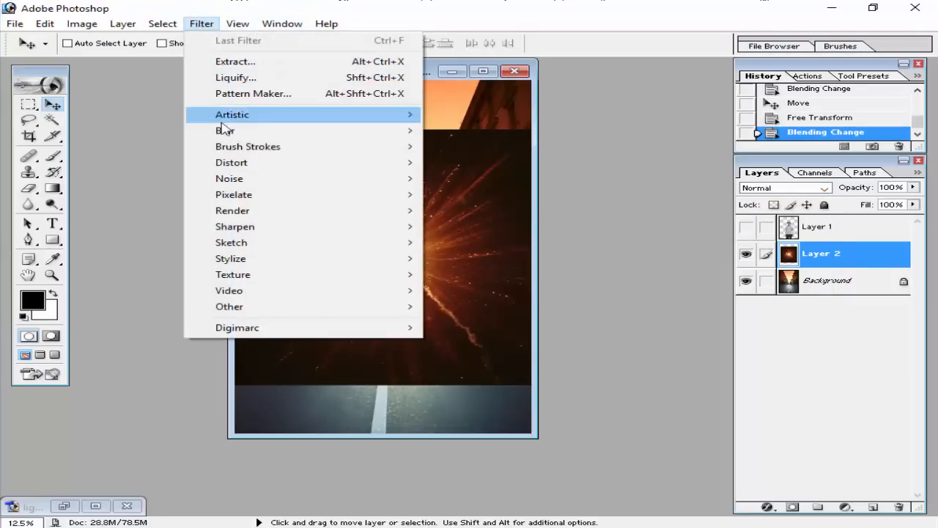
mouse_move(224, 130)
click(499, 163)
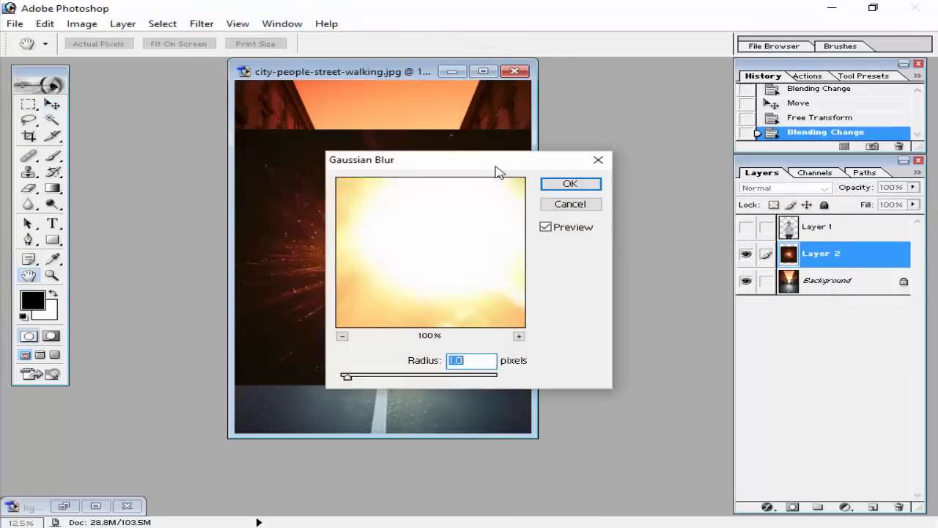
drag(496, 168, 731, 126)
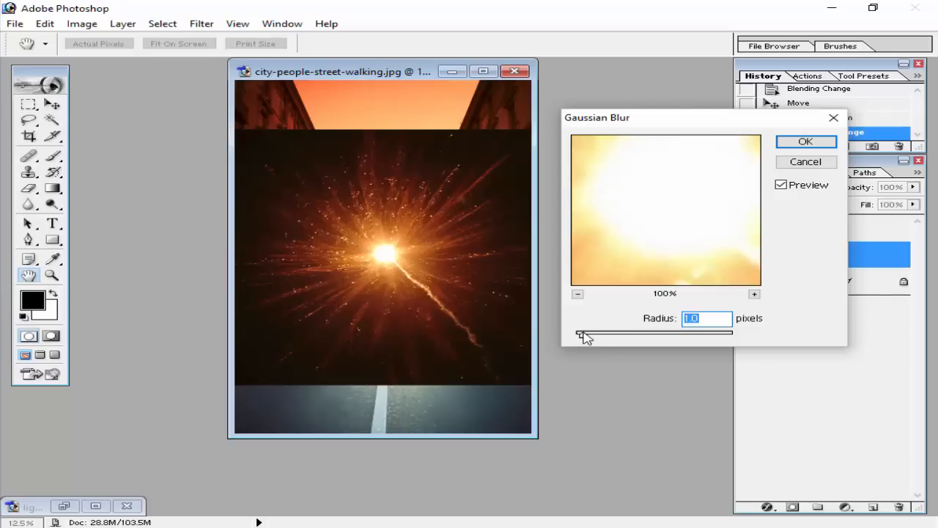
drag(583, 333, 683, 335)
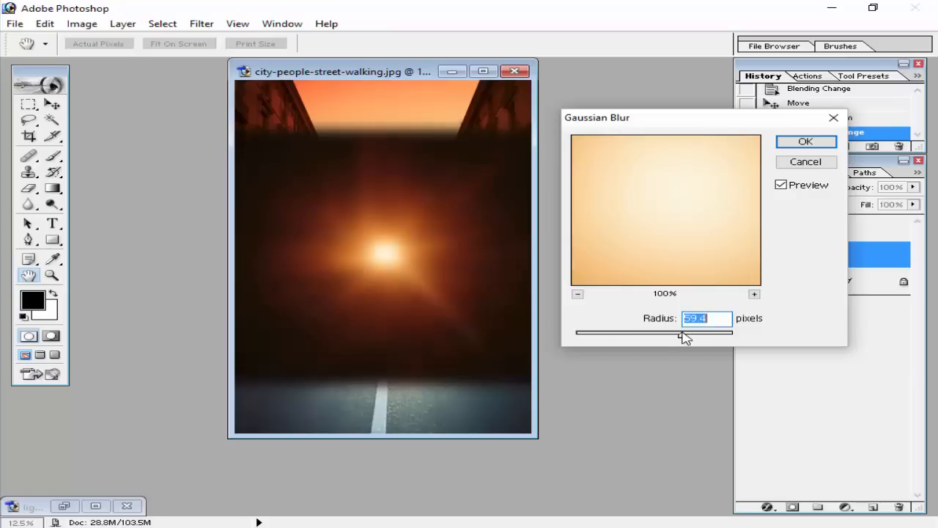
click(723, 321)
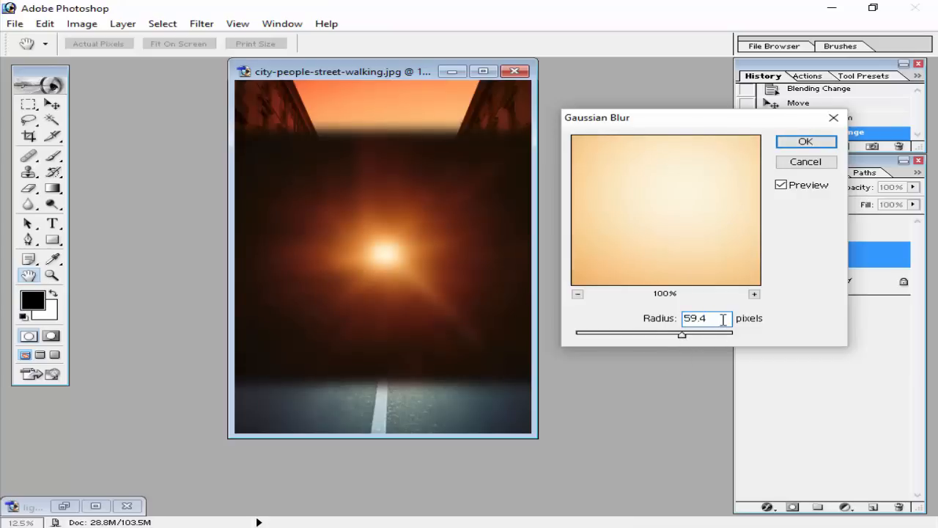
click(817, 142)
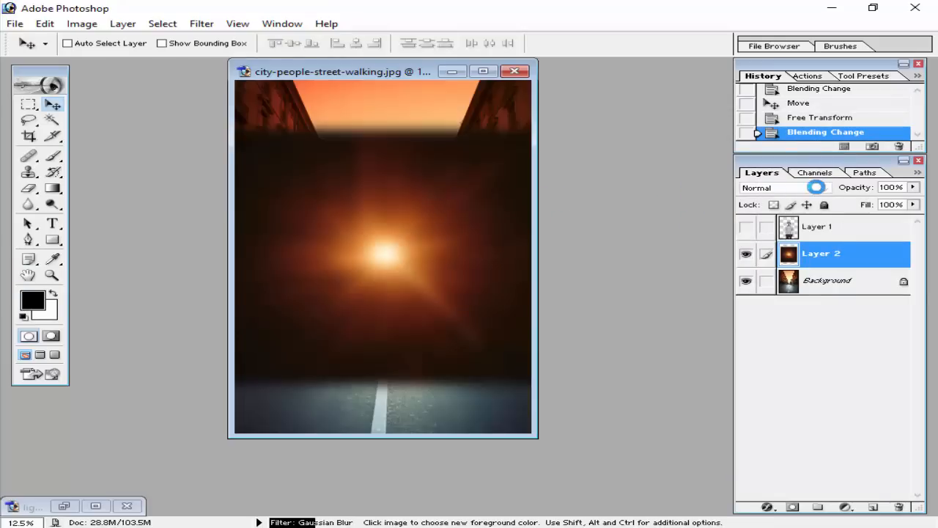
Set the blurred light effect layer's blending mode to Screen and show the man's layer.
click(784, 188)
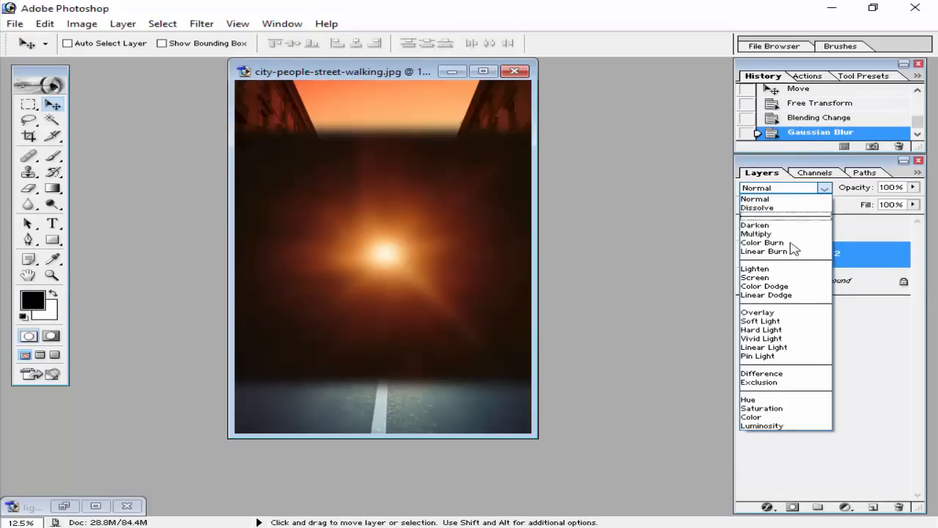
click(763, 277)
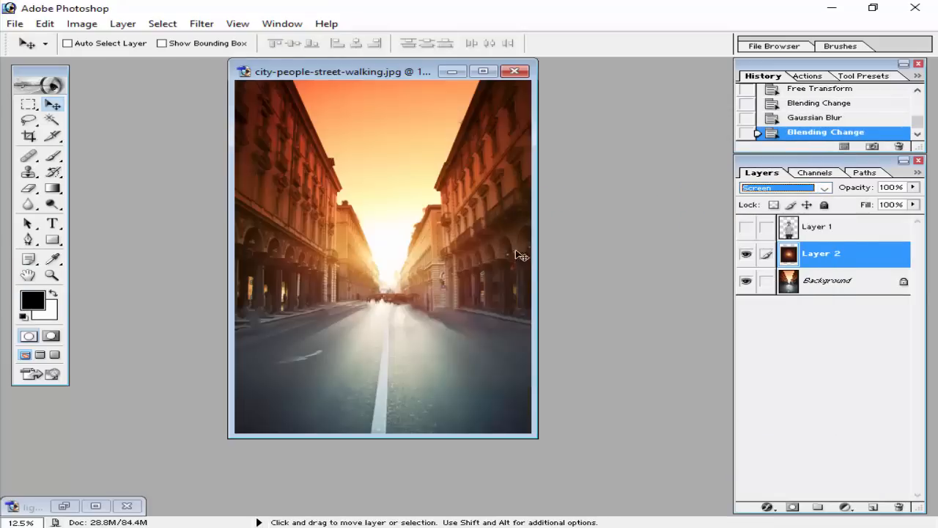
click(745, 228)
Toggle the light effect layer's visibility to compare the composite with and without the glow.
click(748, 252)
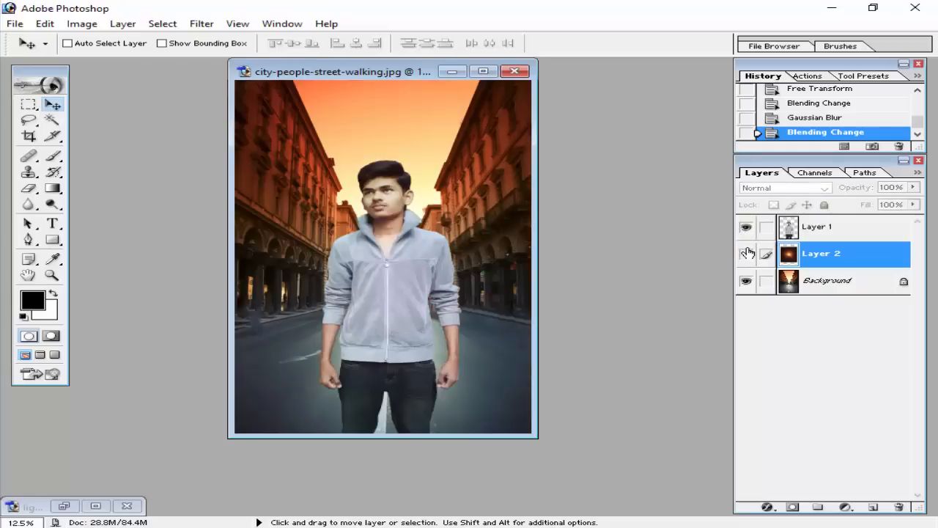
click(747, 252)
click(748, 252)
click(749, 253)
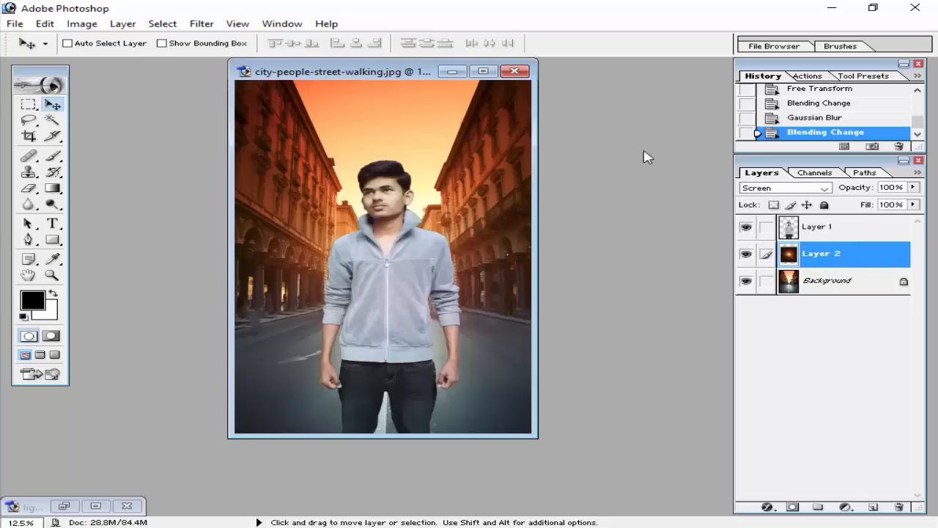
double_click(558, 110)
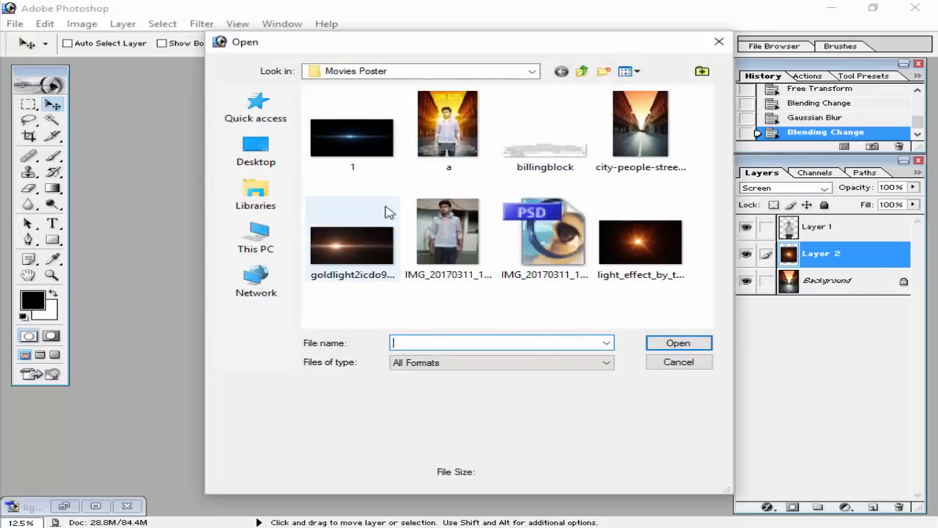
double_click(351, 228)
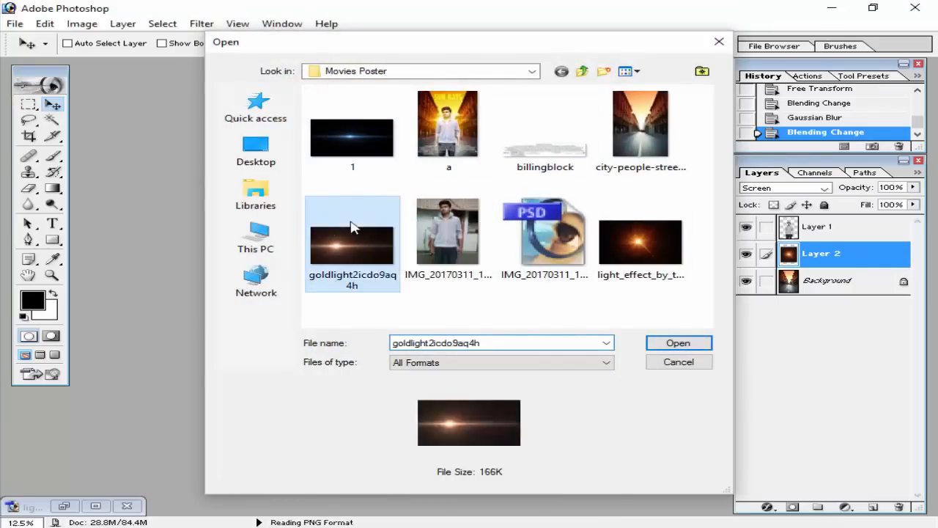
drag(420, 116, 280, 117)
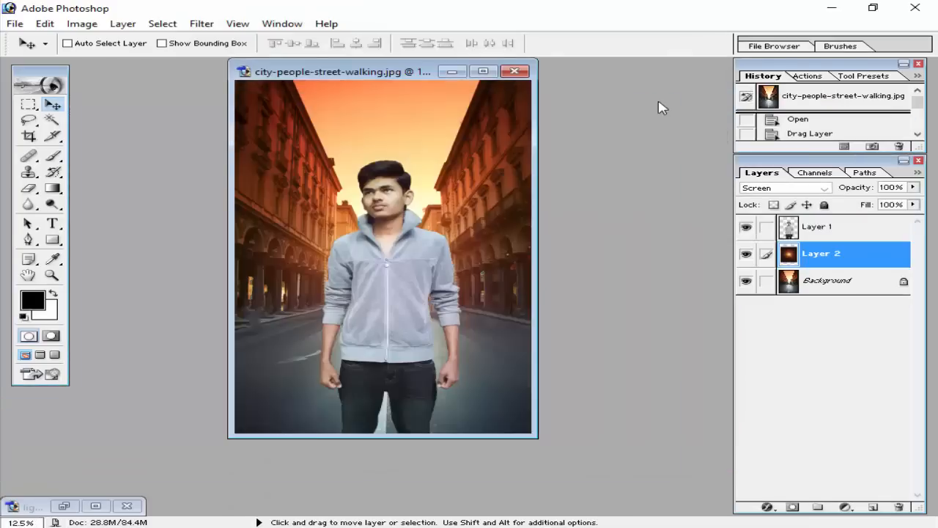
Open the blue flare image 1 from the Movies Poster folder and copy it into the street image.
key(ctrl+o)
double_click(345, 136)
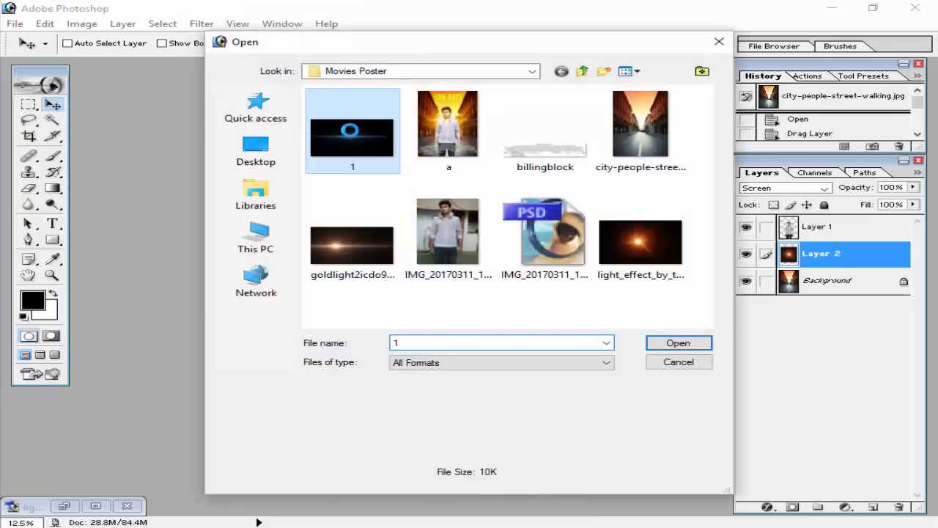
drag(516, 118, 82, 123)
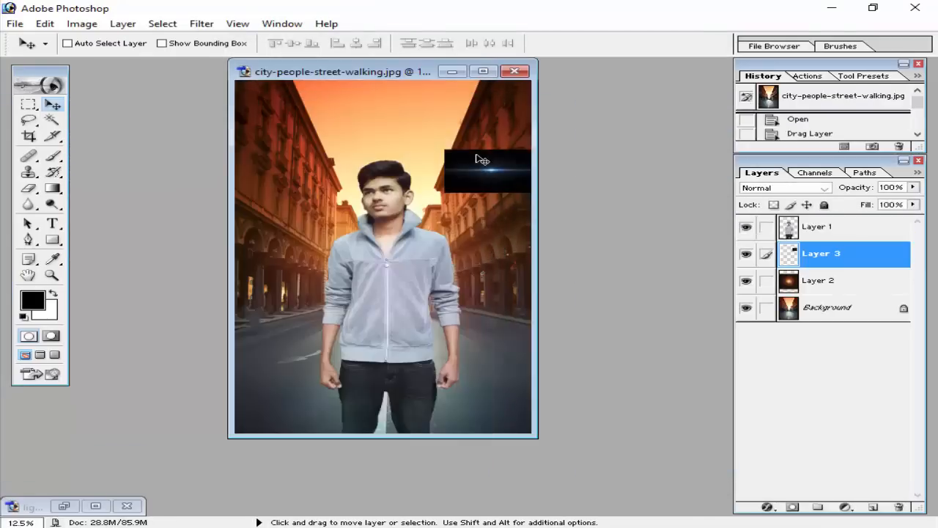
Stack the blue flare layer above the man's layer and enlarge it proportionally across his face.
drag(478, 159, 333, 215)
drag(328, 191, 336, 126)
drag(800, 257, 829, 270)
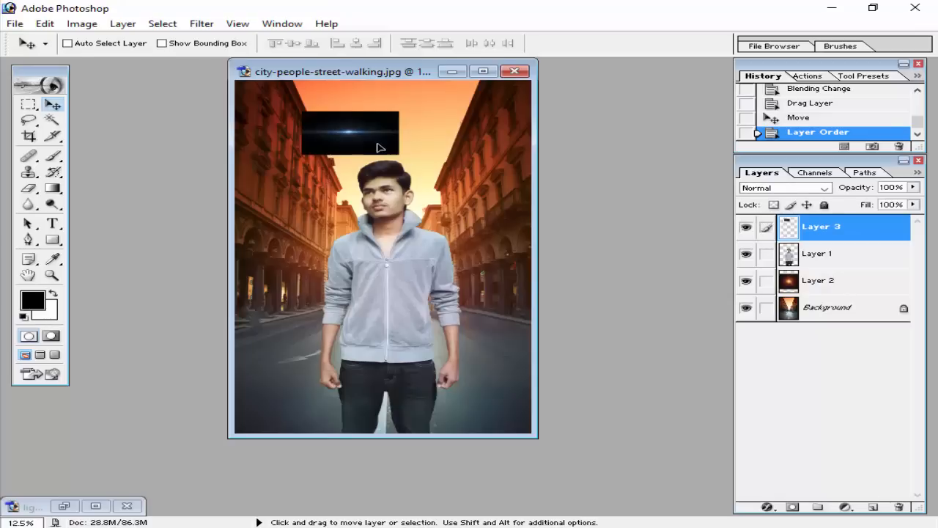
key(ctrl+t)
drag(408, 168, 402, 239)
click(719, 43)
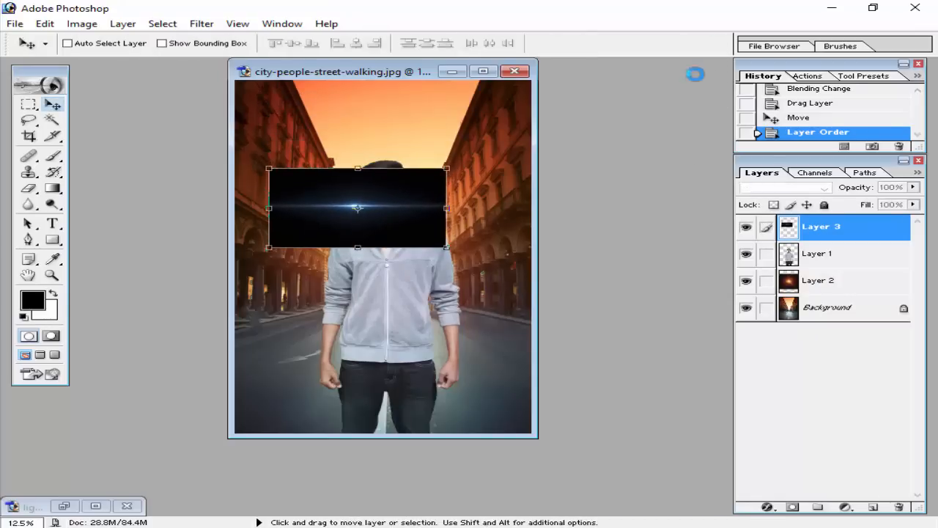
Set the flare layer's blending mode to Screen and move the flare down beside the man's collar.
click(759, 188)
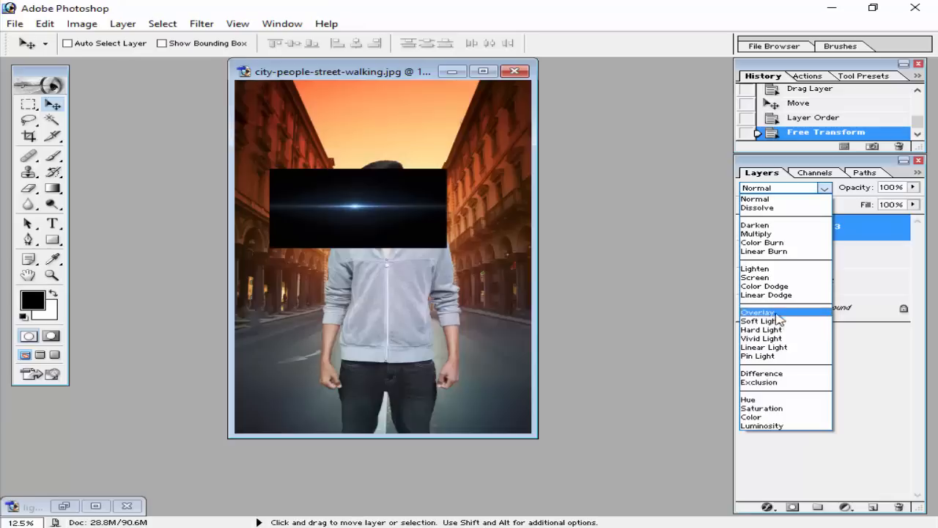
click(759, 277)
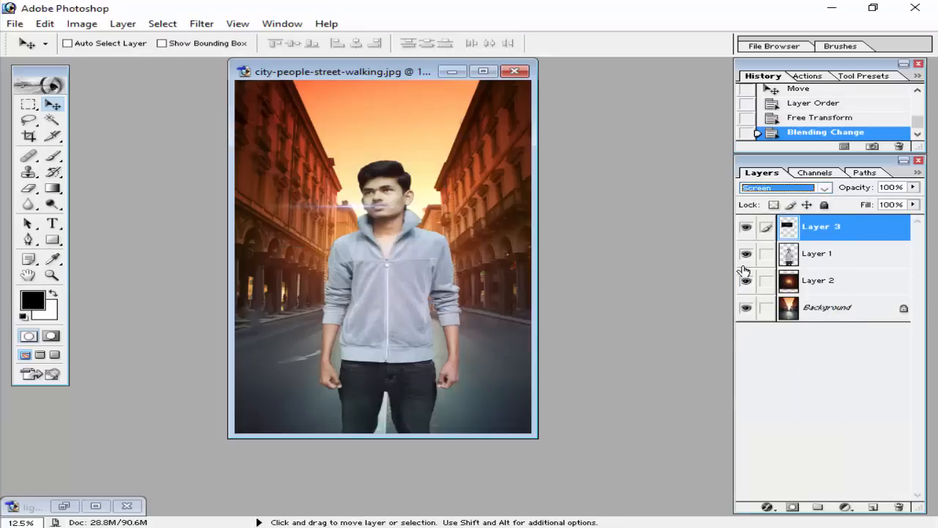
drag(353, 206, 354, 231)
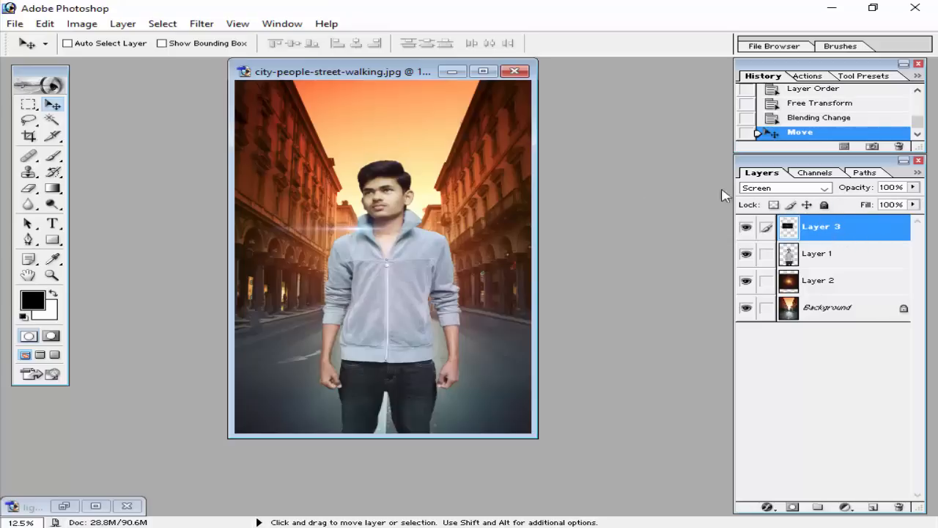
Recolour the flare layer with Hue/Saturation by setting the hue to -180.
click(83, 24)
mouse_move(150, 65)
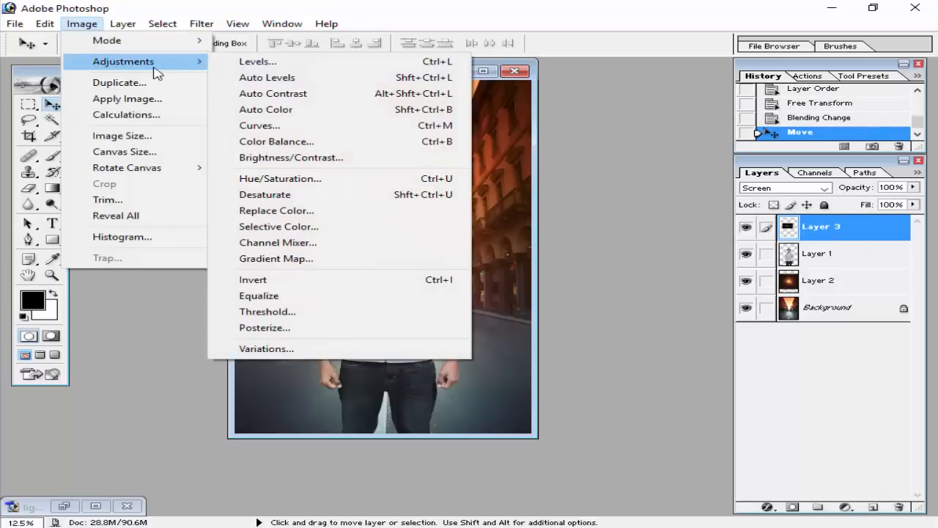
click(330, 189)
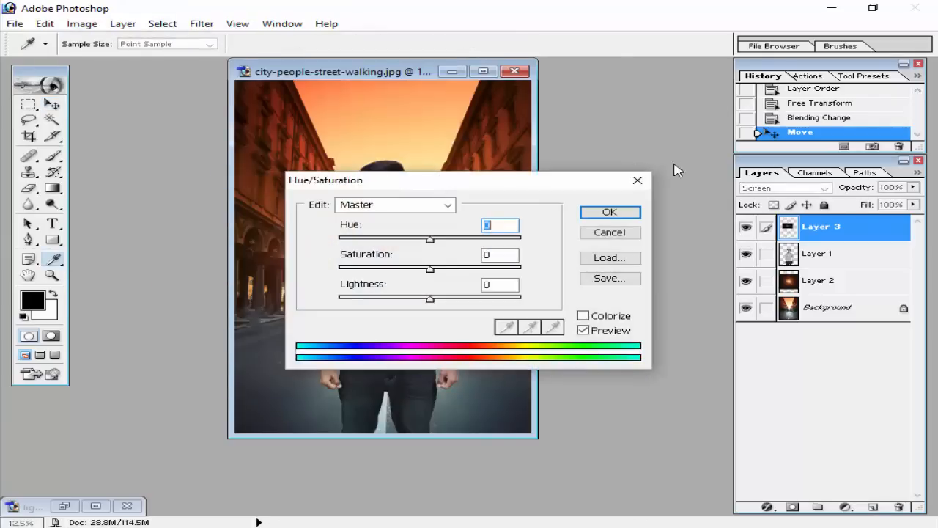
drag(430, 239, 330, 243)
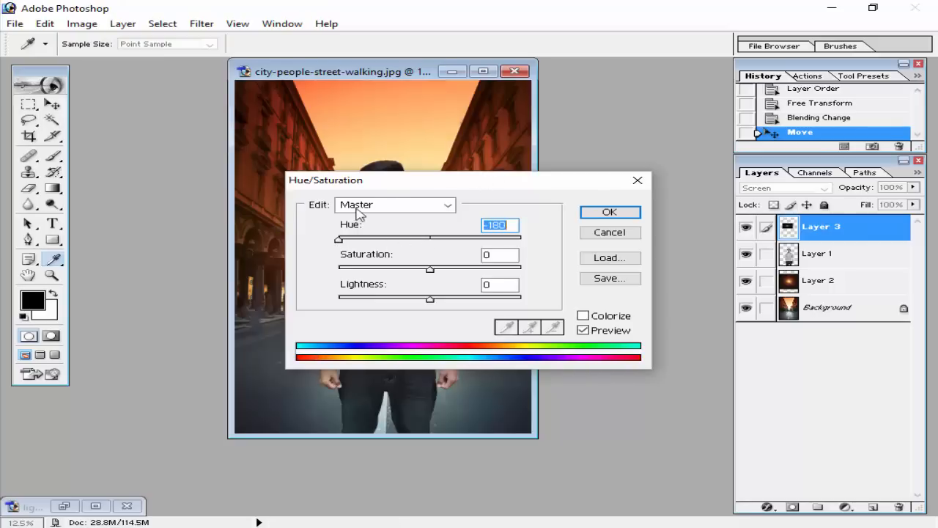
drag(380, 186, 594, 178)
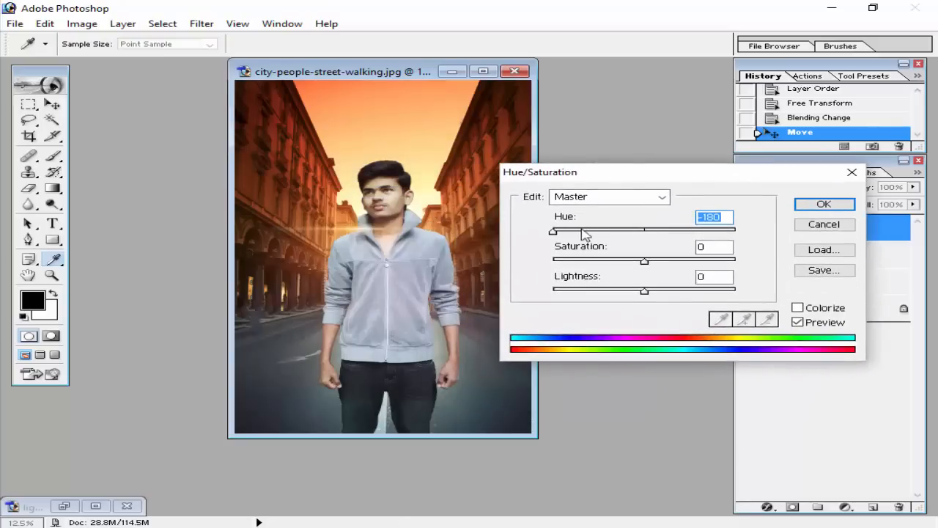
drag(551, 233, 530, 233)
click(824, 204)
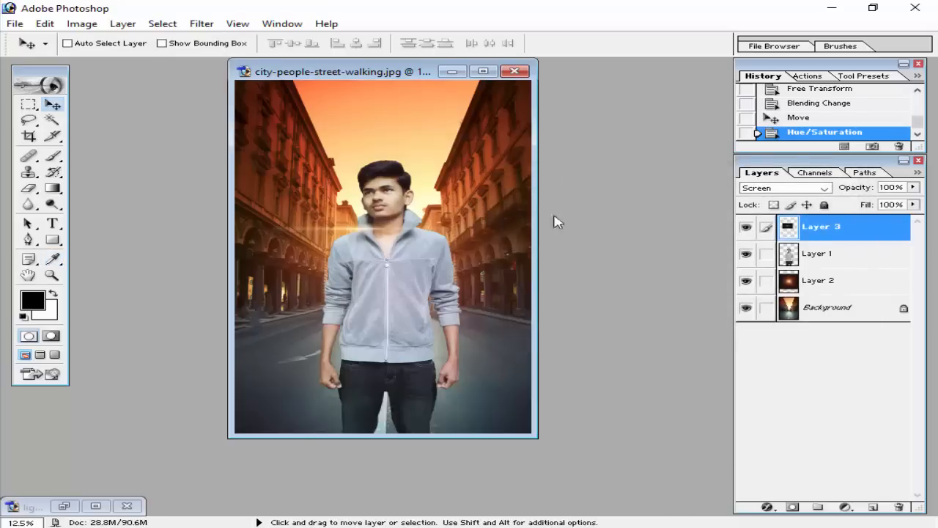
Enlarge the flare layer proportionally so its streak reaches farther across the street, keeping the bright centre beside the man's collar.
key(ctrl+t)
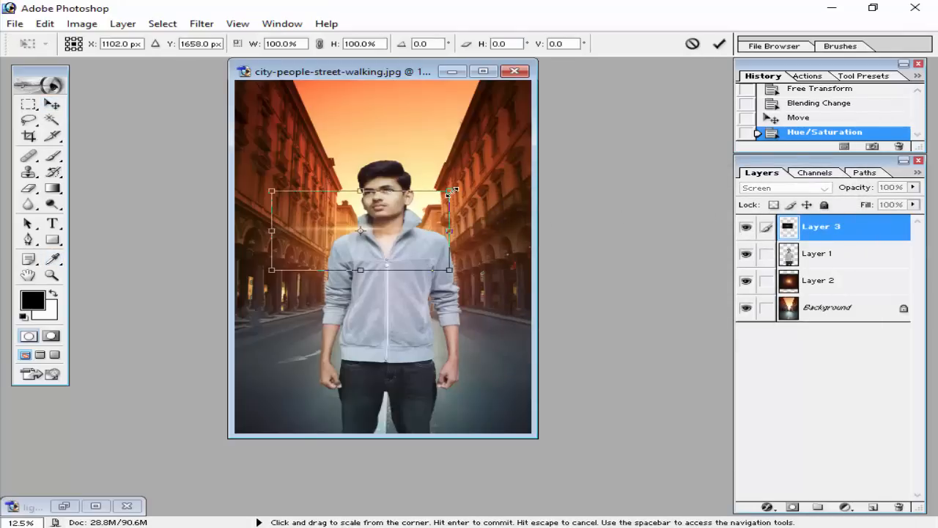
drag(450, 191, 493, 171)
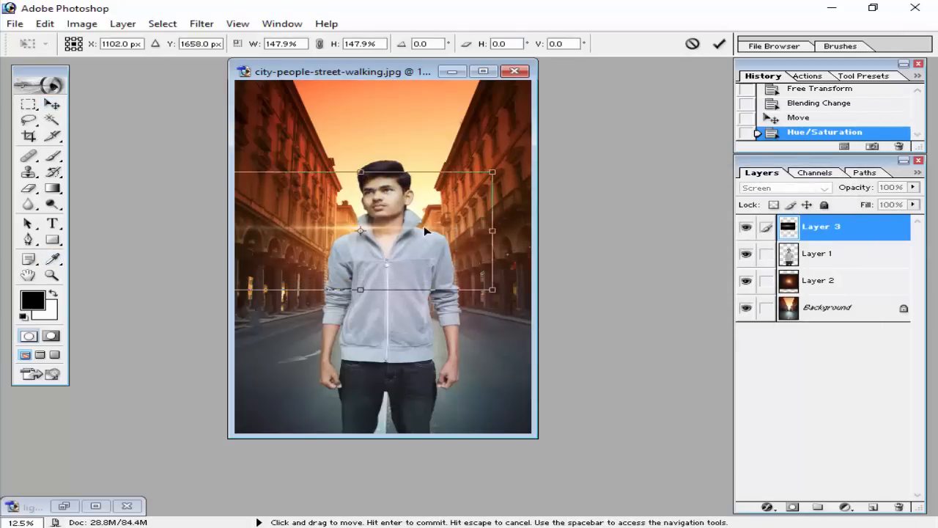
drag(423, 230, 420, 231)
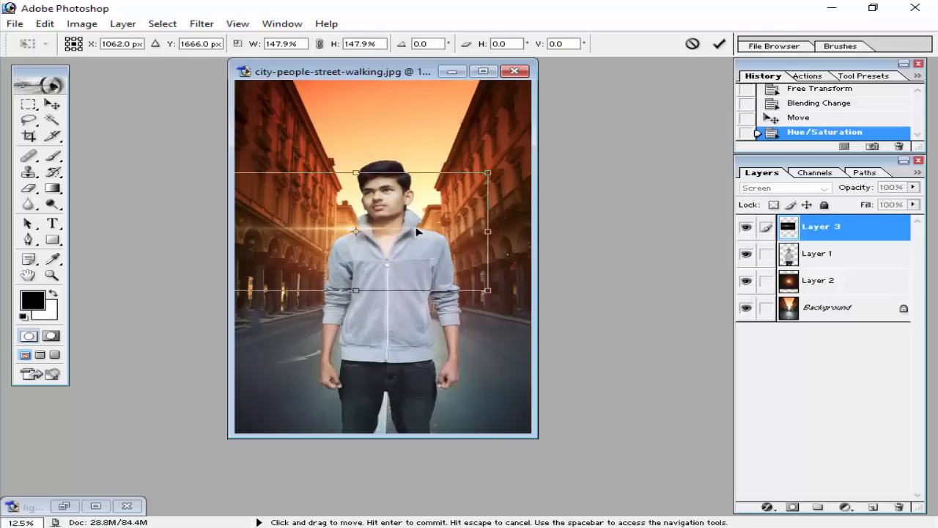
drag(487, 172, 511, 162)
click(719, 44)
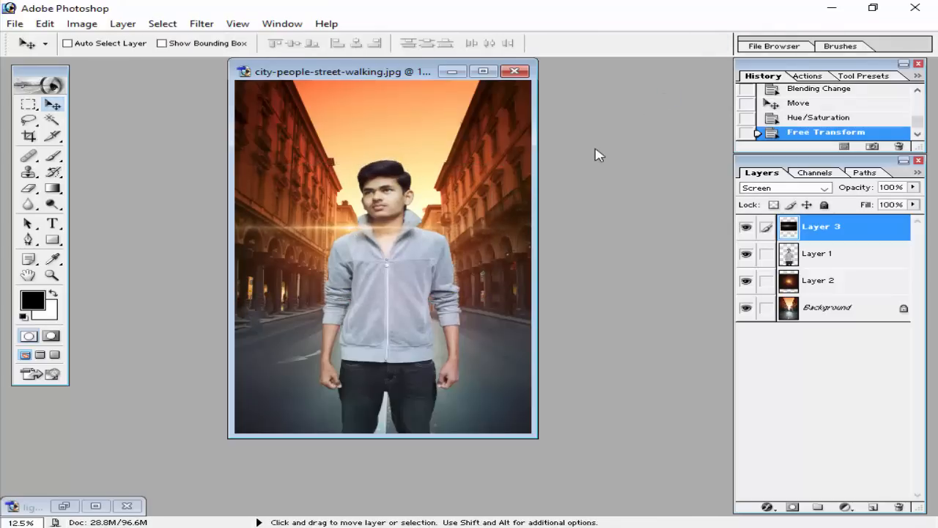
Soften the flare layer with a Gaussian Blur of 8.4 pixels radius.
click(202, 24)
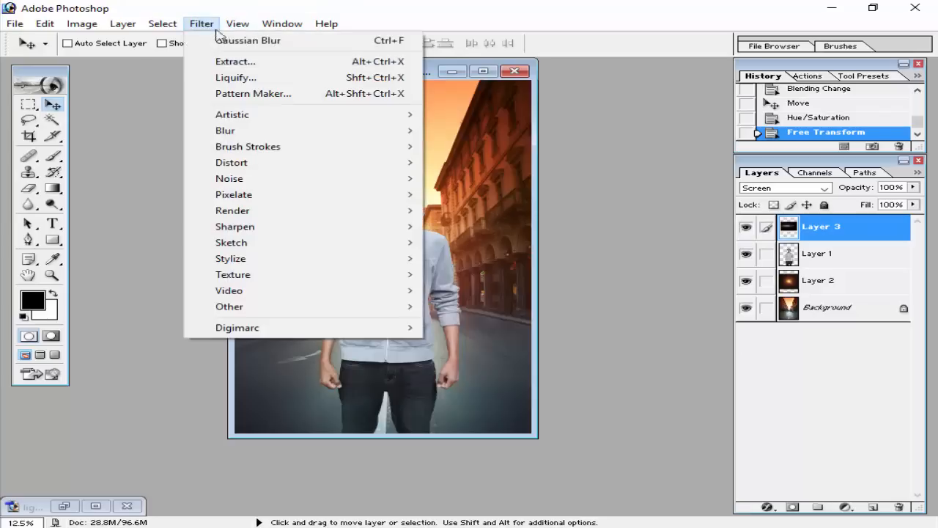
mouse_move(243, 132)
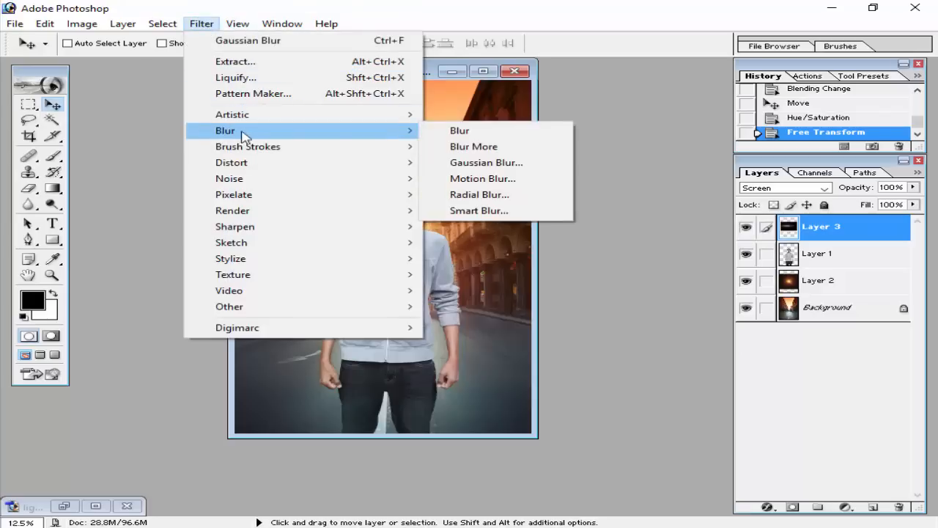
click(475, 164)
drag(610, 339, 638, 338)
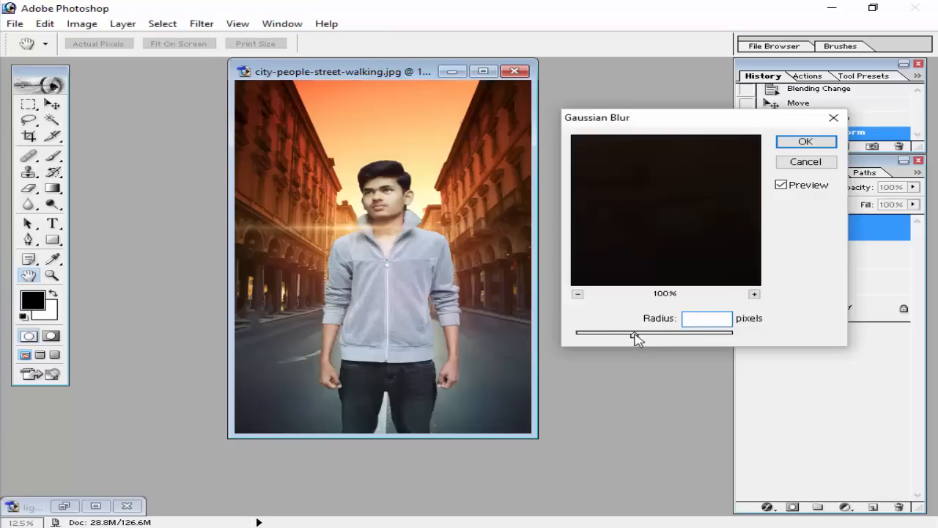
click(806, 141)
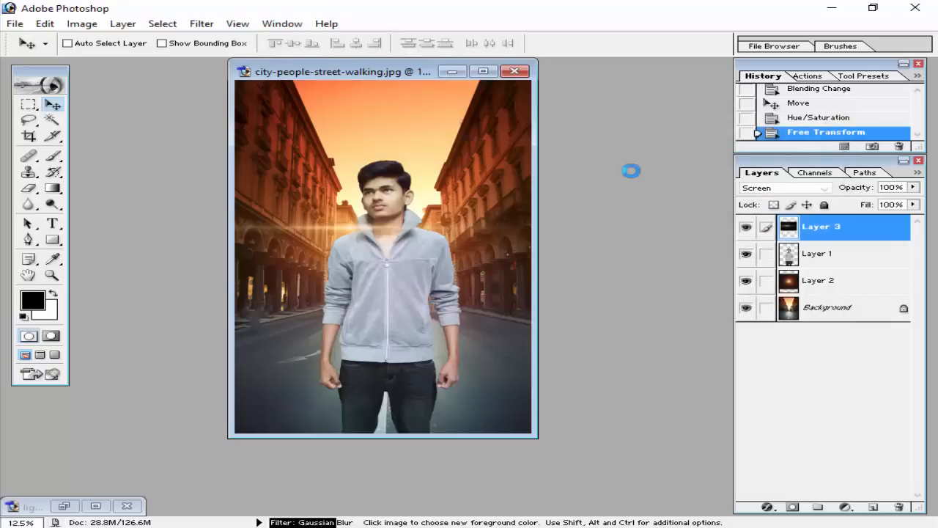
Copy the minimized light-effect image into the street image as a layer over the man's face, and minimize its source window again.
click(66, 506)
drag(346, 94, 109, 103)
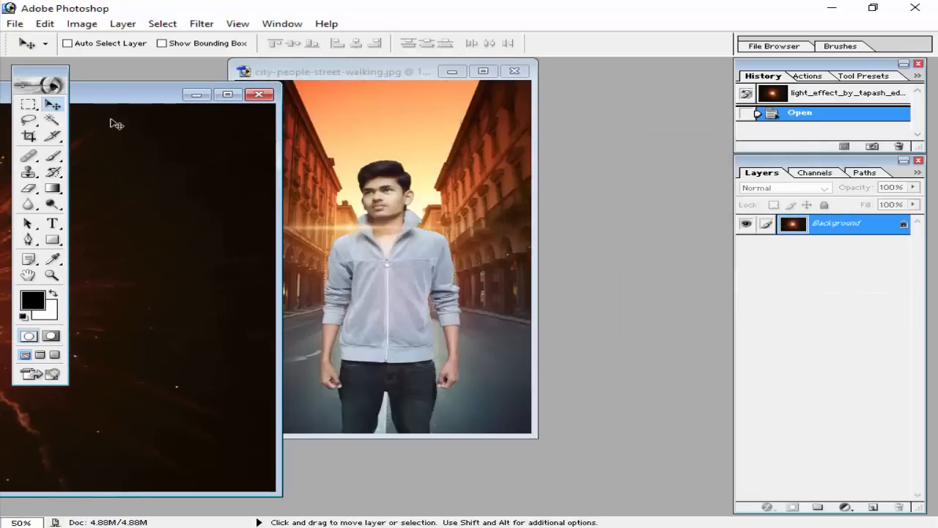
drag(83, 306, 360, 212)
click(172, 379)
click(198, 94)
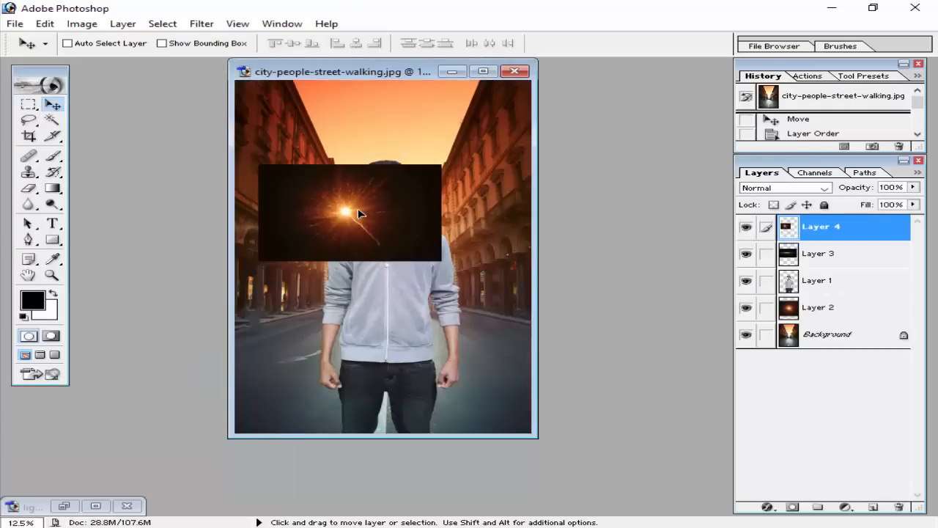
Apply a Gaussian Blur with a radius of 20.1 pixels to the new light-effect layer.
click(822, 191)
click(217, 28)
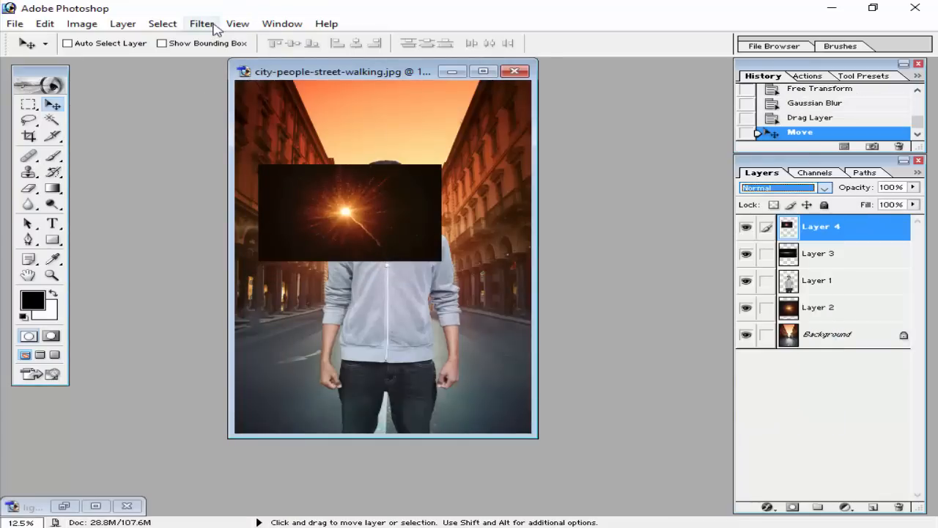
click(203, 24)
mouse_move(247, 130)
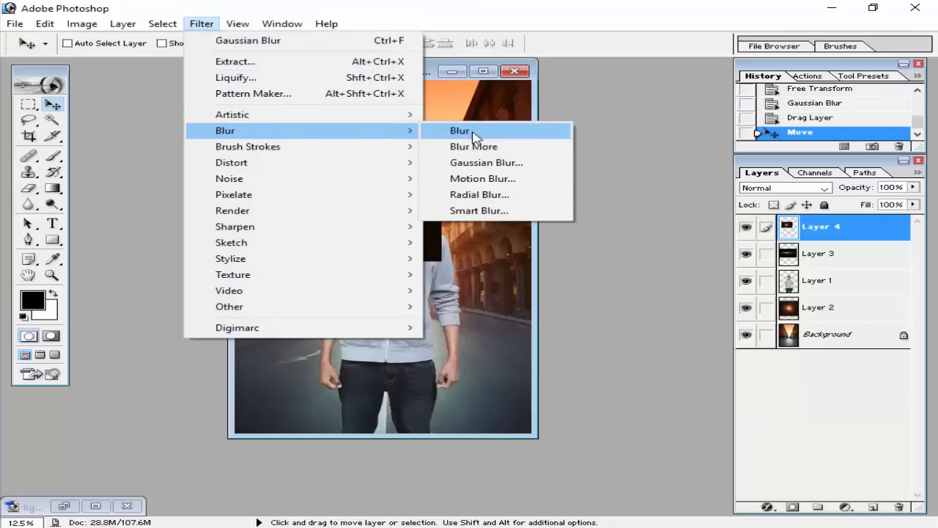
click(484, 162)
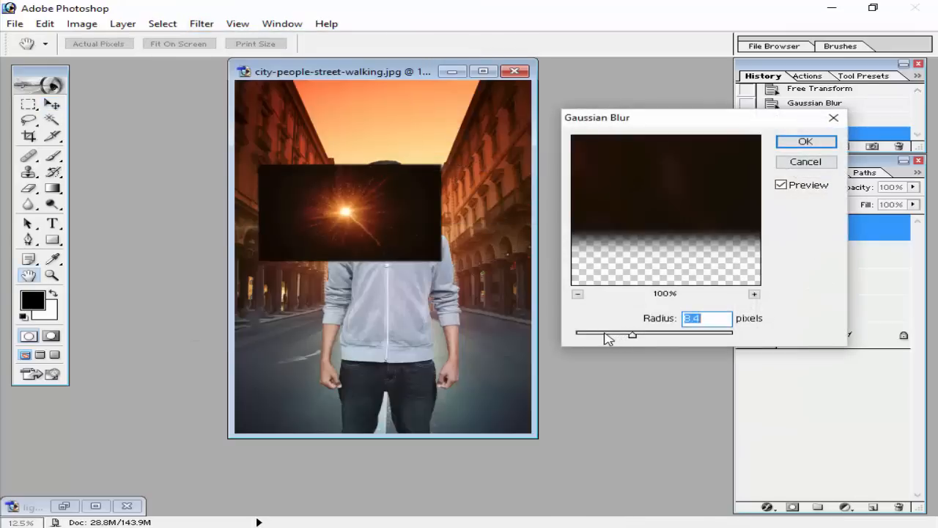
drag(633, 338, 653, 332)
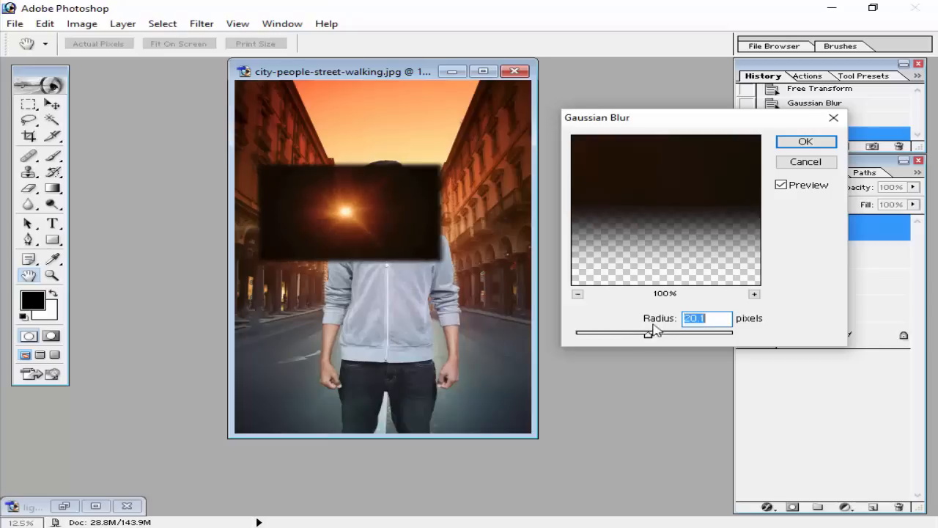
click(806, 142)
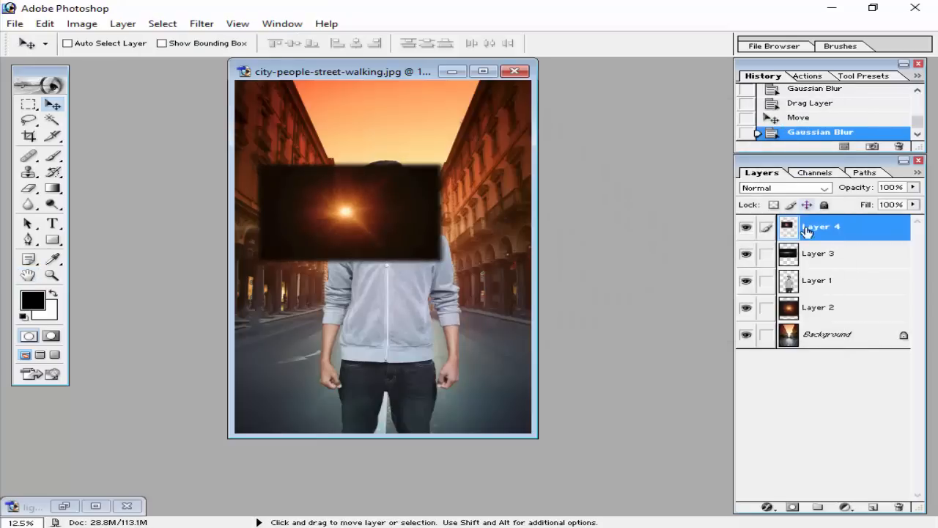
Set the light-effect layer's blending mode to Screen and align its glow with the flare beside the man's collar.
click(821, 188)
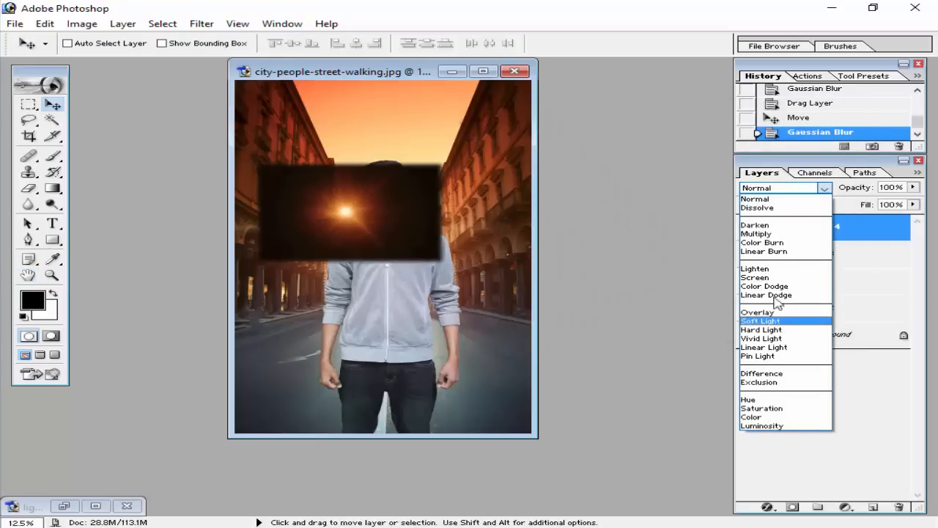
click(758, 277)
drag(354, 218, 361, 230)
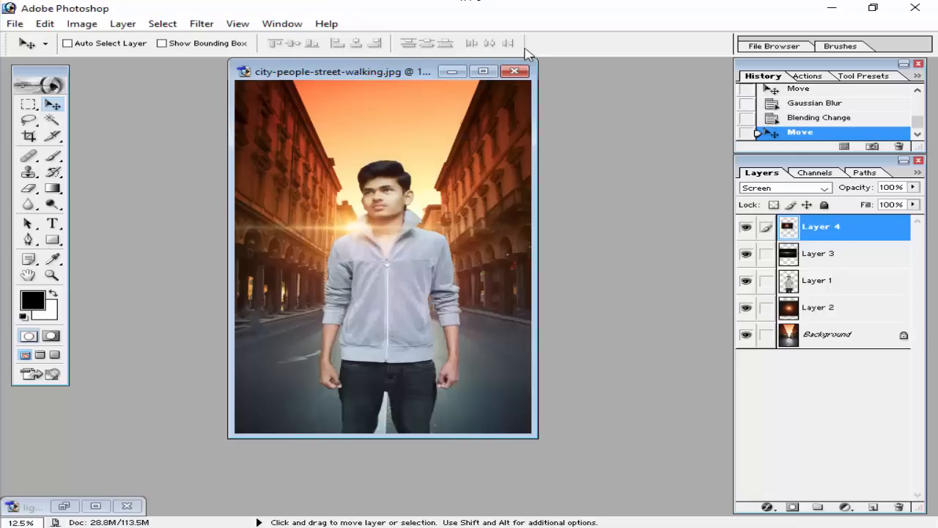
Scale the light-effect layer proportionally to about 175% and place a duplicate of it on the opposite side of the man's collar.
key(ctrl+t)
drag(456, 170, 517, 125)
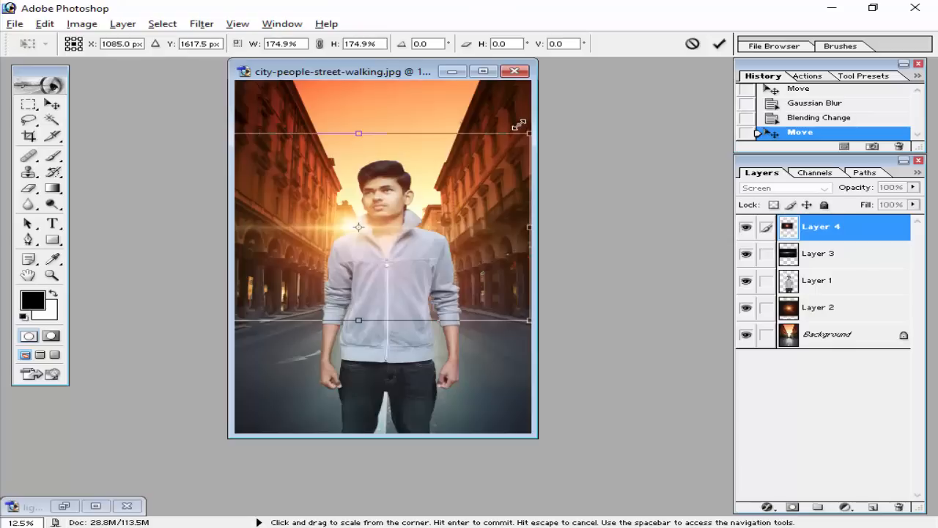
click(721, 45)
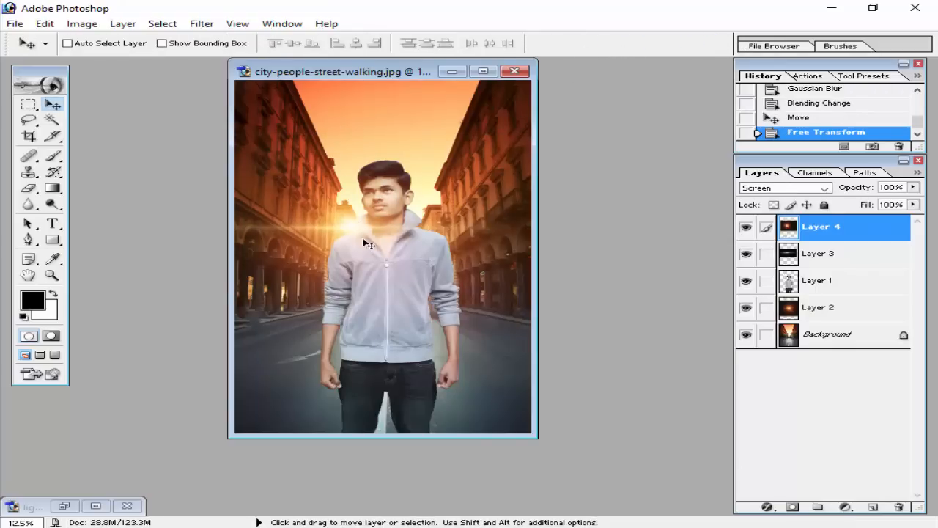
drag(366, 243, 423, 230)
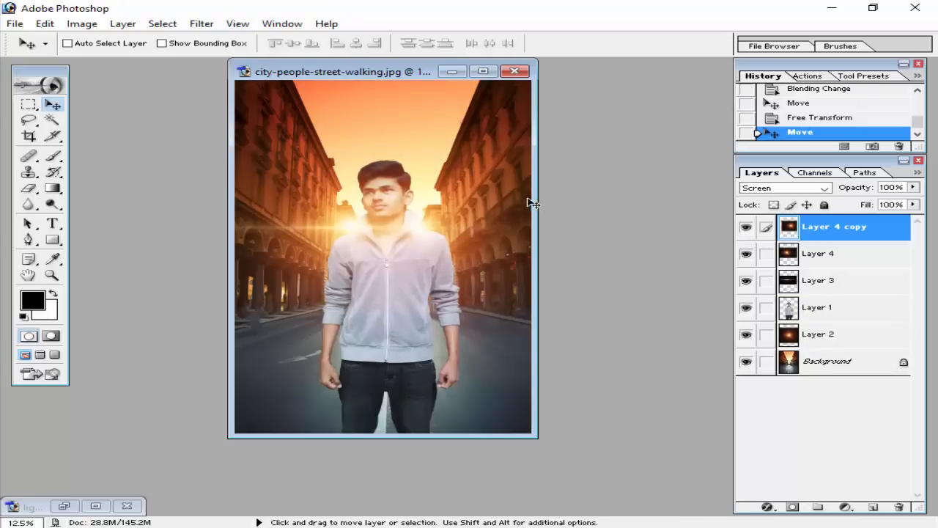
Duplicate the Layer 3 flare twice and delete the second copy.
click(816, 282)
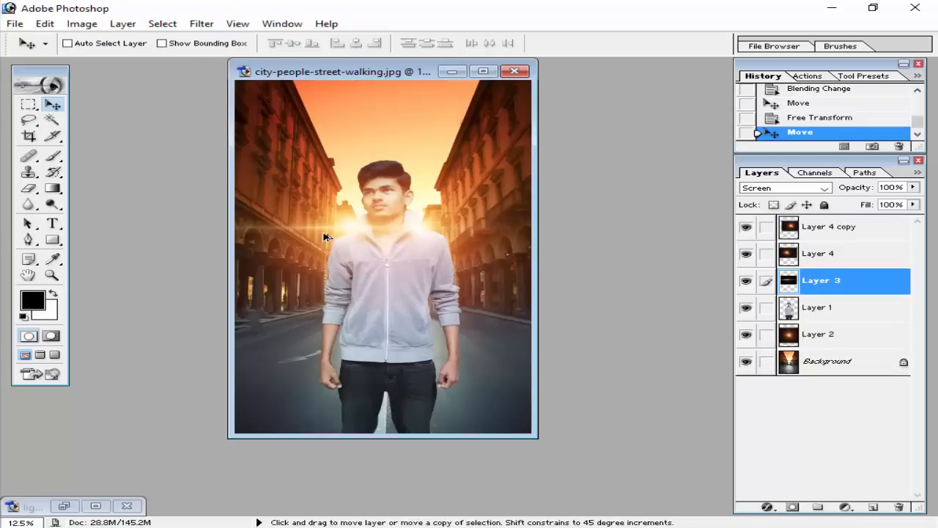
mouse_move(342, 233)
mouse_down()
mouse_move(423, 210)
mouse_move(410, 235)
mouse_move(337, 241)
mouse_move(373, 245)
mouse_move(373, 237)
mouse_move(432, 297)
mouse_up()
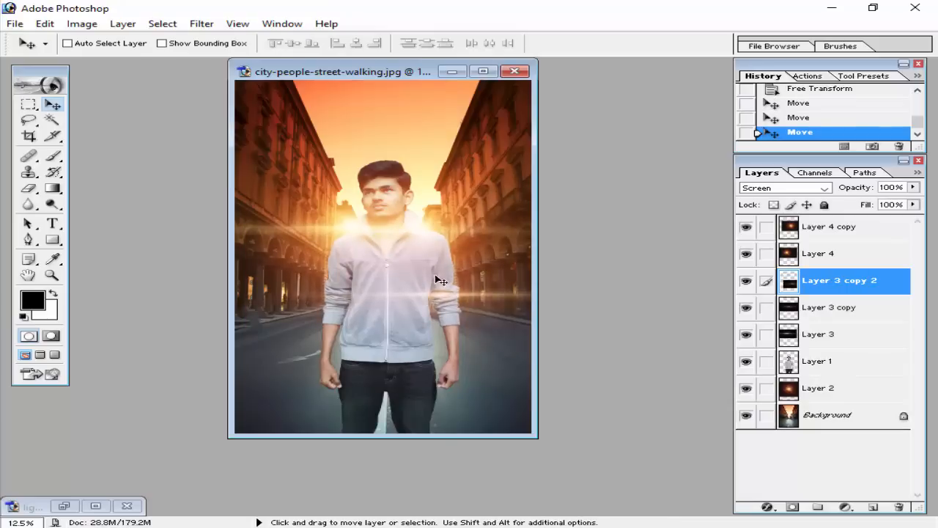
click(899, 507)
click(412, 215)
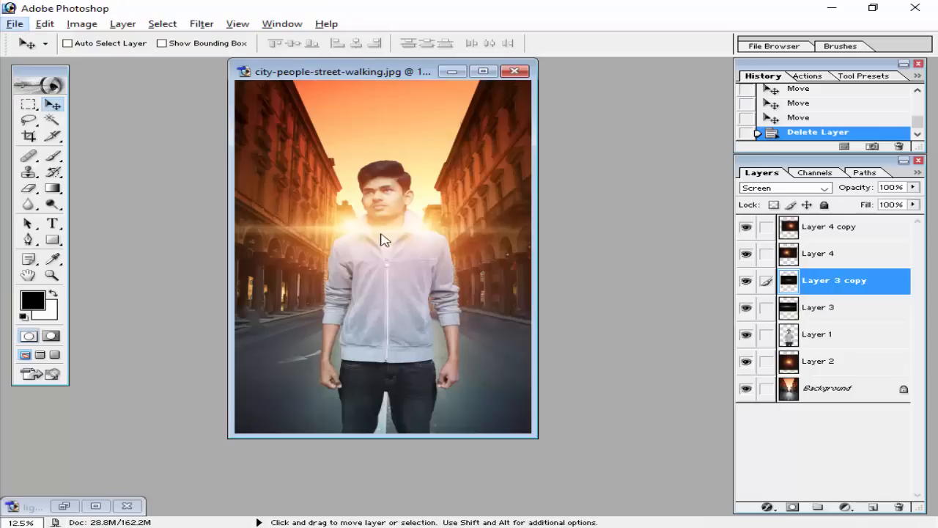
Move the remaining flare copy down to the man's elbow and stack it beneath his layer, Layer 1.
mouse_move(361, 233)
mouse_down()
mouse_move(420, 266)
mouse_move(423, 288)
mouse_move(396, 288)
mouse_move(405, 284)
mouse_up()
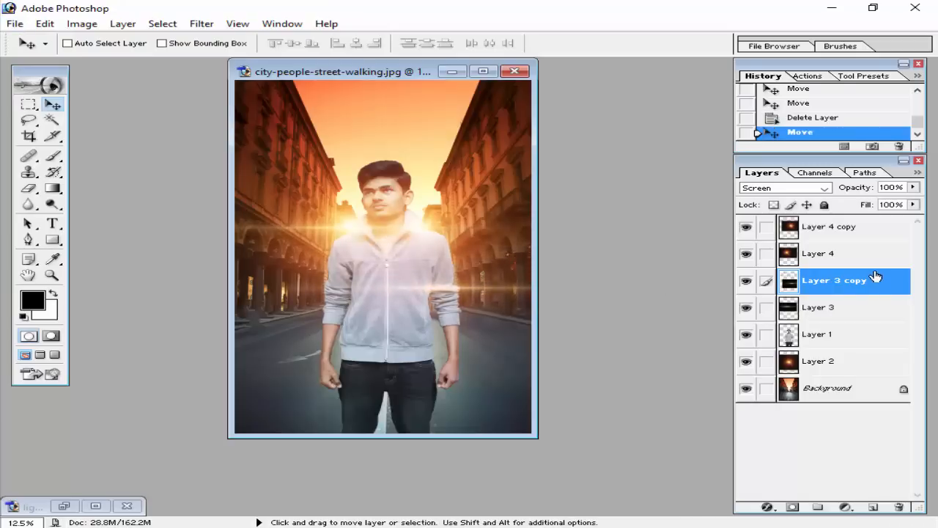
drag(876, 279, 865, 356)
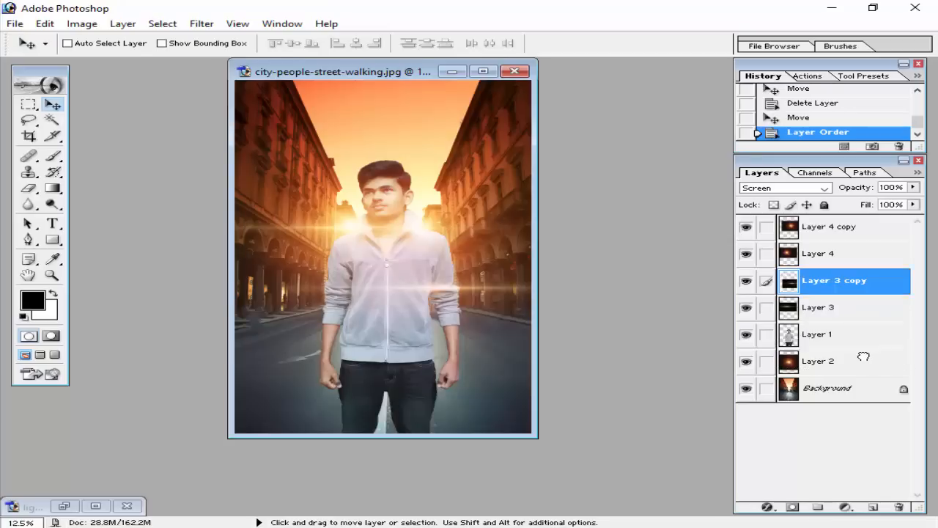
drag(470, 294, 473, 286)
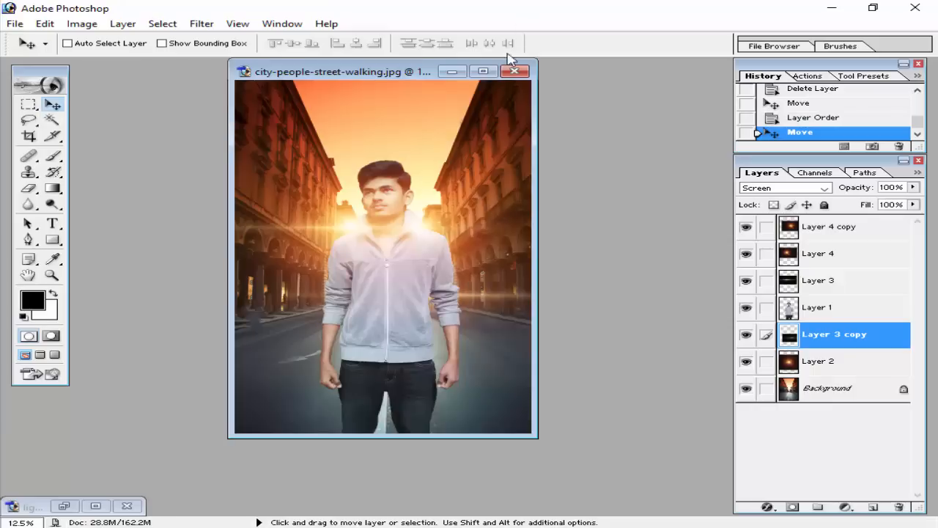
Open goldlight2icdo9aq4h.png from the Movies Poster folder, copy it into the street image above Layer 4 copy, and close the source image.
click(791, 233)
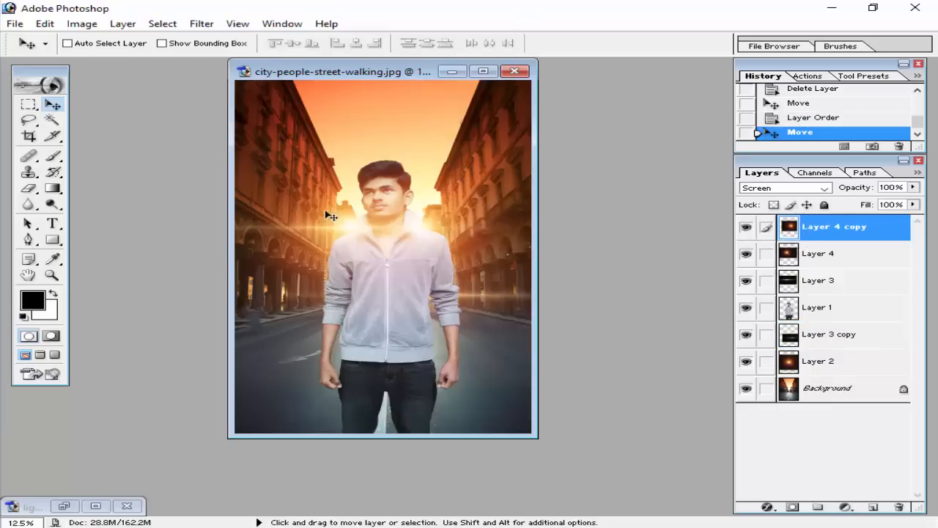
key(ctrl+o)
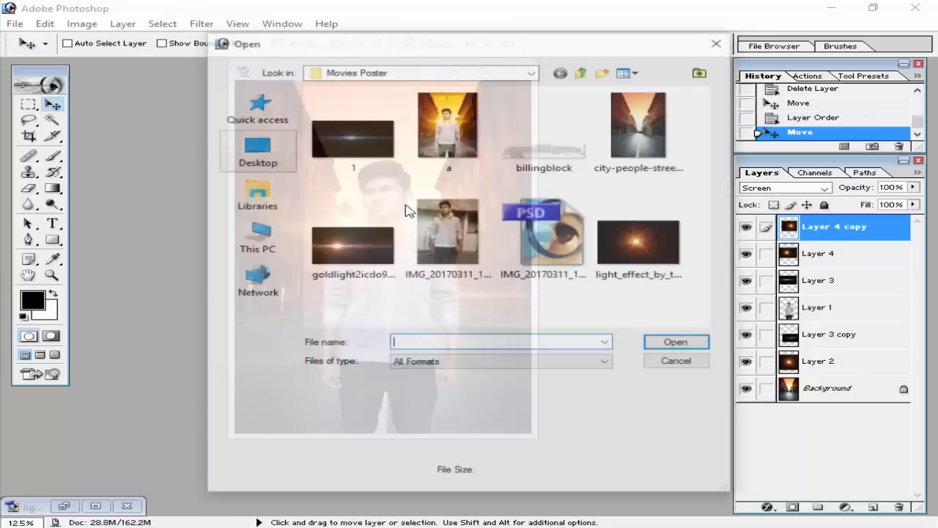
click(320, 250)
double_click(321, 250)
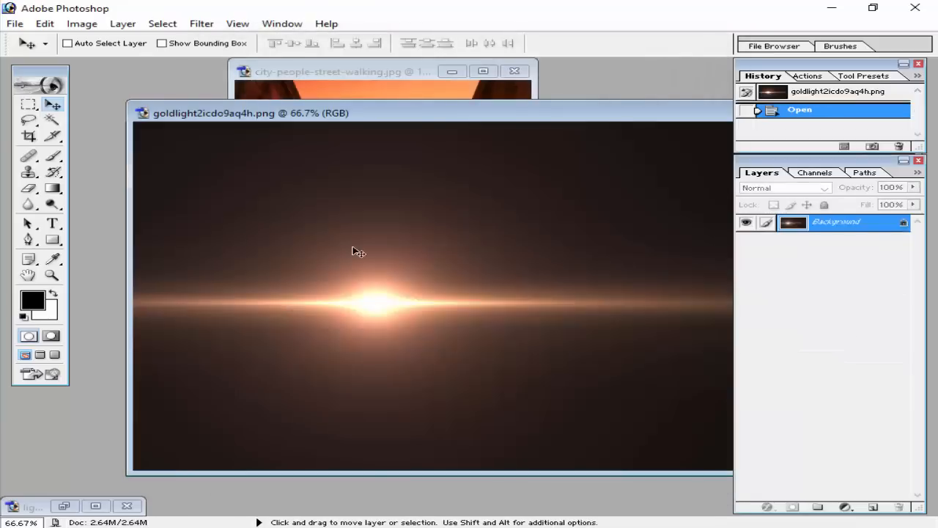
drag(418, 116, 412, 211)
drag(392, 357, 410, 176)
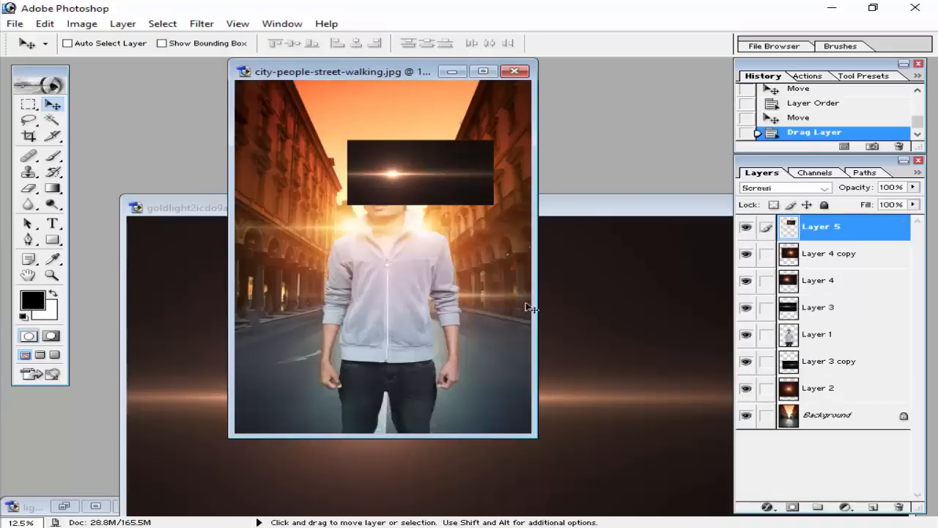
click(581, 208)
drag(581, 208, 337, 204)
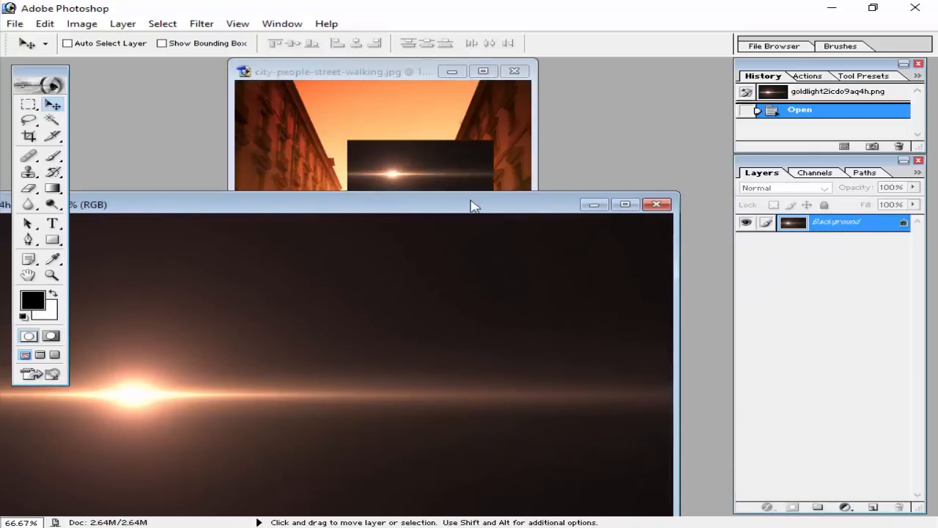
click(658, 203)
Shift the gold light layer over the man's forehead and set its blending mode to Screen.
drag(402, 160, 360, 165)
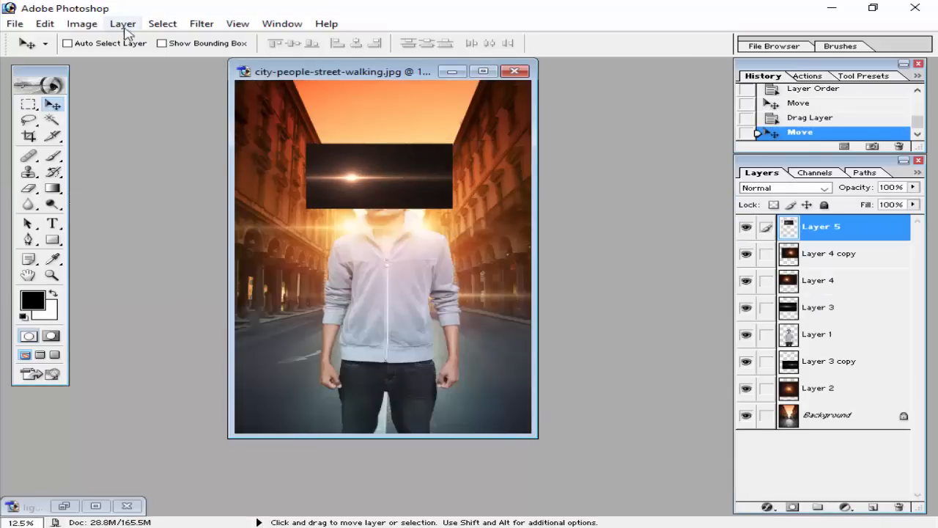
click(82, 23)
mouse_move(123, 63)
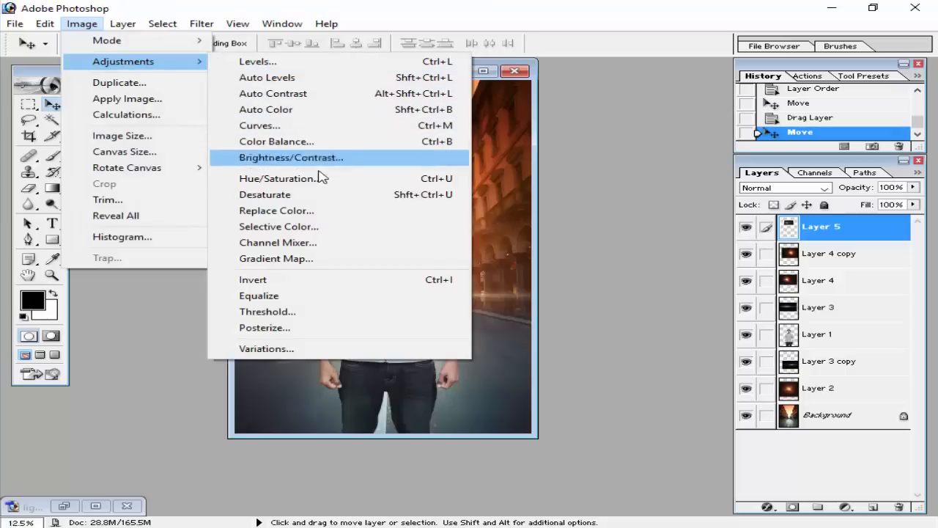
click(660, 179)
click(824, 188)
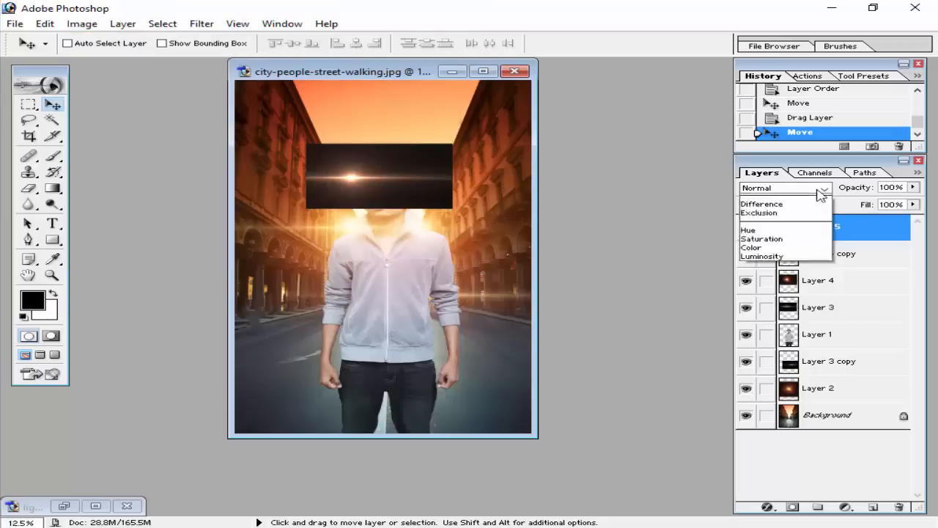
click(786, 277)
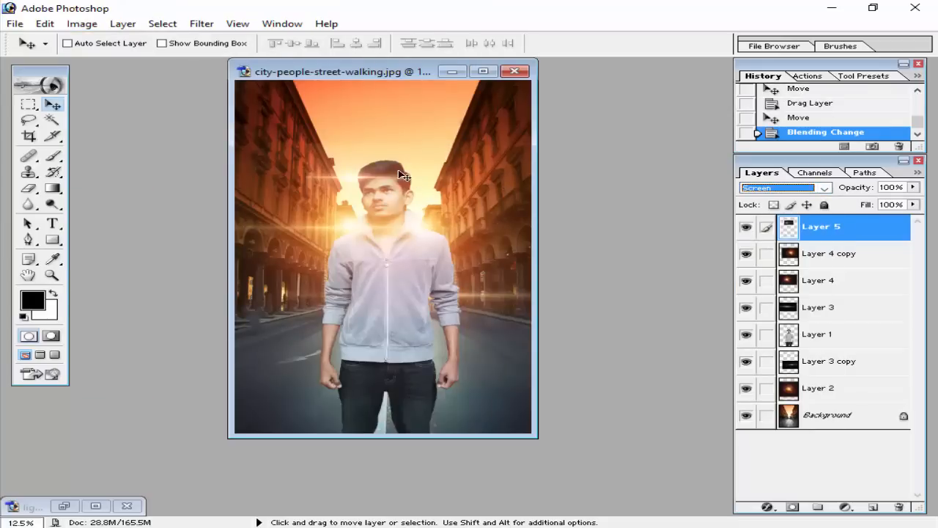
Move the gold light flare, Layer 5, to the man's hand and apply Levels to it with input values 48, 1.09 and 255.
drag(398, 169, 370, 364)
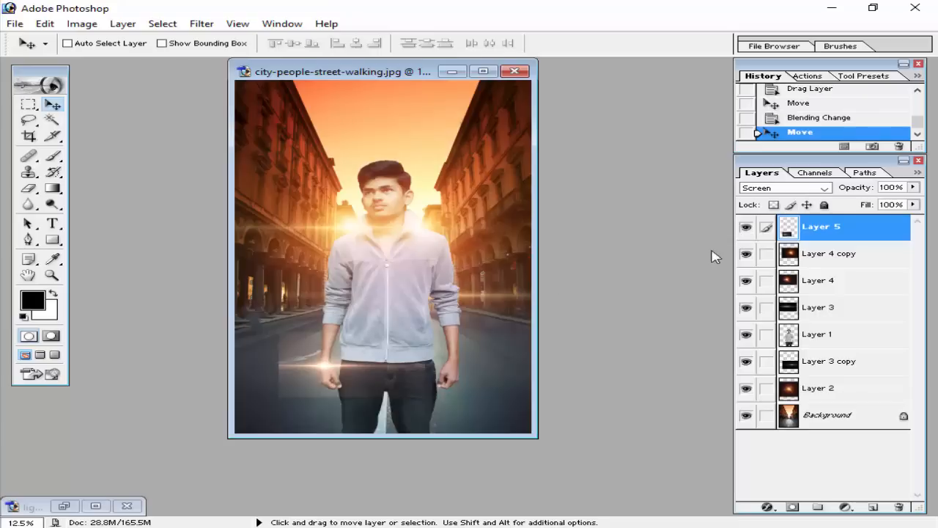
click(82, 24)
mouse_move(123, 62)
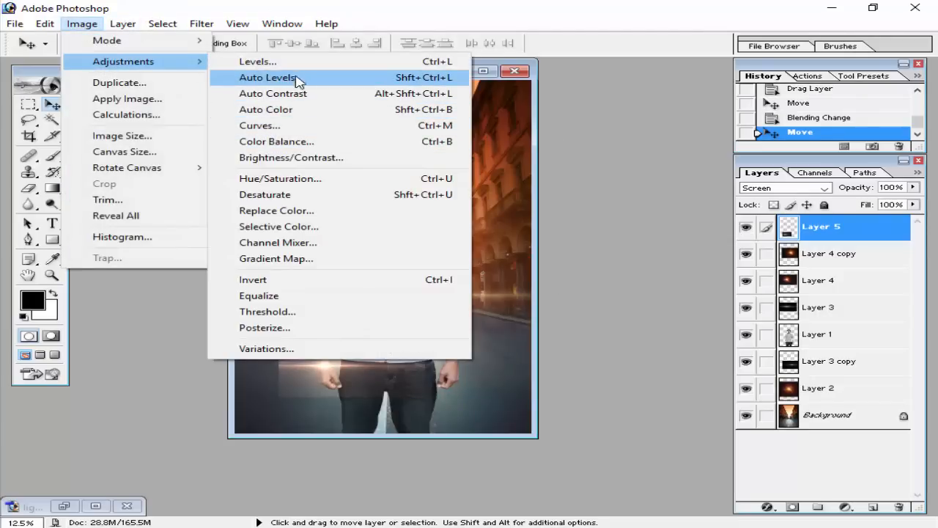
click(256, 61)
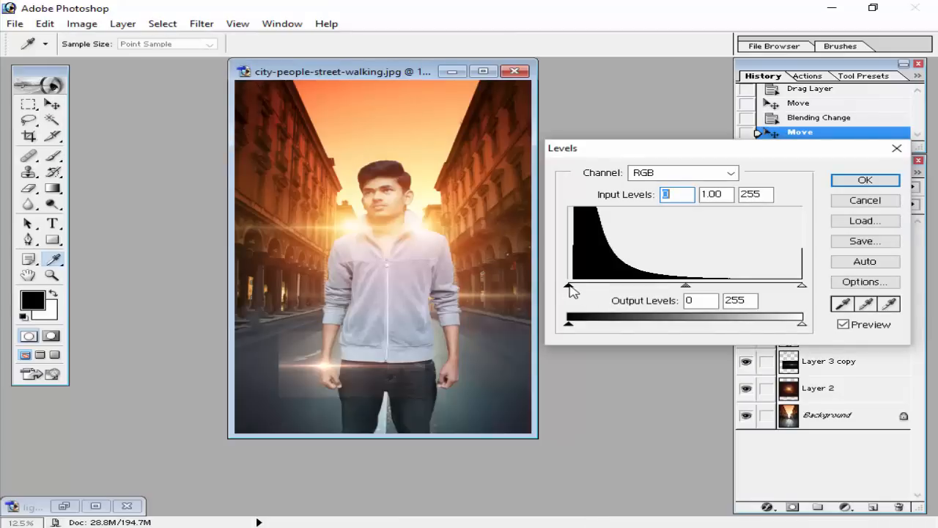
drag(570, 286, 651, 289)
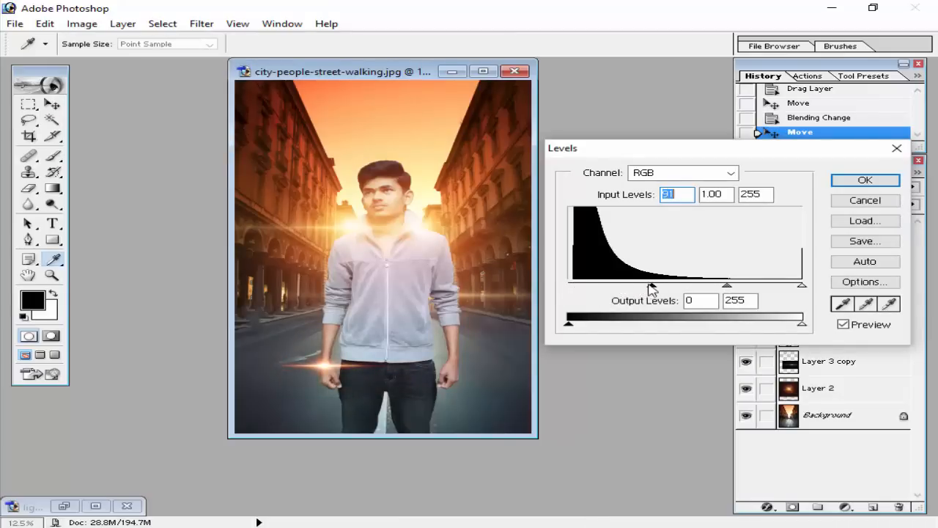
drag(731, 286, 614, 290)
click(715, 291)
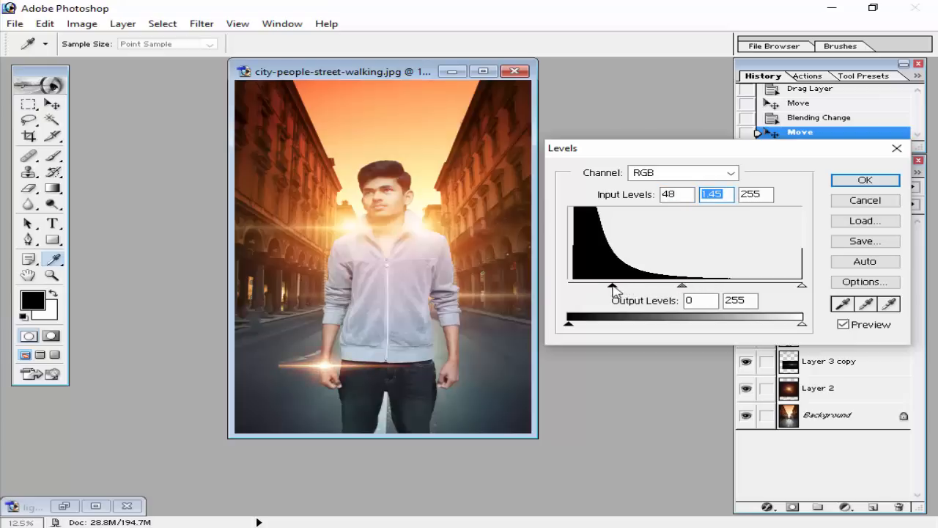
drag(681, 289, 702, 291)
key(Tab)
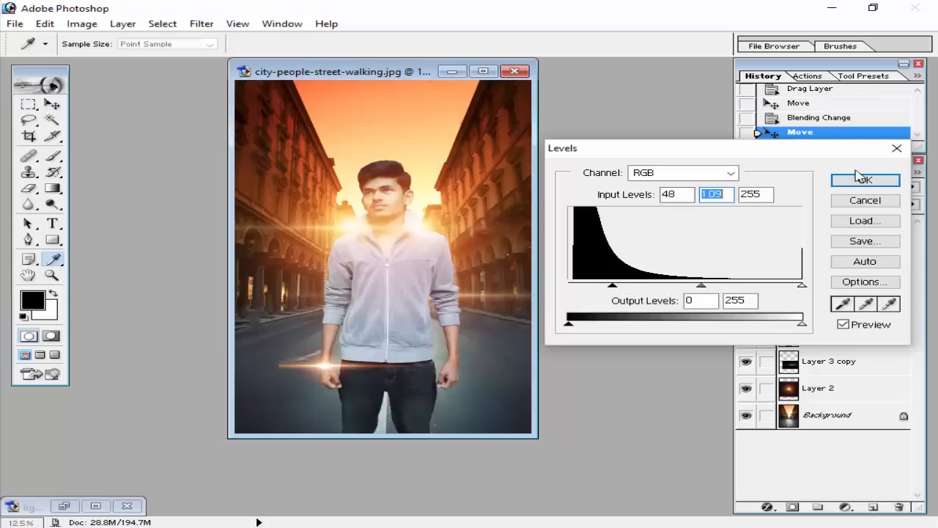
click(865, 180)
Move the Layer 5 flare beside the man's cheek and place a duplicate at his elbow, stacked directly beneath Layer 1.
mouse_move(335, 365)
mouse_down()
mouse_move(343, 222)
mouse_move(420, 218)
mouse_move(438, 208)
mouse_move(387, 235)
mouse_up()
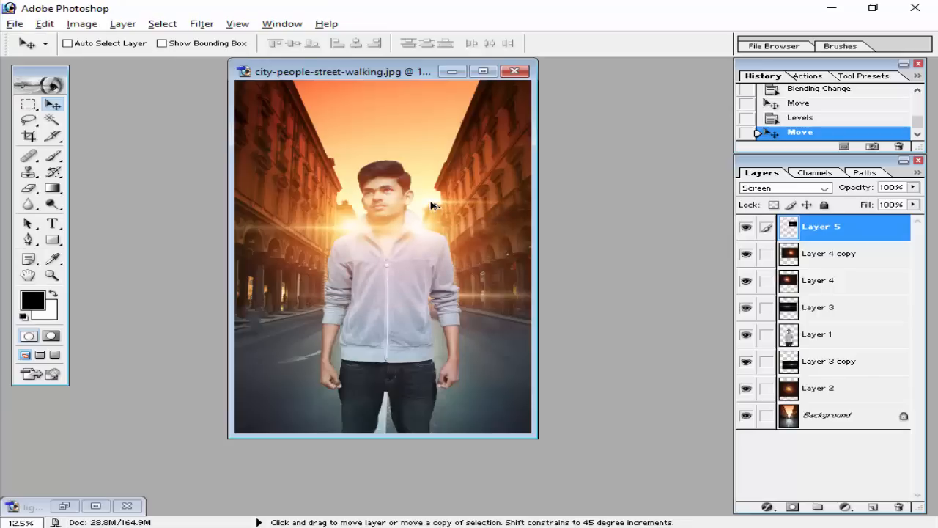
drag(433, 212, 348, 306)
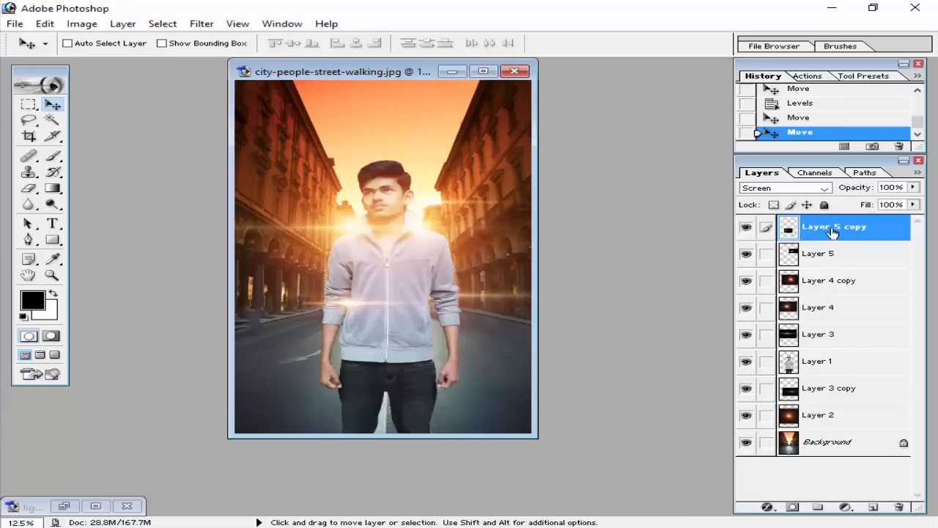
drag(832, 233, 829, 382)
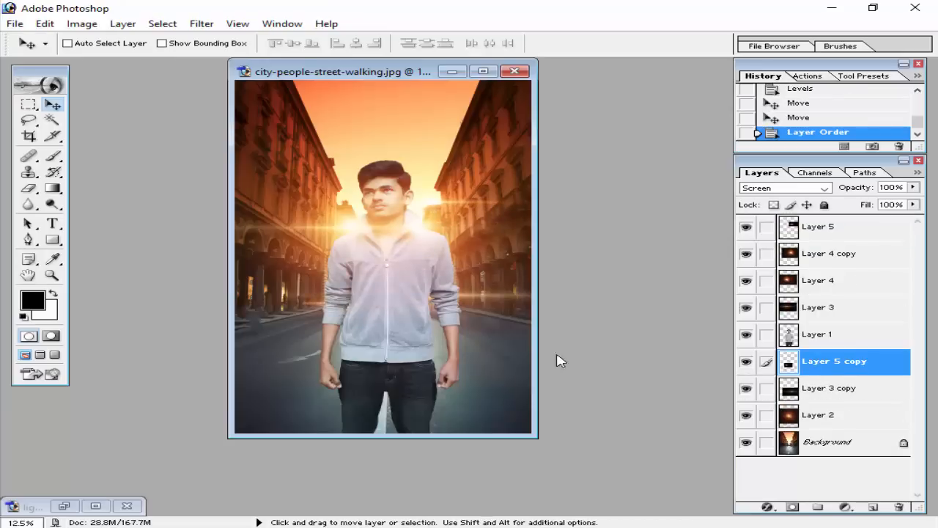
click(311, 307)
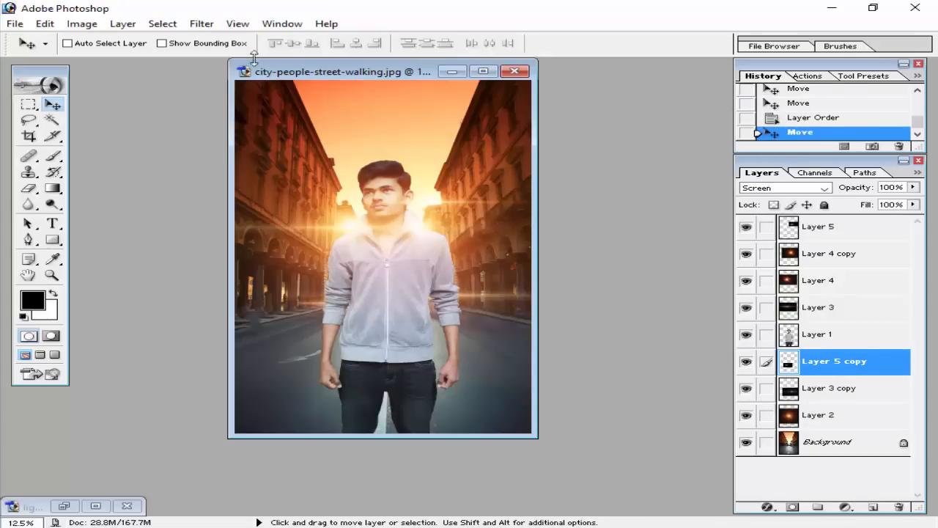
Apply a Gaussian Blur with a radius of 20.1 pixels to Layer 5 copy.
click(202, 24)
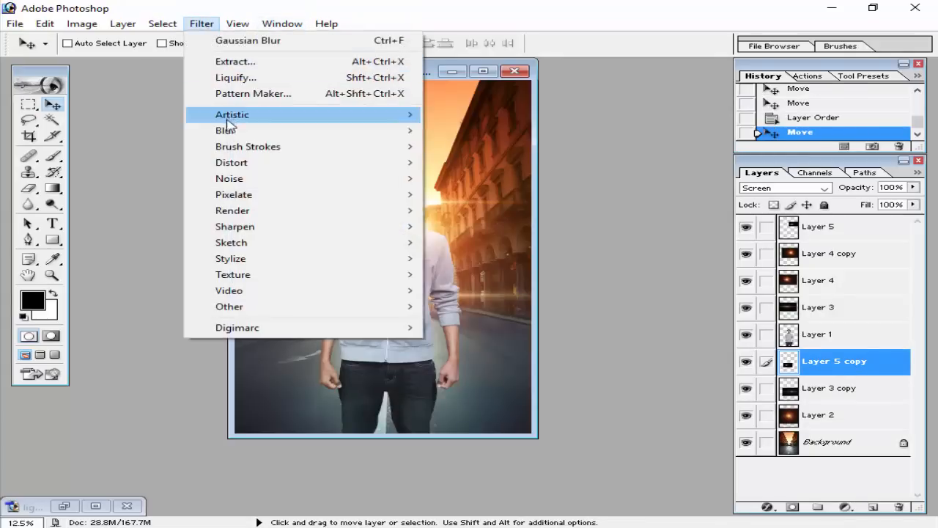
mouse_move(235, 130)
click(486, 162)
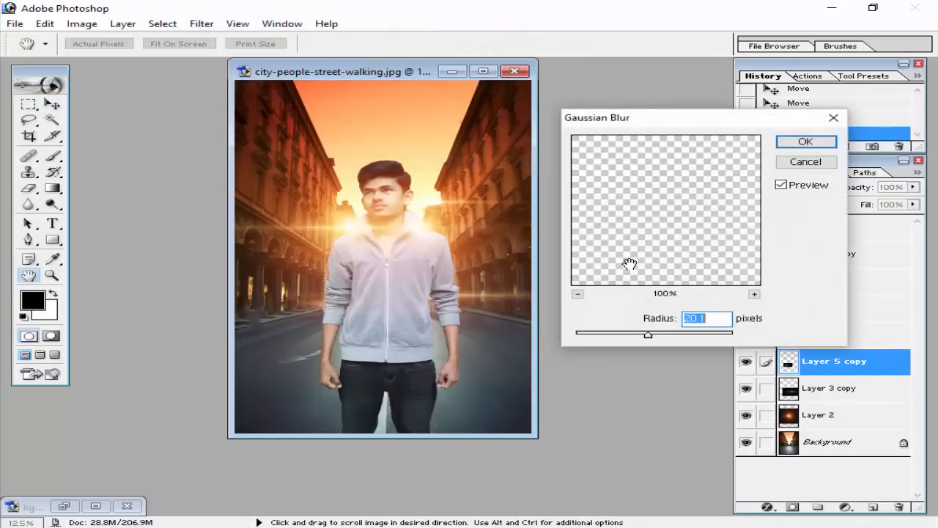
click(817, 142)
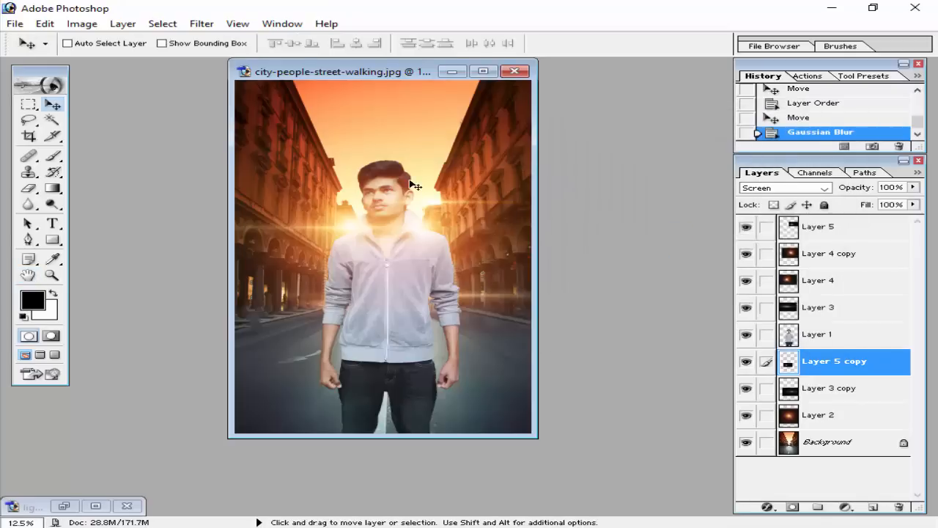
Apply a Gaussian Blur to Layer 5 with a radius well below 20.1 pixels.
click(796, 230)
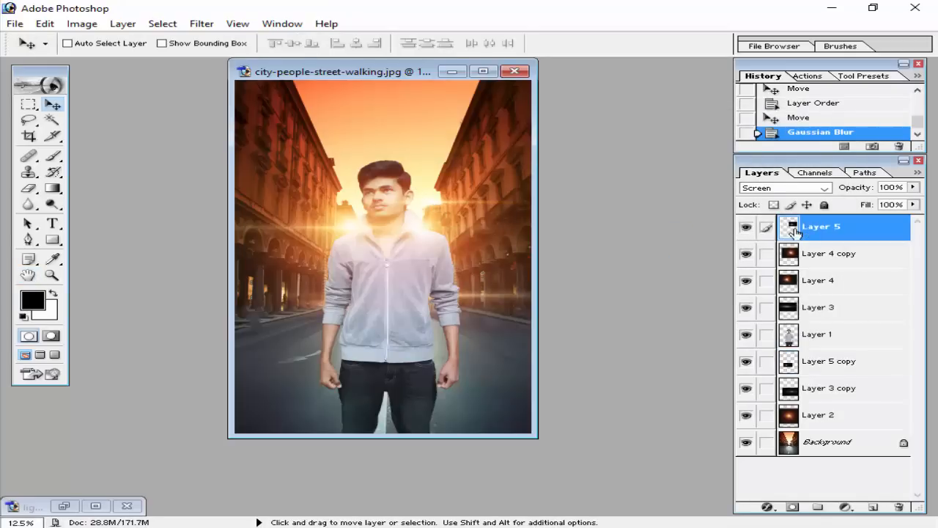
click(205, 24)
mouse_move(246, 133)
click(487, 163)
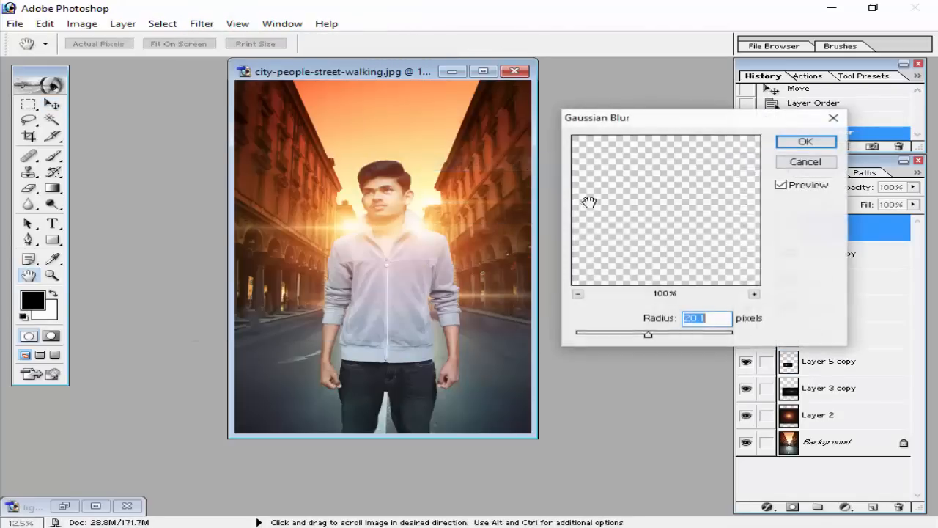
drag(644, 336, 598, 336)
click(793, 144)
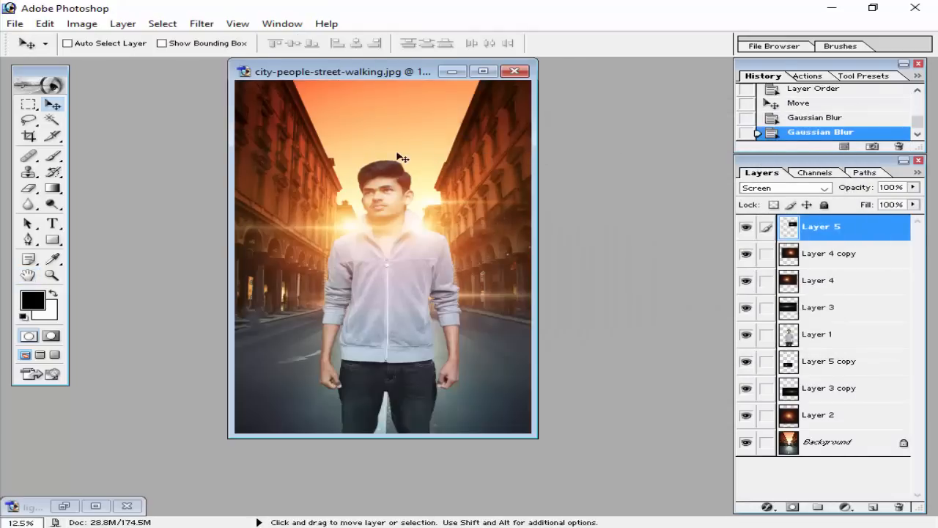
Nudge the man, Layer 1, slightly to the left in the street scene.
click(814, 337)
mouse_move(422, 325)
mouse_down()
mouse_move(409, 320)
mouse_move(417, 324)
mouse_up()
Create a new layer set above Layer 5 and name it Light.
click(806, 226)
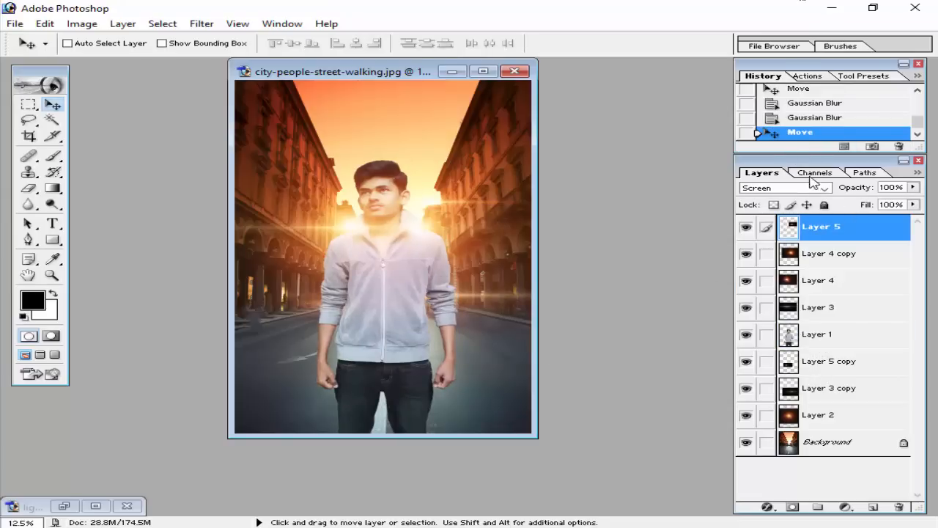
click(818, 507)
double_click(827, 222)
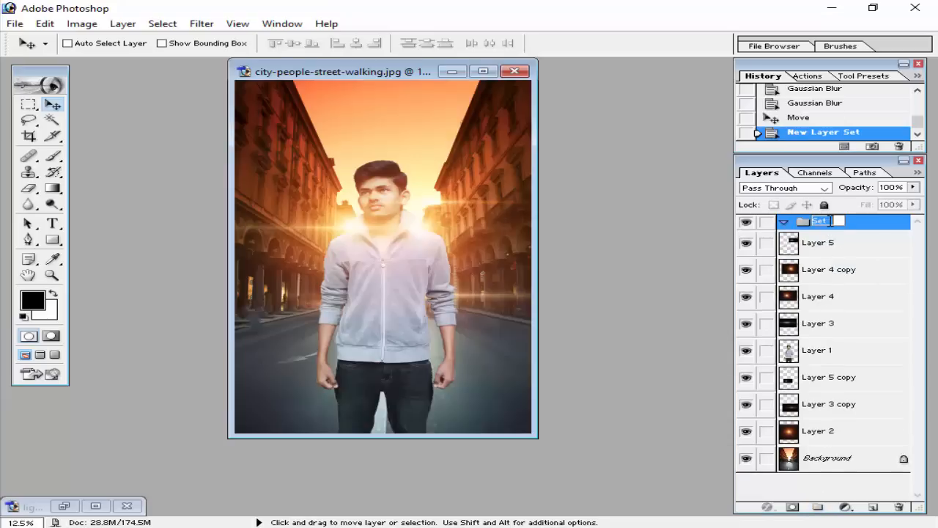
text(Ligh)
key(Return)
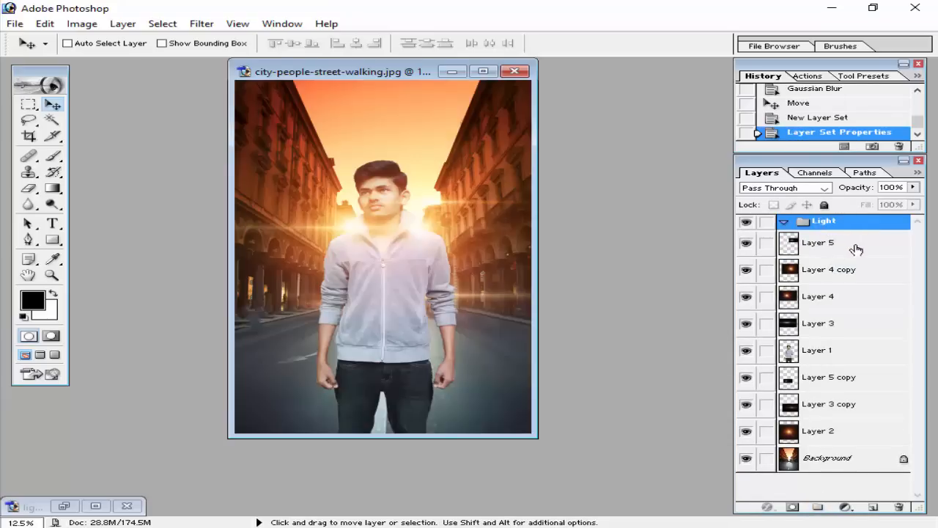
Move Layer 5, Layer 4 copy, Layer 4 and Layer 3 into the Light set and collapse the set.
drag(856, 249, 825, 220)
drag(820, 296, 824, 221)
drag(819, 316, 797, 226)
click(784, 222)
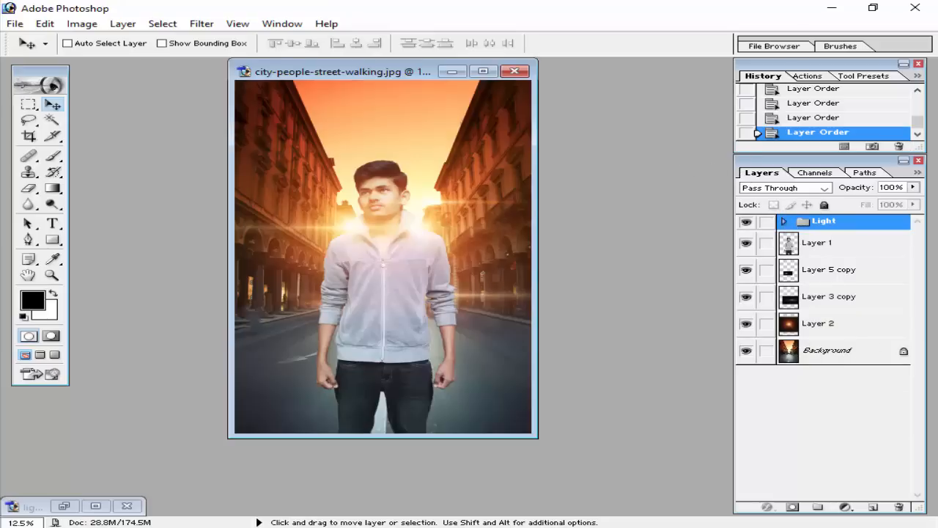
key(alt+Tab)
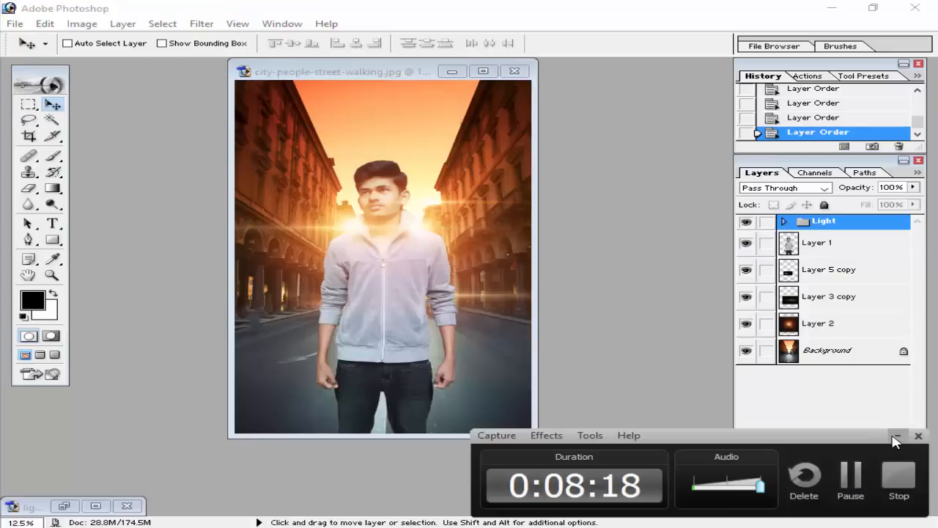
click(895, 437)
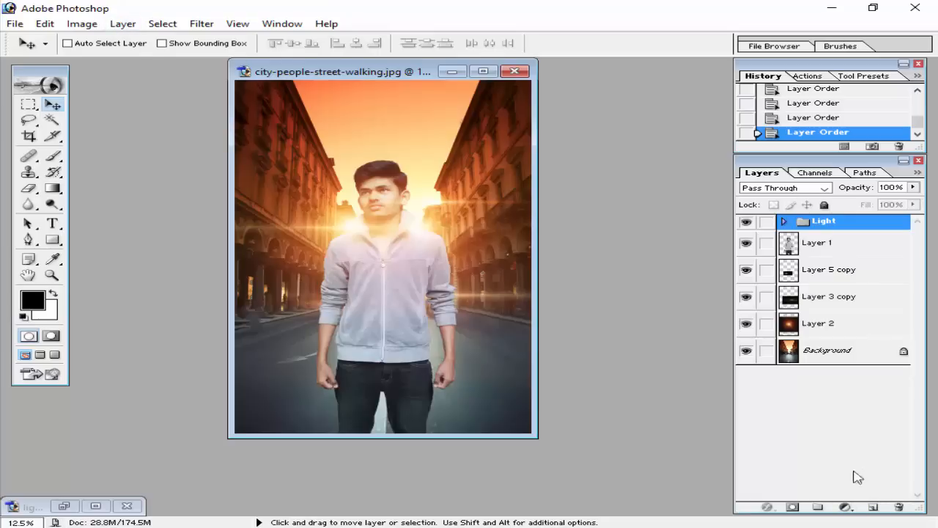
Add a Levels adjustment layer above the Light set with the input black level at 31 and the midtones at 1.34.
click(847, 508)
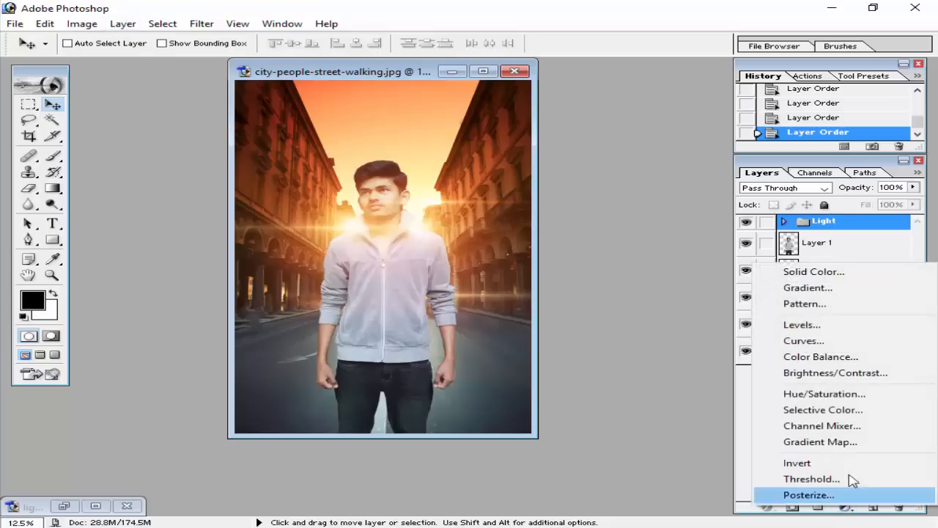
click(814, 326)
drag(492, 176, 724, 42)
drag(546, 183, 560, 183)
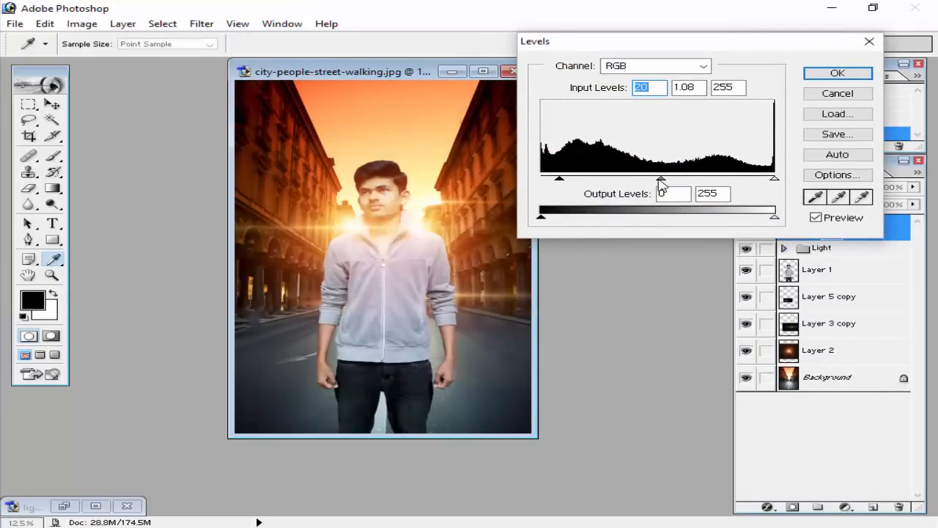
drag(662, 182, 645, 182)
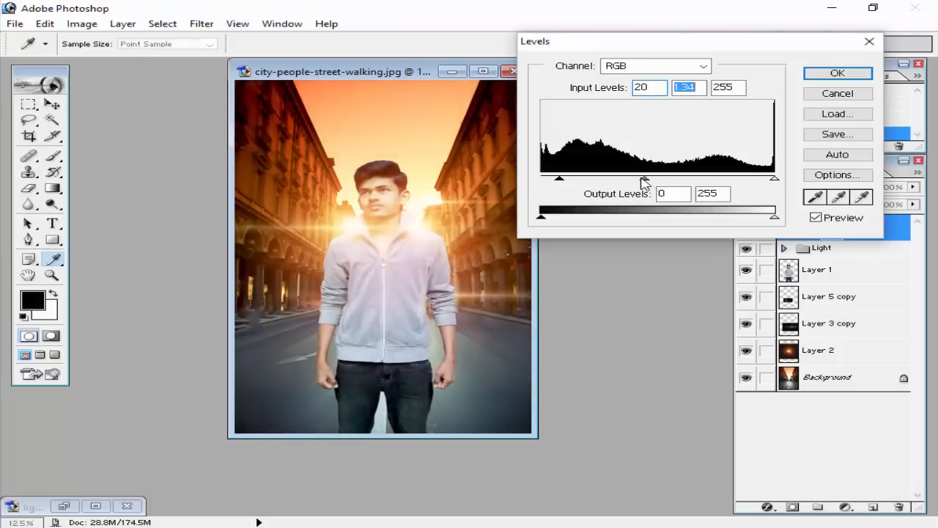
drag(560, 183, 569, 182)
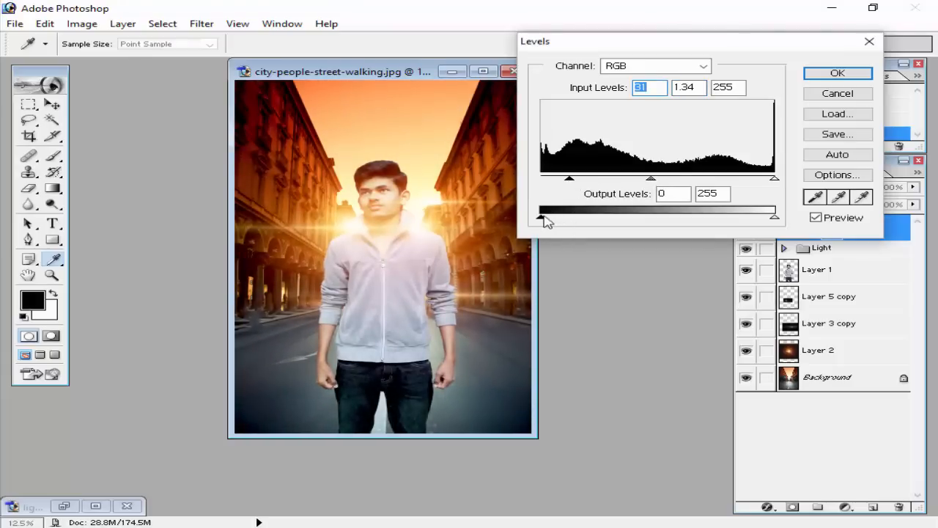
Try an output black level of 10 in the Levels adjustment and return it to 0.
drag(543, 218, 555, 218)
mouse_move(775, 217)
mouse_down()
mouse_move(766, 218)
mouse_move(785, 222)
mouse_up()
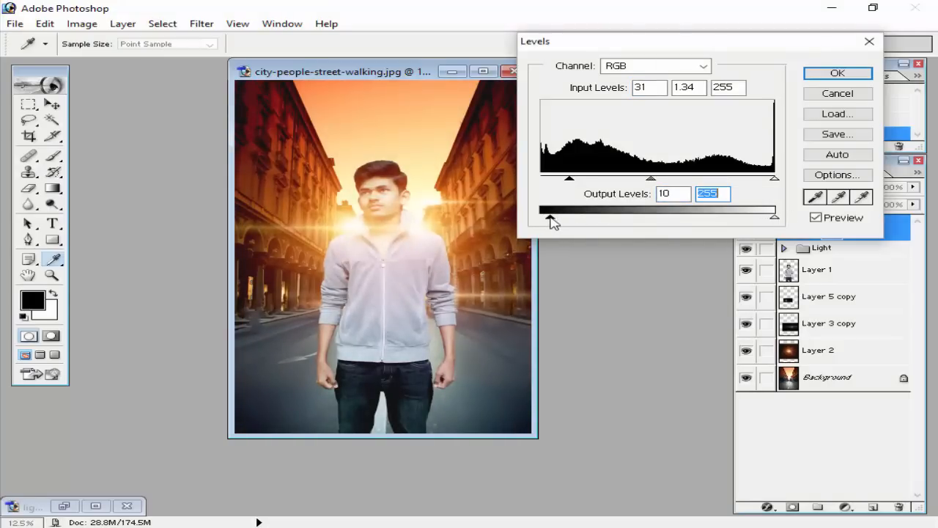
drag(551, 218, 542, 218)
Set the Levels adjustment's input values to 20, 1.13 and 255, apply it, and move the adjustment layer into the Light set.
mouse_move(648, 180)
mouse_down()
mouse_move(670, 180)
mouse_move(641, 181)
mouse_up()
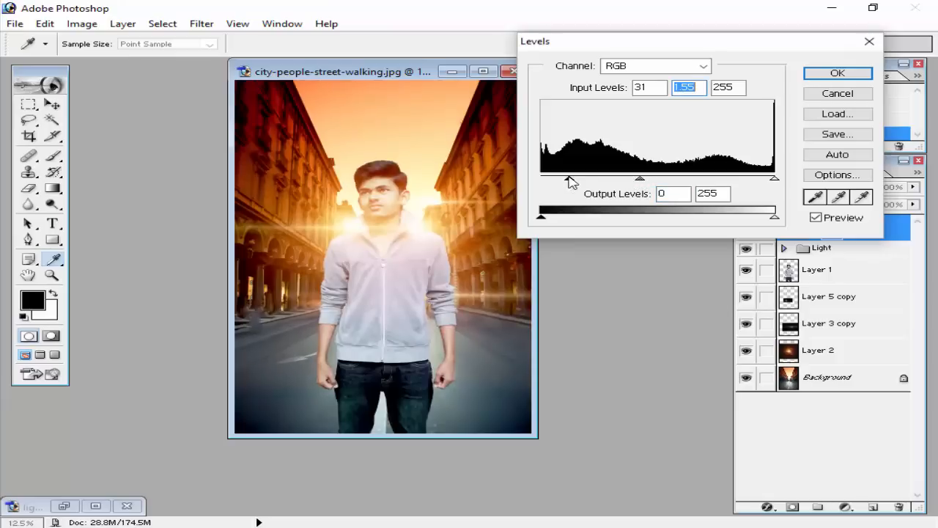
drag(569, 181, 565, 182)
click(567, 182)
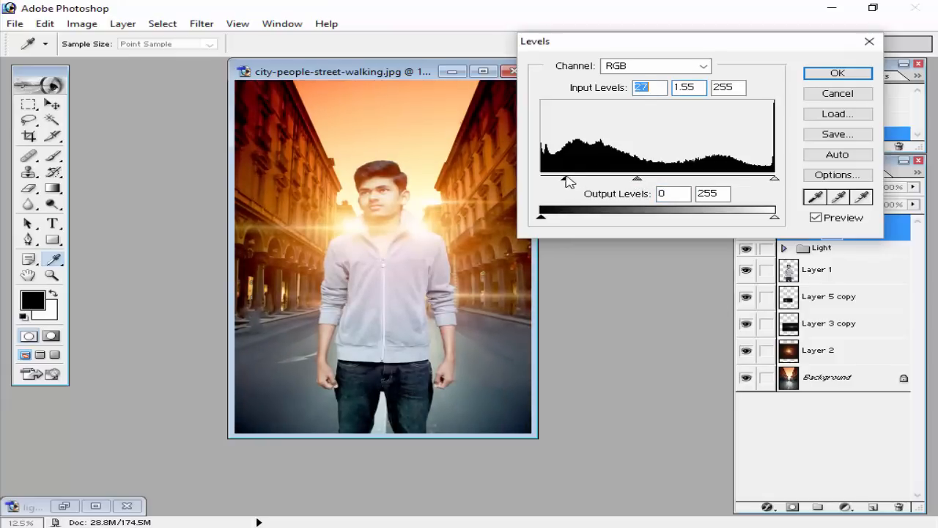
mouse_move(570, 182)
mouse_down()
mouse_move(559, 183)
mouse_move(614, 180)
mouse_move(555, 178)
mouse_up()
mouse_move(633, 180)
mouse_down()
mouse_move(653, 182)
mouse_move(613, 183)
mouse_move(645, 182)
mouse_up()
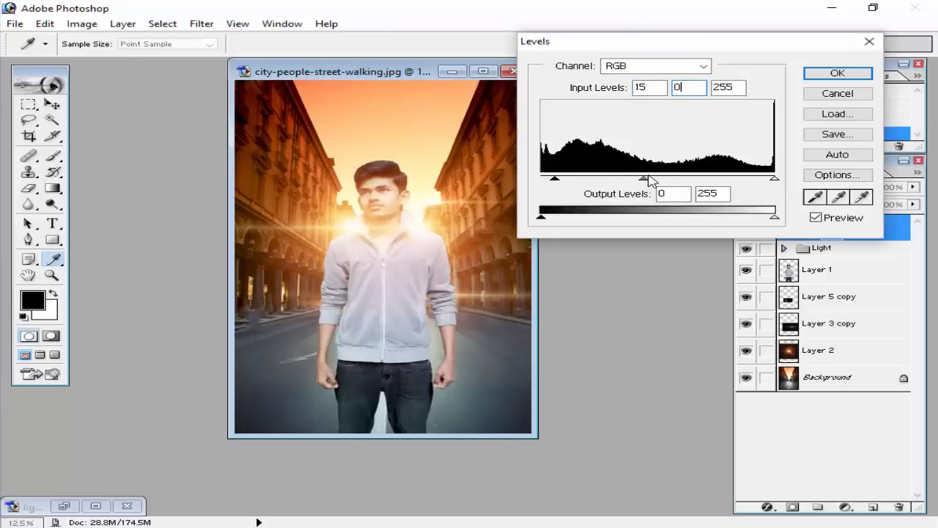
drag(645, 179, 657, 178)
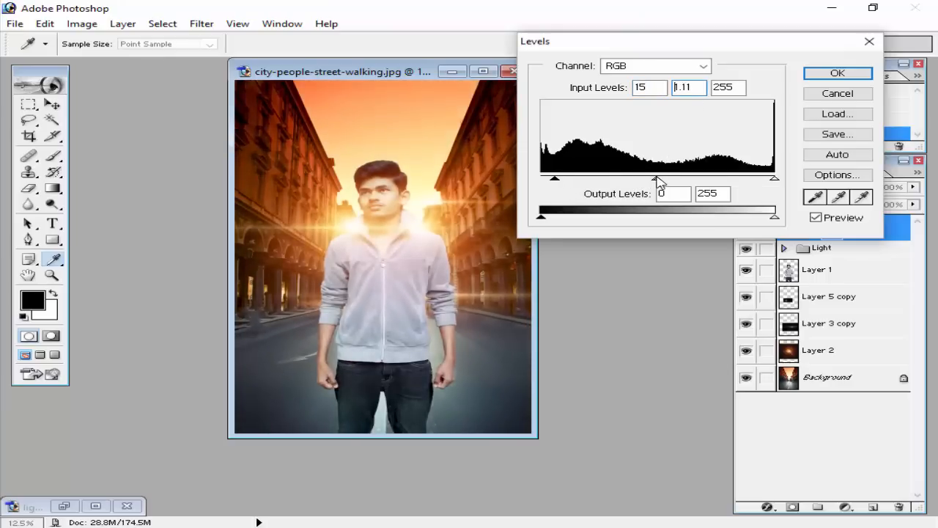
drag(555, 180, 567, 178)
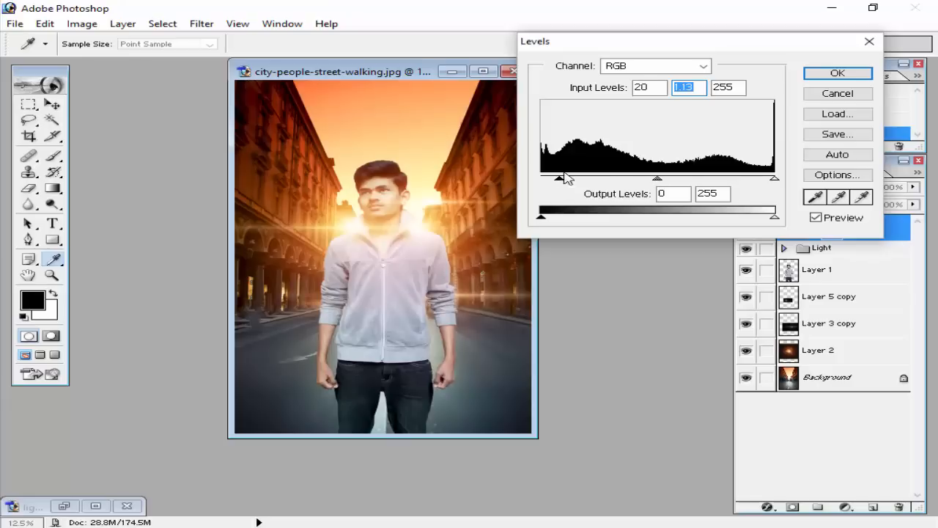
click(836, 74)
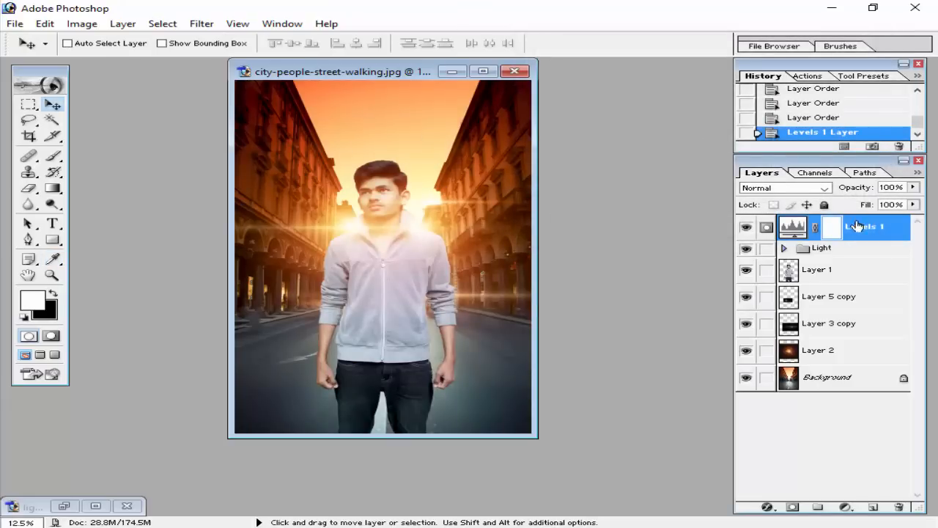
drag(863, 227, 823, 251)
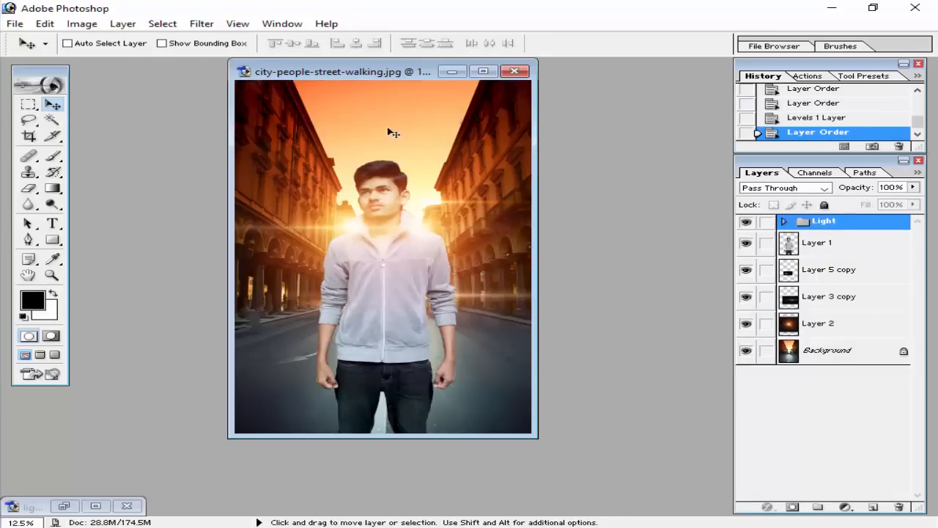
click(849, 352)
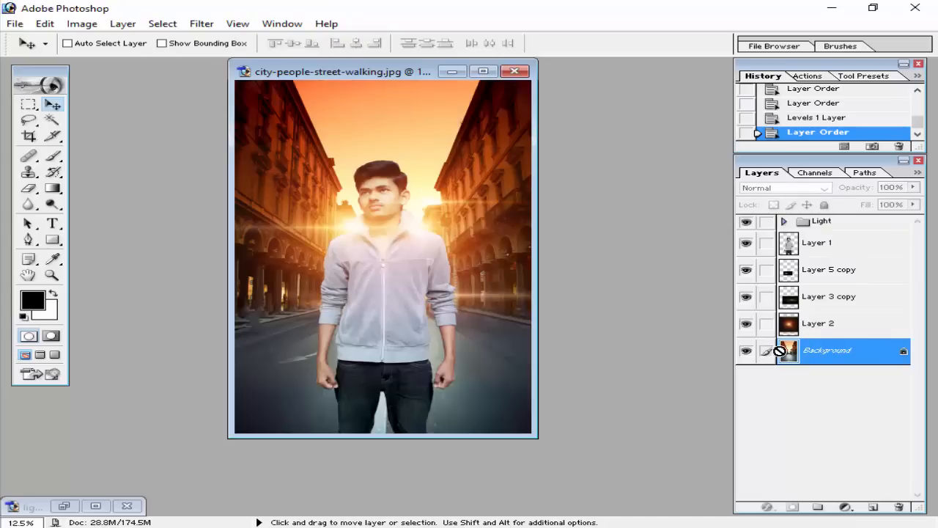
key(ctrl+j)
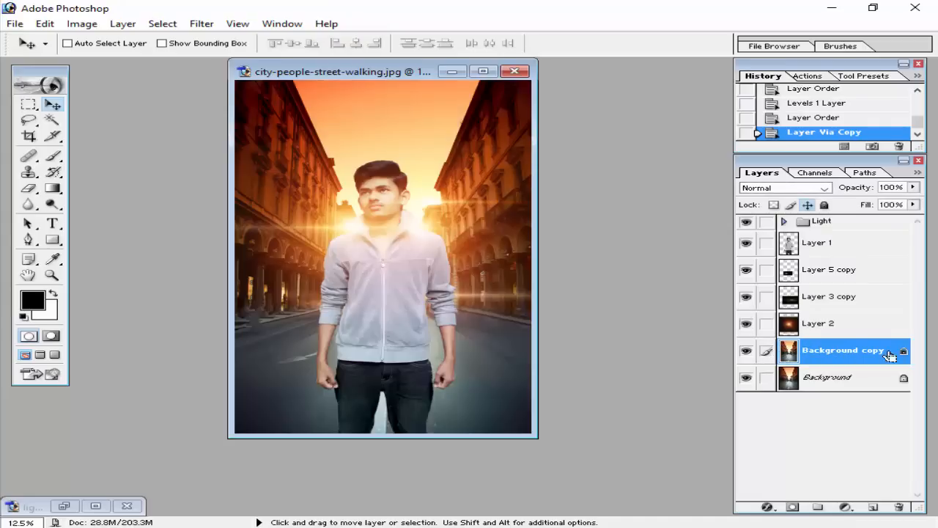
double_click(889, 356)
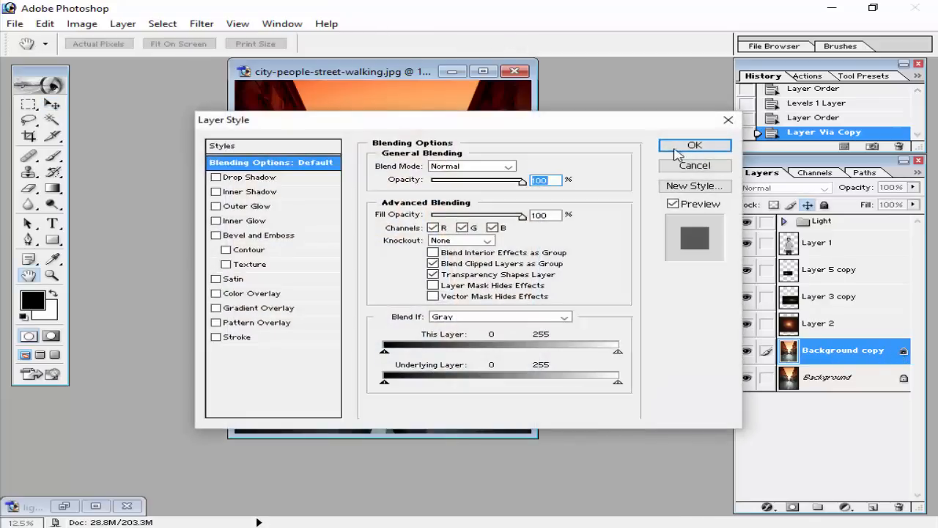
click(700, 164)
click(898, 507)
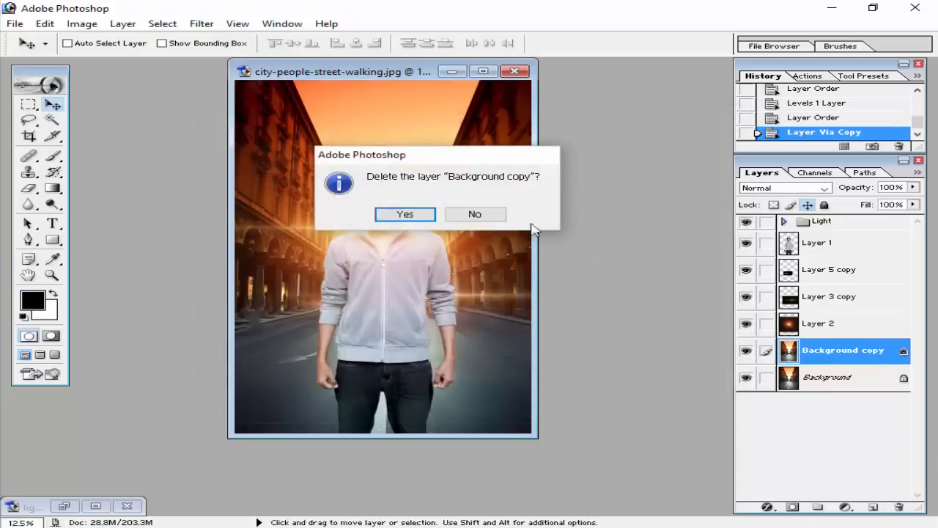
click(409, 214)
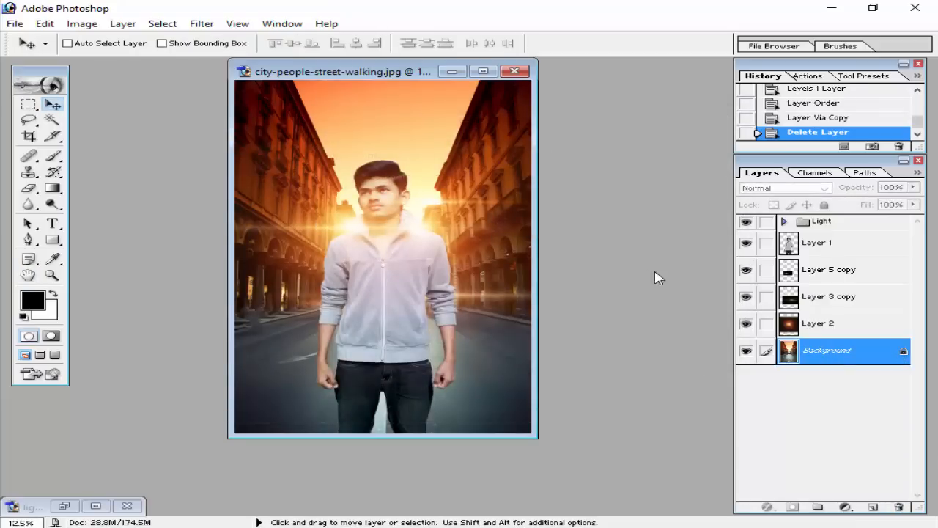
Convert the Background into a regular layer named Layer 0 and duplicate it.
double_click(899, 355)
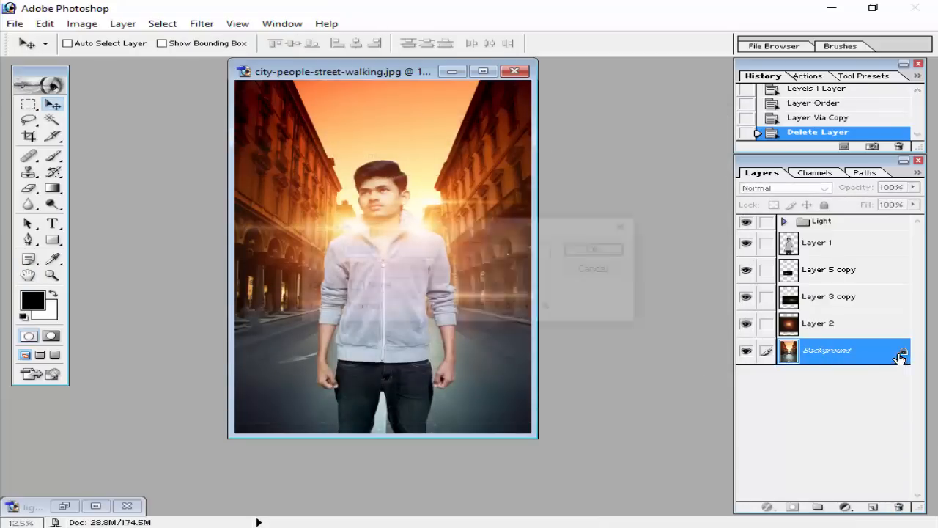
click(599, 251)
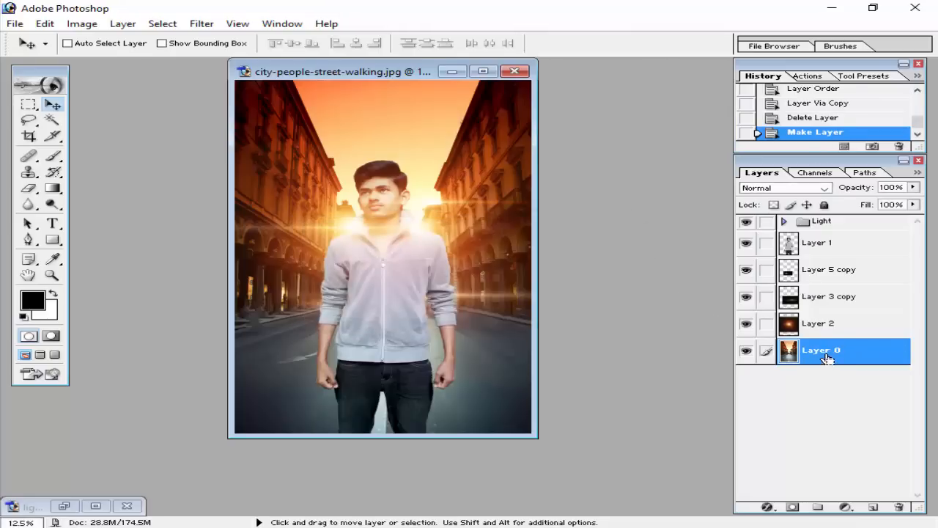
key(ctrl+j)
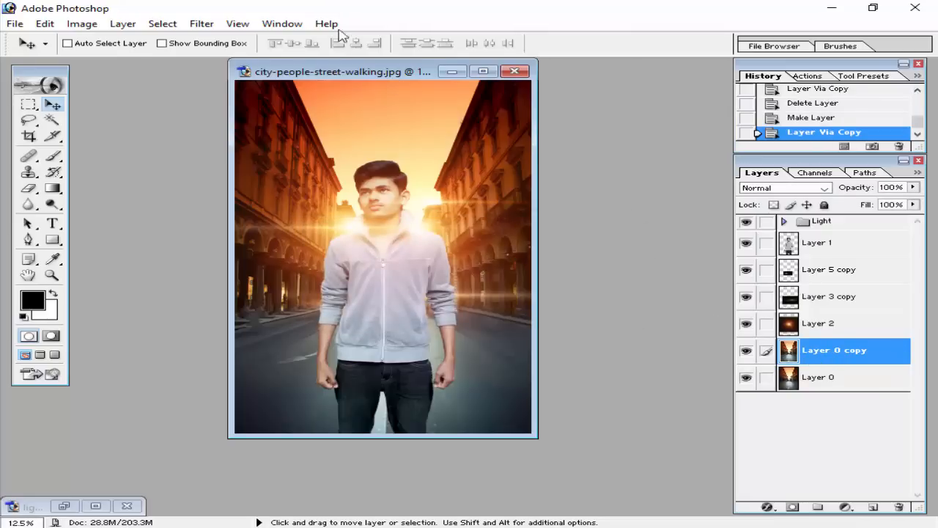
Apply a Gaussian Blur with a radius of 10 pixels to Layer 0 copy.
click(202, 23)
mouse_move(244, 131)
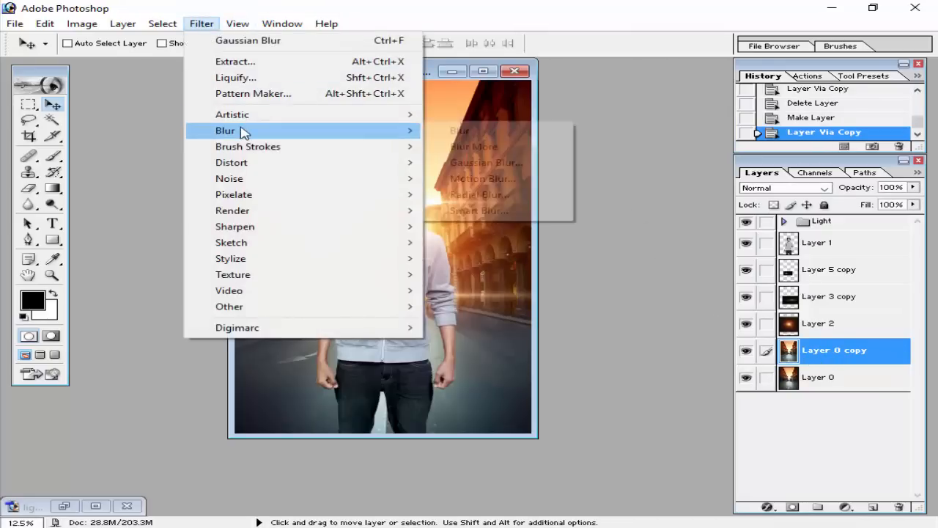
click(495, 170)
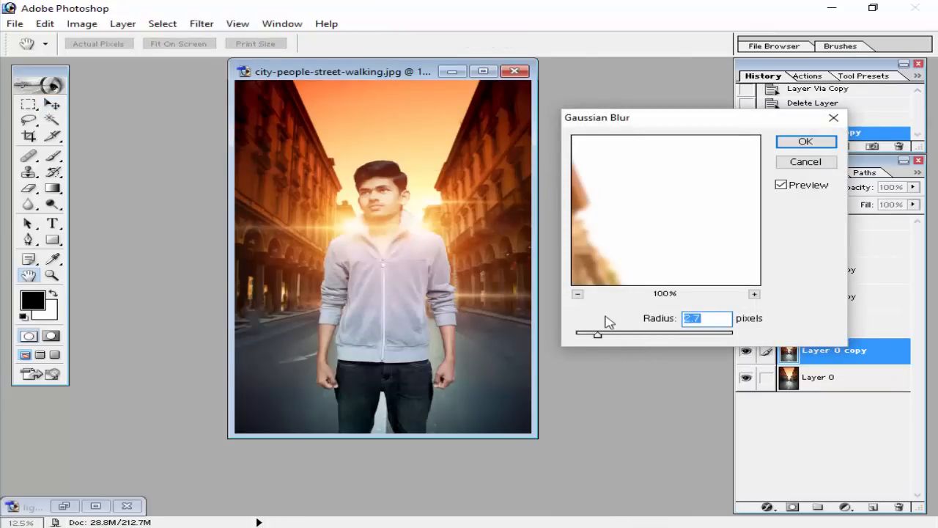
drag(653, 119, 645, 63)
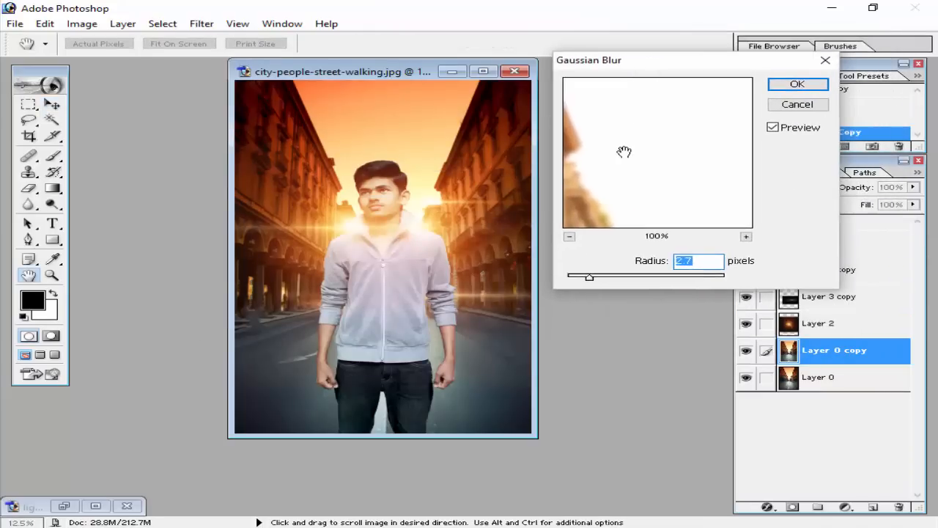
drag(624, 151, 689, 151)
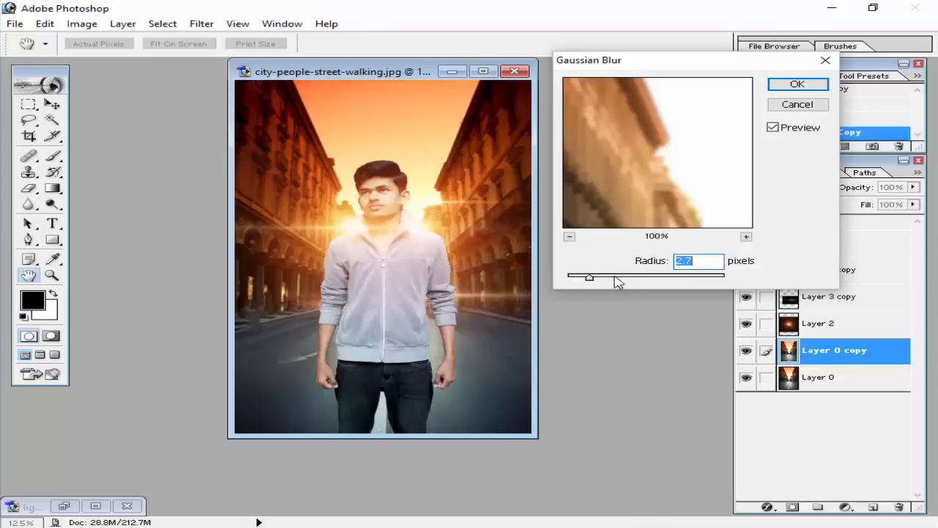
drag(591, 276, 628, 276)
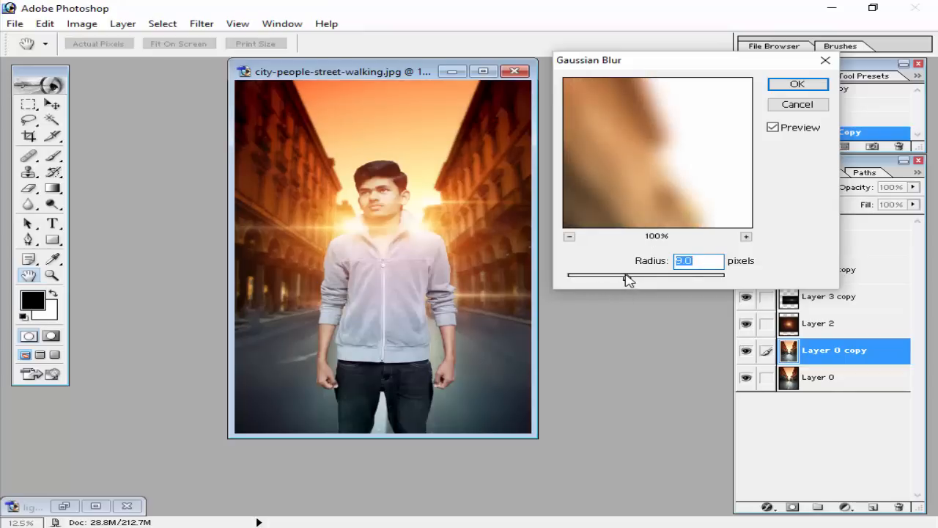
drag(627, 277, 629, 277)
text(10)
drag(677, 65, 670, 61)
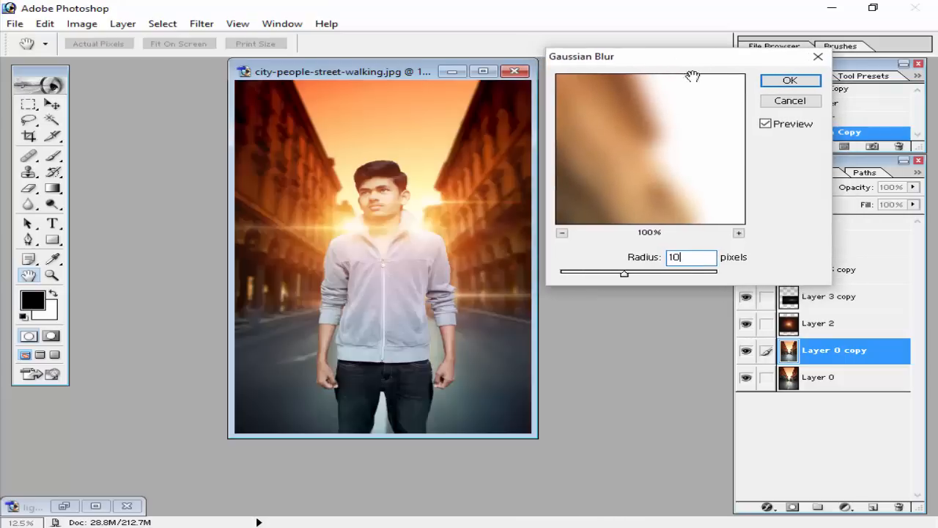
click(791, 82)
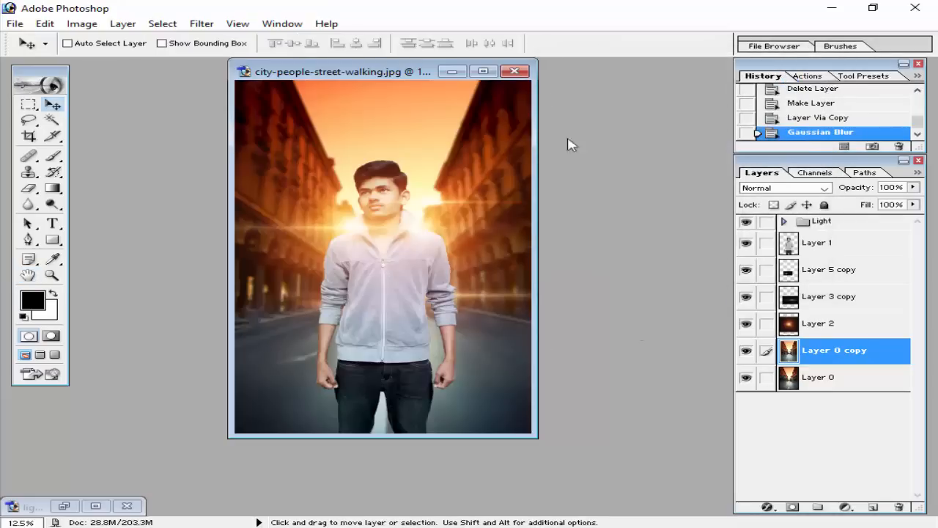
Set the opacity of the blurred Layer 0 copy to 90%.
click(912, 188)
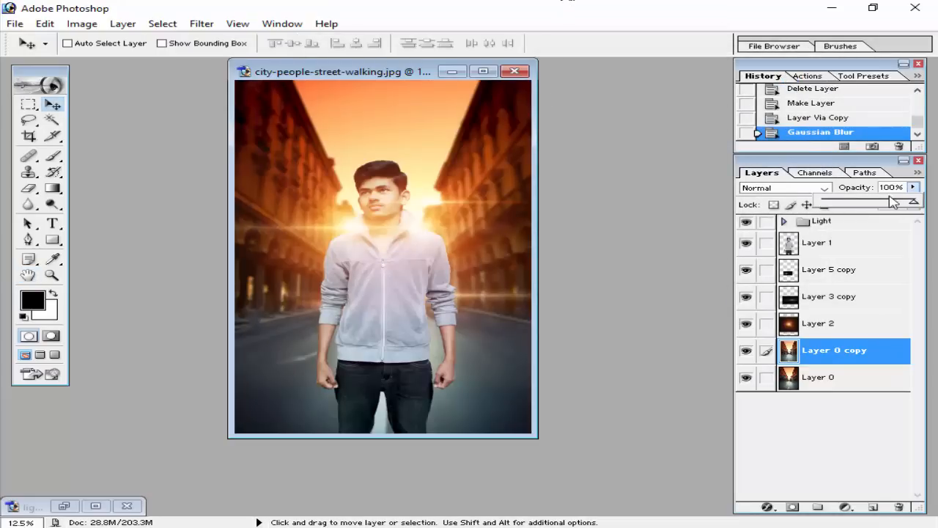
mouse_move(914, 199)
mouse_down()
mouse_move(891, 202)
mouse_move(908, 203)
mouse_up()
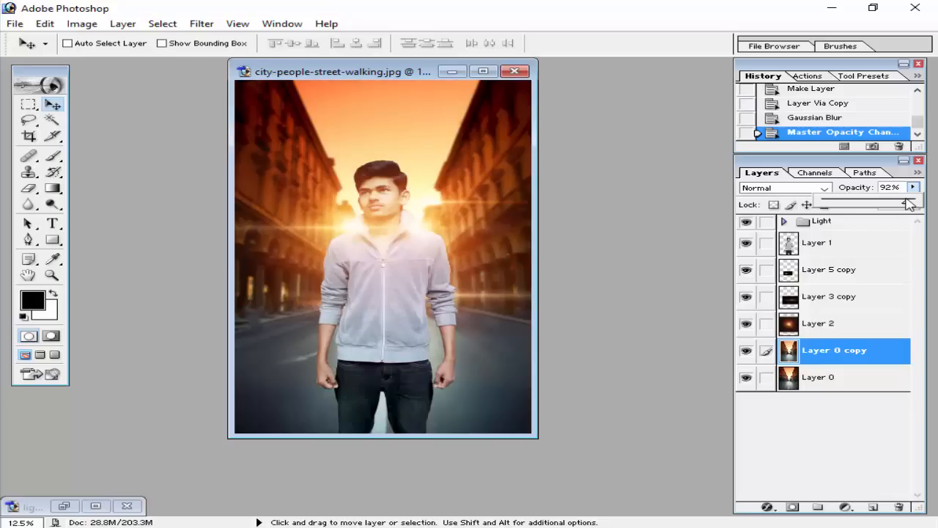
drag(909, 204, 905, 204)
Erase the blurred copy over the road on both sides of the man with a 131 px Eraser.
click(28, 189)
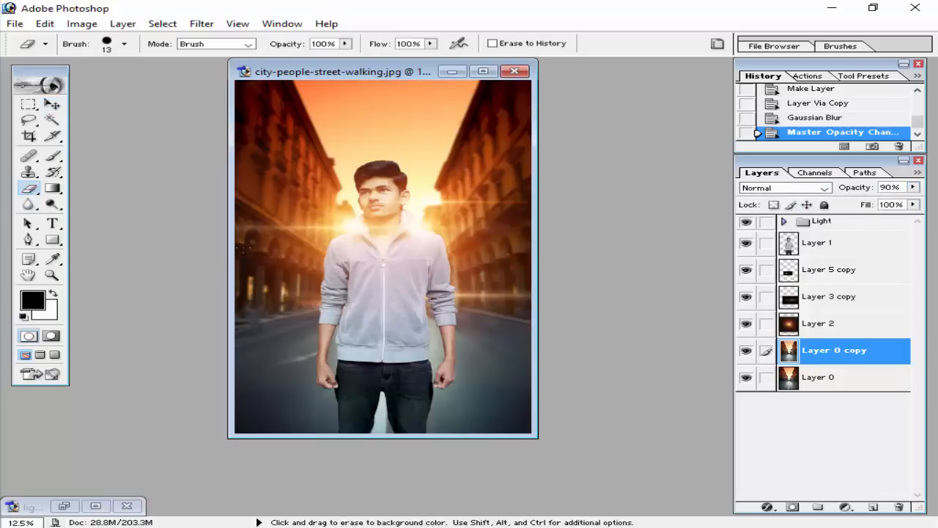
right_click(317, 252)
drag(355, 278, 382, 277)
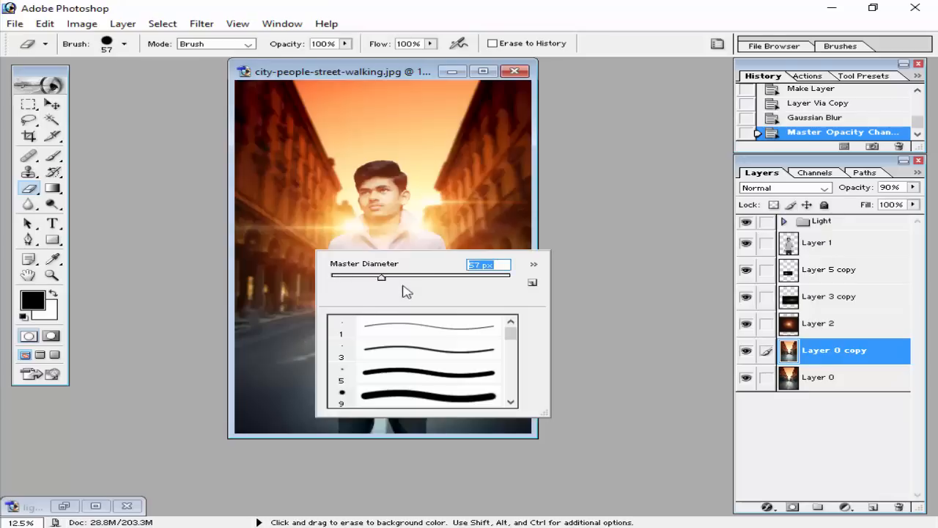
click(403, 285)
drag(405, 279, 432, 277)
click(285, 358)
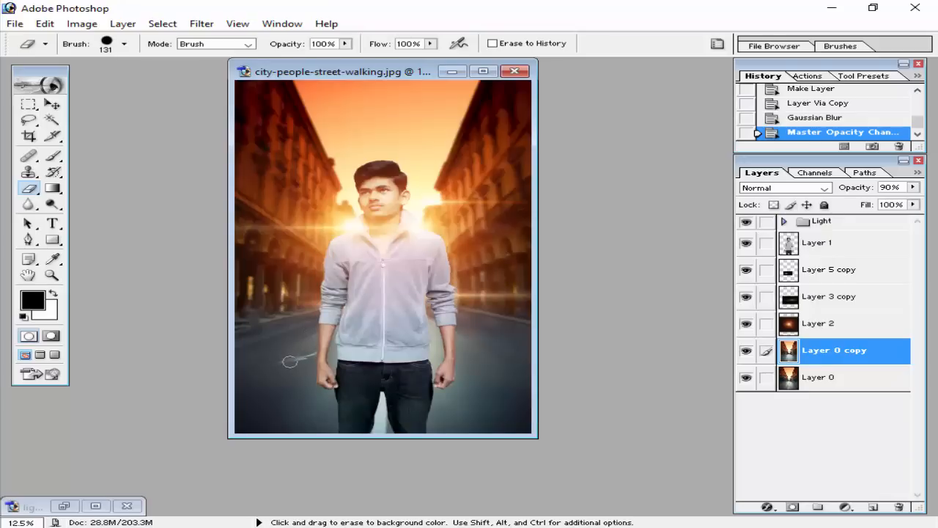
drag(302, 358, 312, 367)
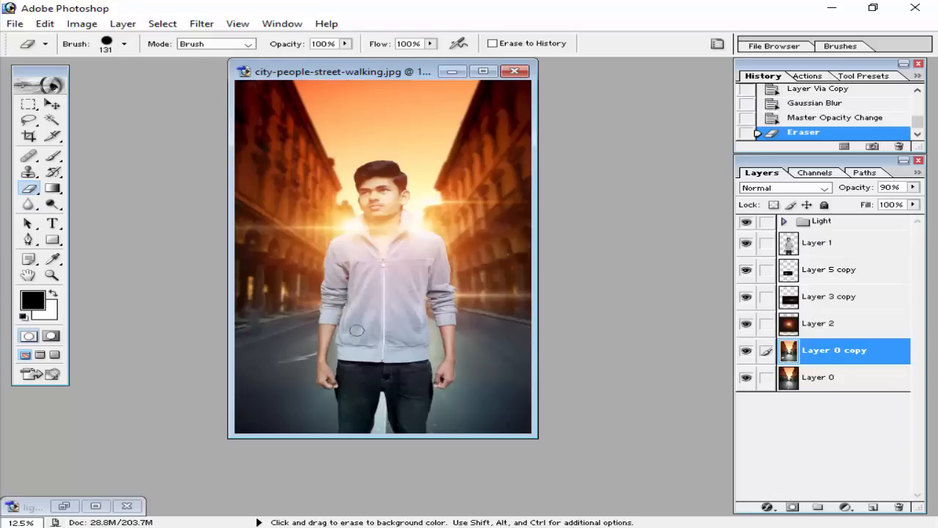
drag(515, 349, 463, 326)
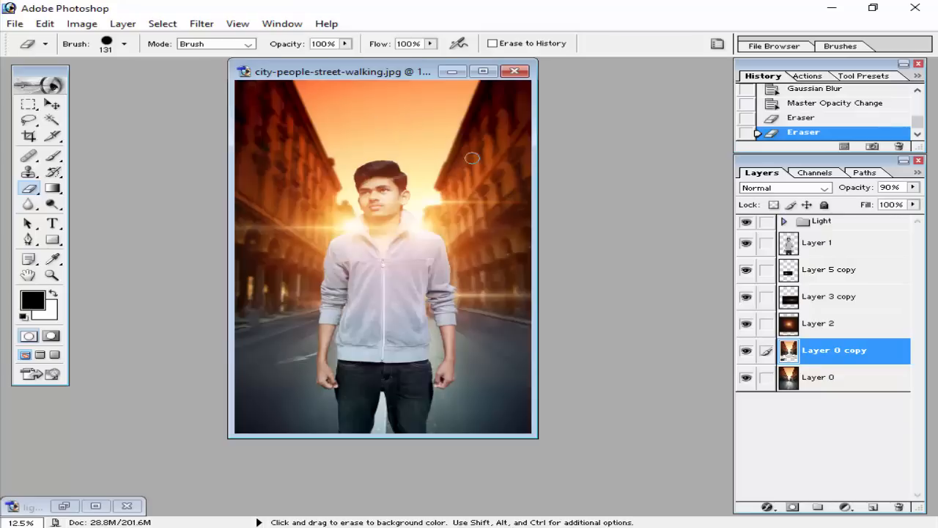
Start a 72 pt Courier text layer above the Light set, near the top of the poster.
click(820, 223)
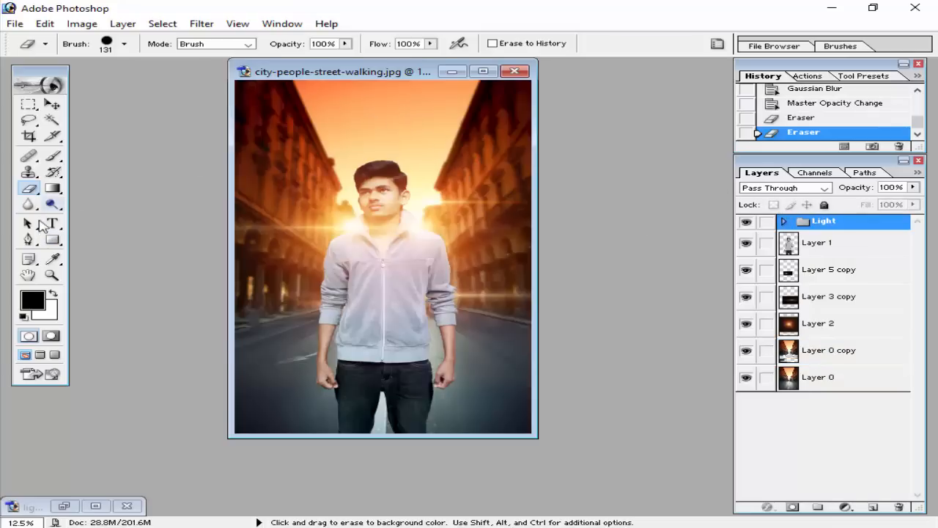
click(51, 224)
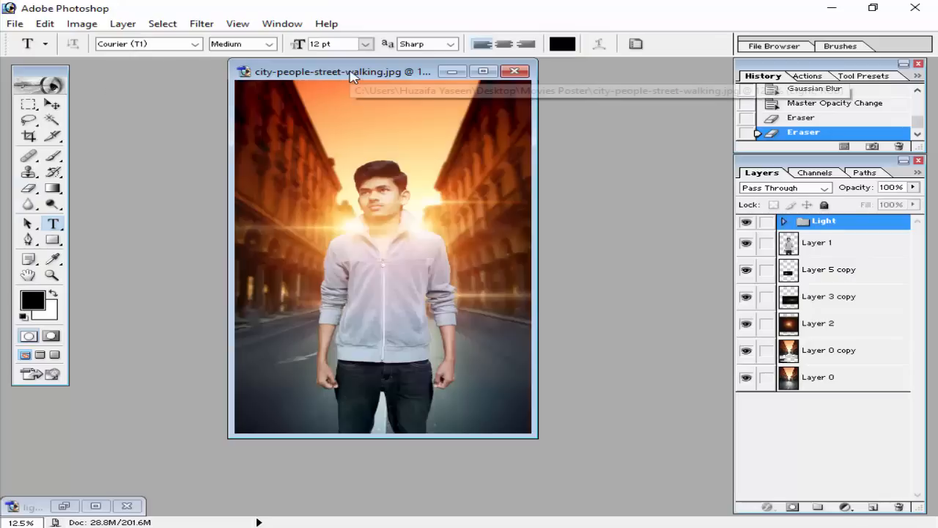
drag(351, 74, 354, 93)
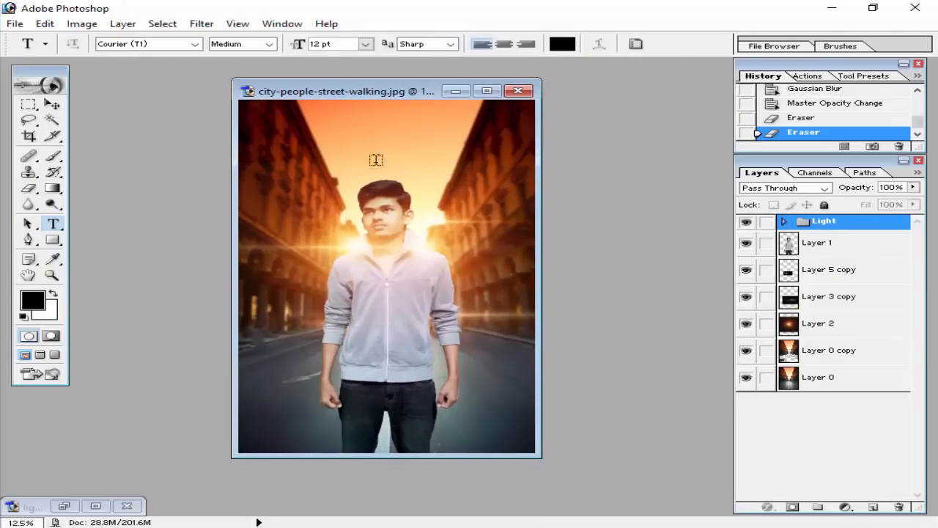
click(359, 123)
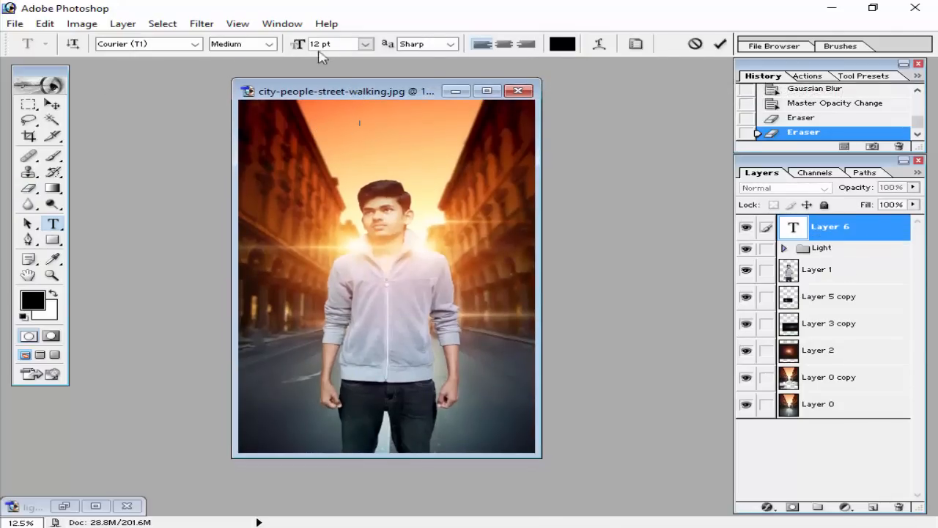
click(365, 44)
click(360, 289)
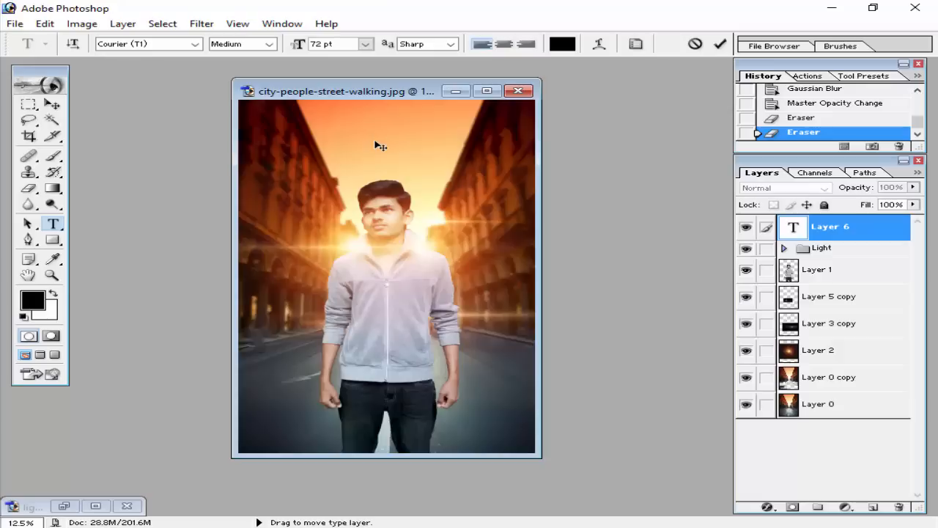
drag(356, 140, 350, 140)
text(Sun)
text(UN)
text( rAYS)
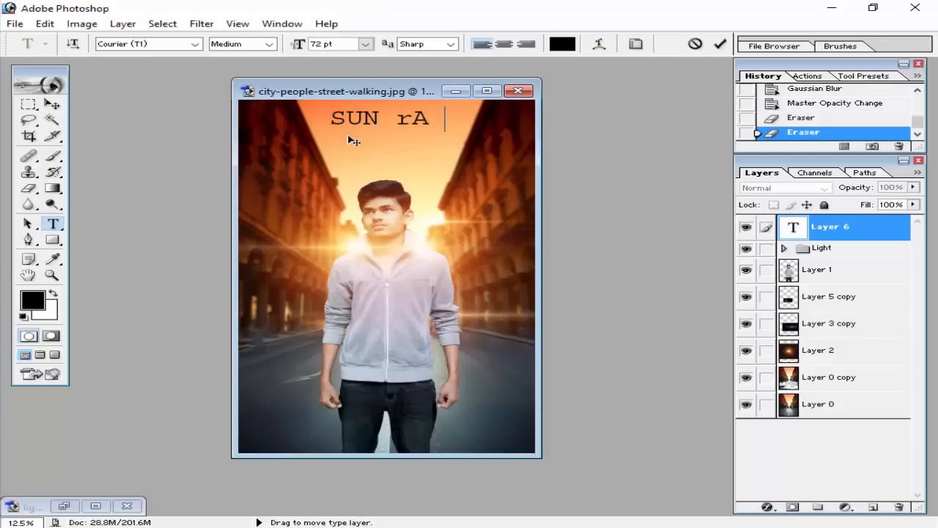
key(BackSpace)
key(BackSpace)
key(BackSpace)
key(BackSpace)
Enter the person's first name in capitals as the title and place it in the sky above the man's head.
text(HUZAIF)
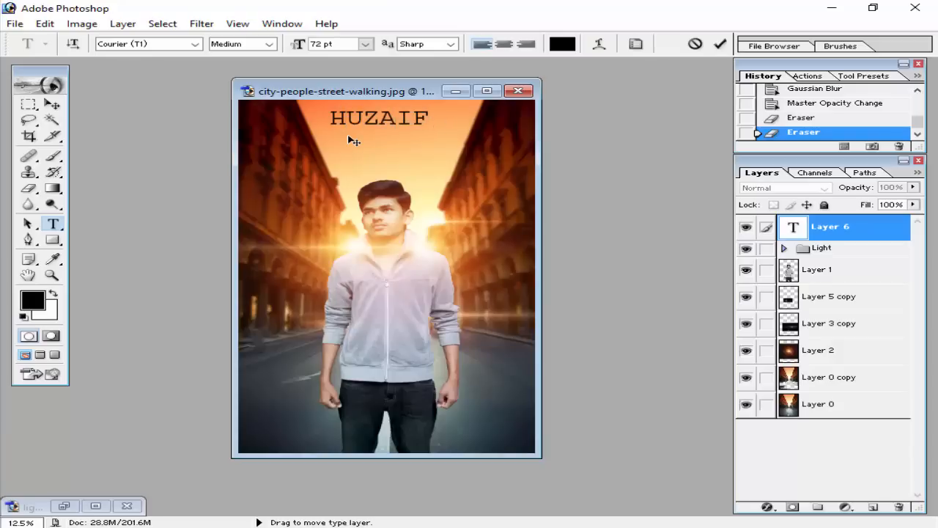
key(BackSpace)
key(BackSpace)
key(Left)
text(AIFA)
click(511, 45)
drag(402, 154, 456, 157)
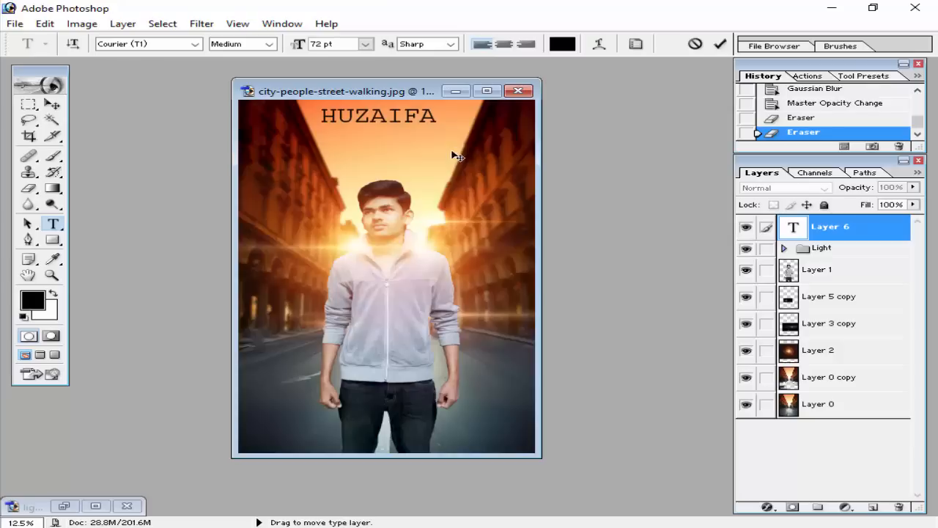
Set the type size to 48 pt and add the line "Best 4 You" beneath the title.
click(365, 44)
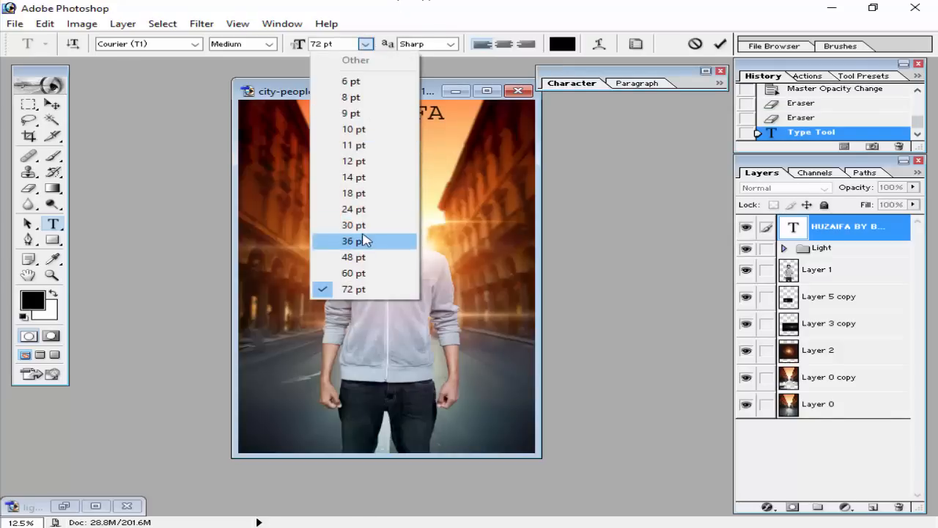
click(355, 209)
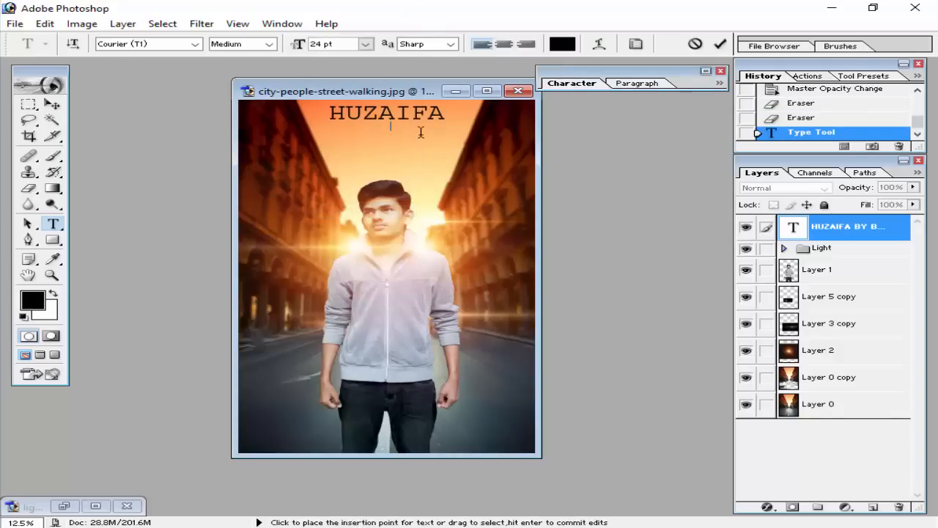
click(365, 44)
click(379, 257)
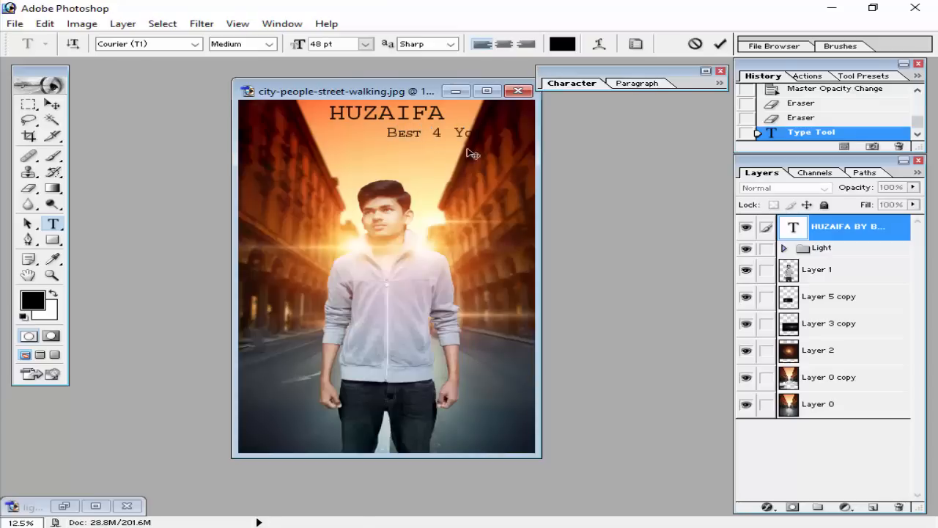
Reposition the text block above the man's head and centre-align the "Best 4 You" line.
drag(501, 151, 482, 158)
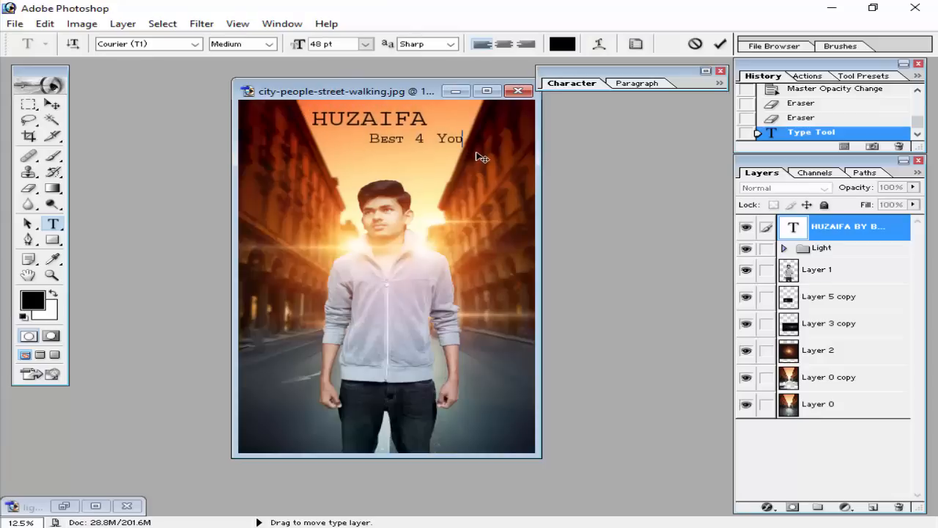
drag(367, 138, 465, 138)
click(504, 44)
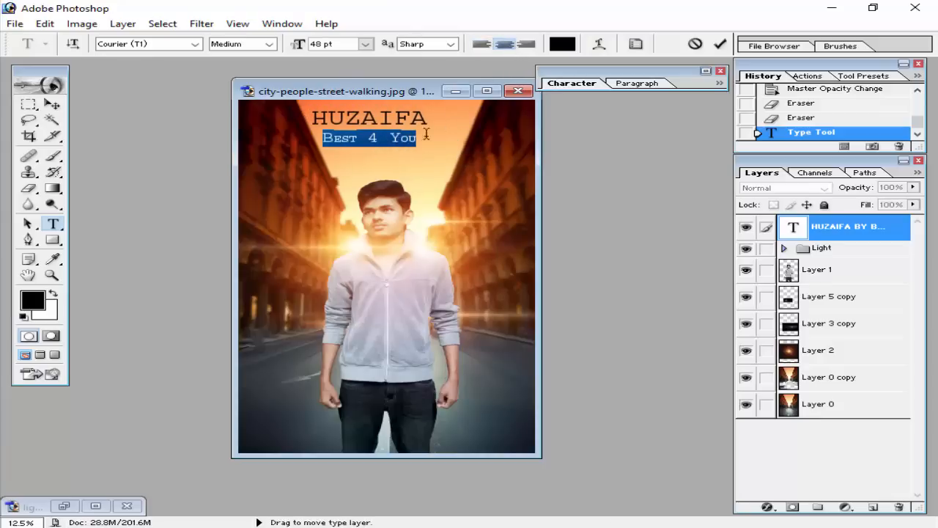
Set the tracking of the "Best 4 You" line to 200 and move the text block slightly lower above the man's head.
click(720, 44)
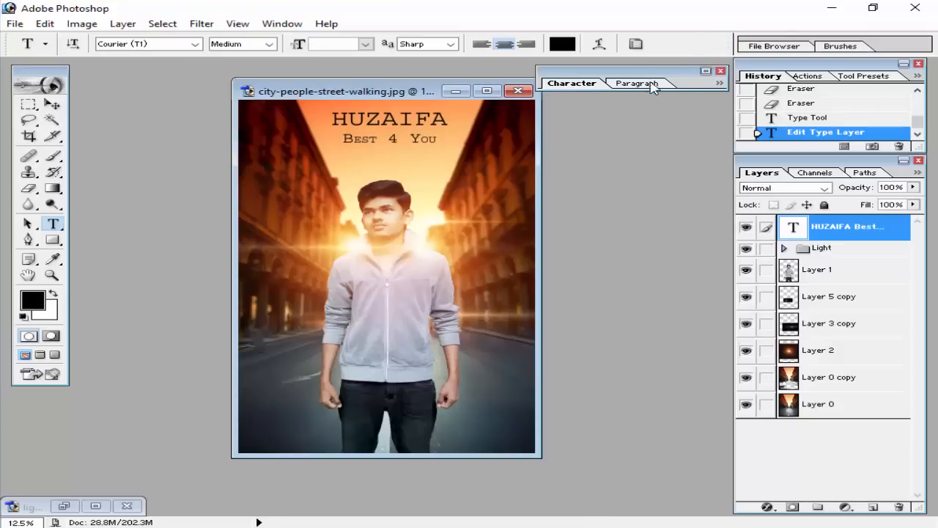
drag(343, 138, 437, 139)
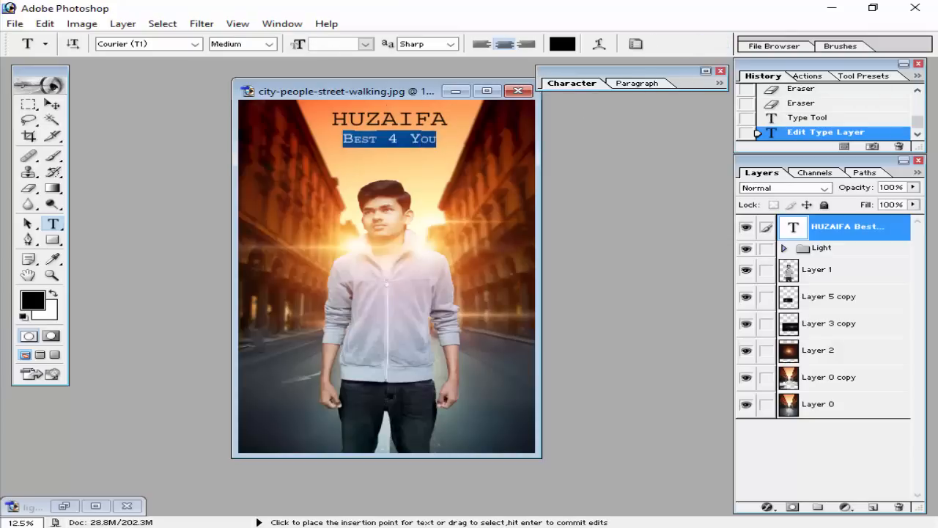
click(704, 72)
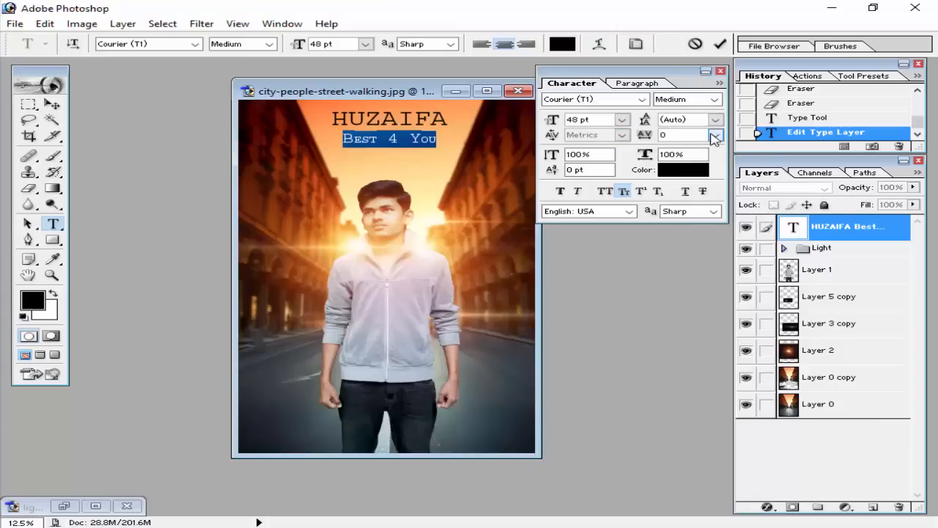
click(714, 134)
click(704, 369)
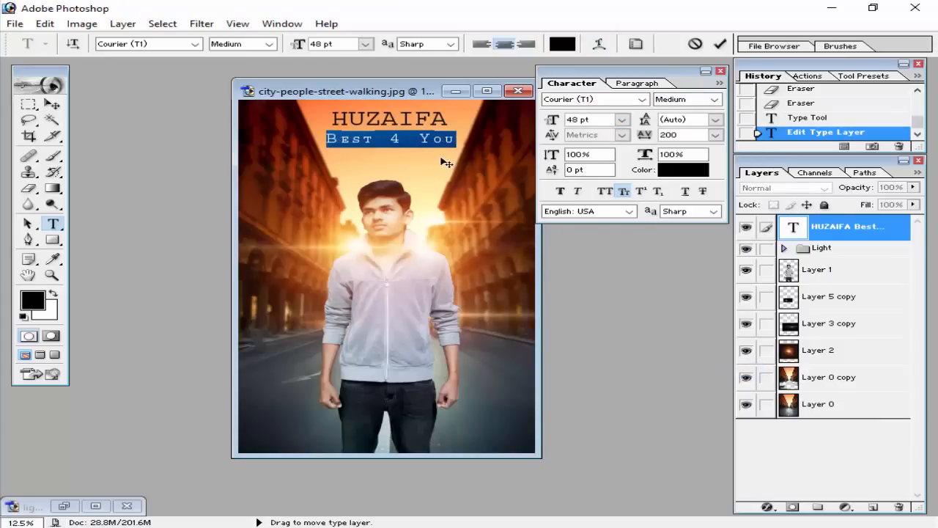
drag(460, 168, 461, 170)
click(720, 44)
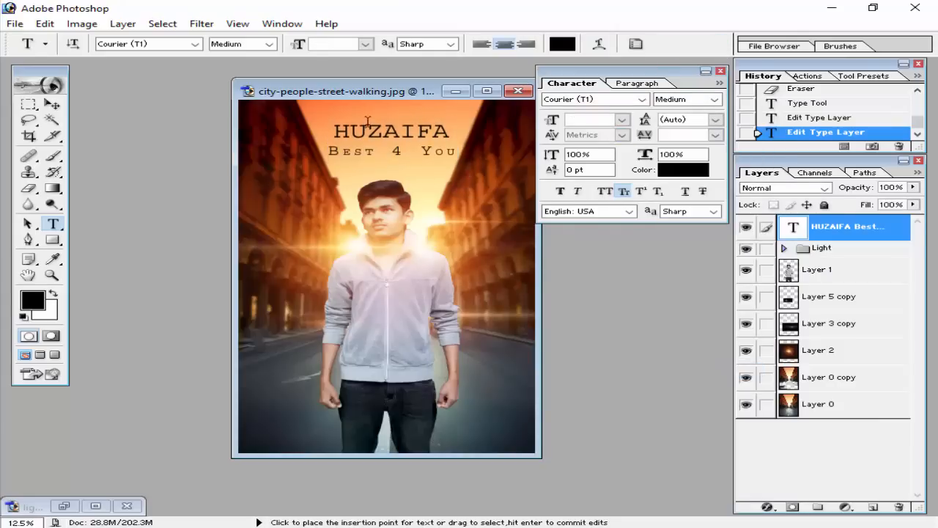
click(705, 71)
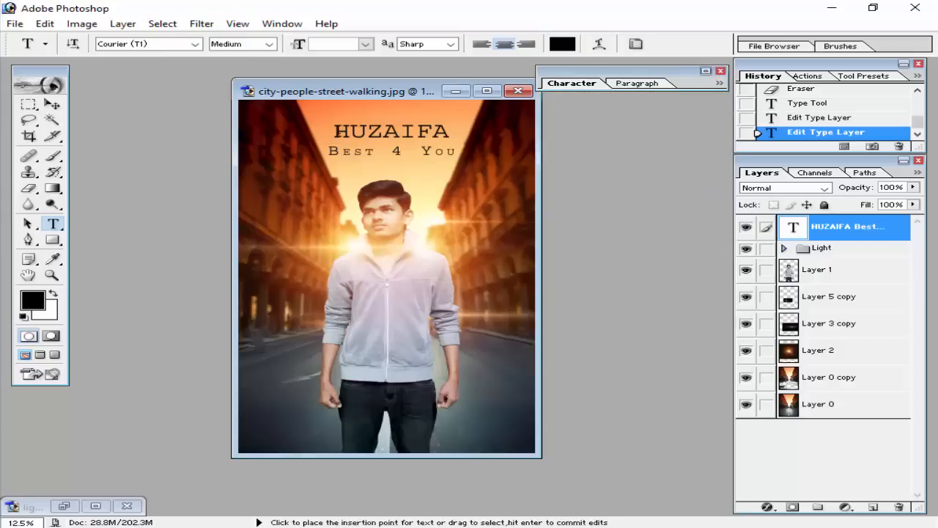
Change the font of both the title and the "Best 4 You" line to Footlight MT Light.
click(337, 131)
key(ctrl+a)
click(177, 44)
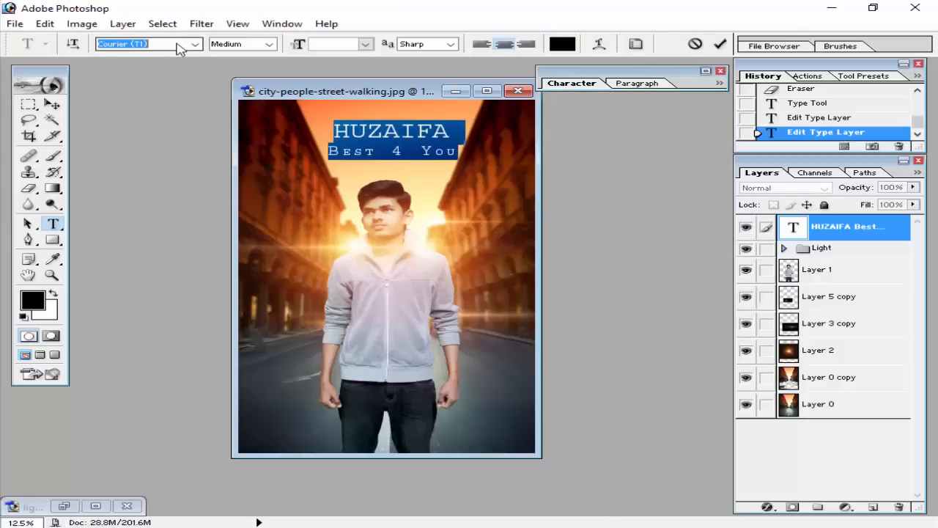
key(Down)
key(Down)
key(Down)
key(Down)
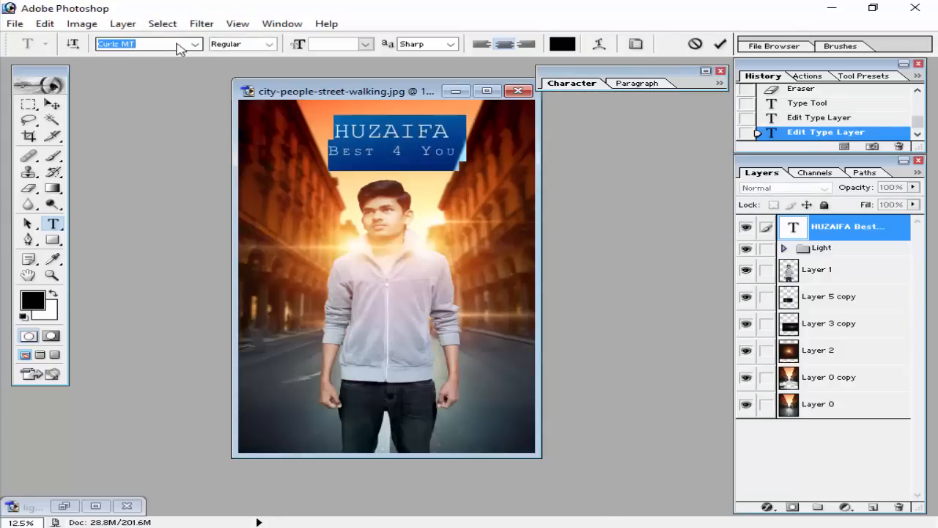
key(Down)
key(Down)
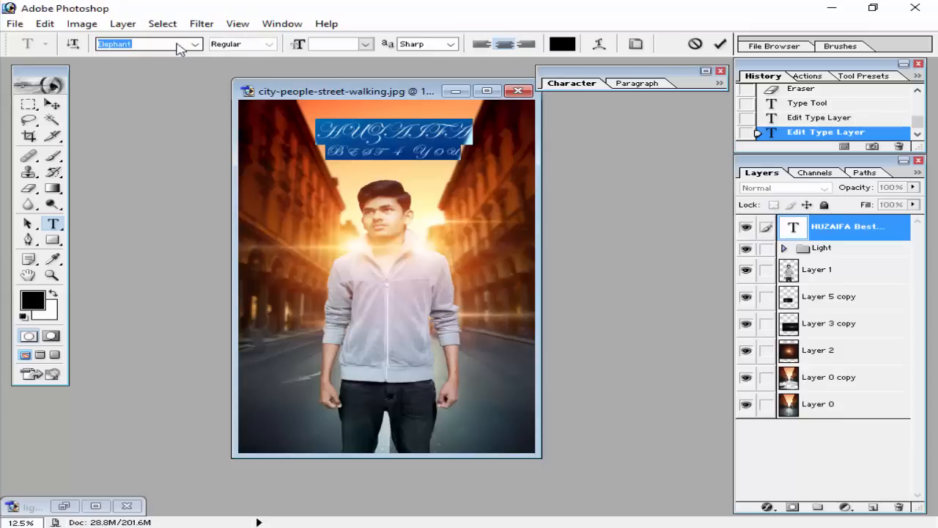
key(Down)
key(Down)
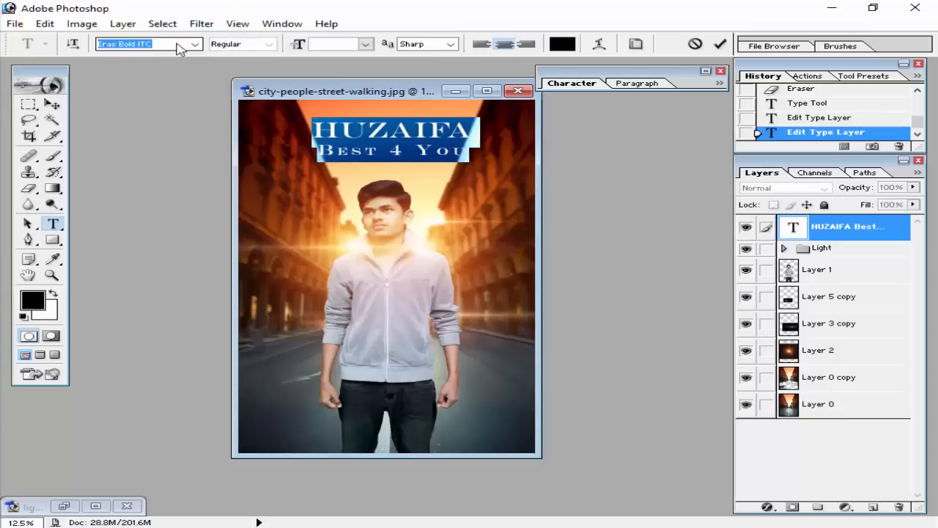
key(Down)
key(Down)
key(Down)
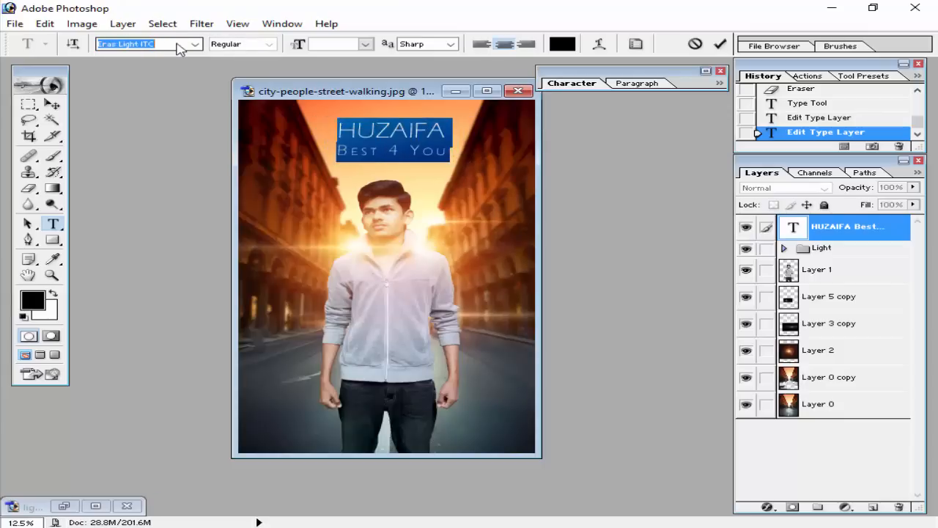
key(Down)
key(Down)
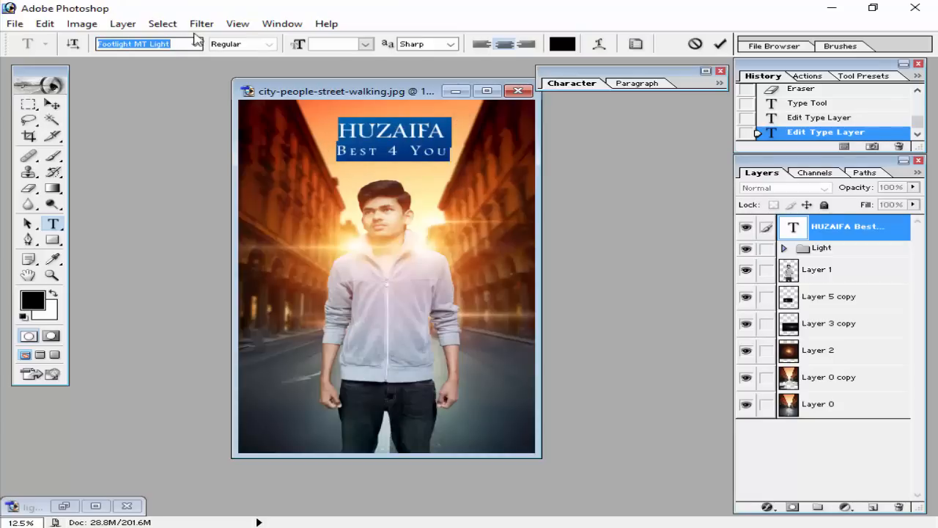
click(721, 43)
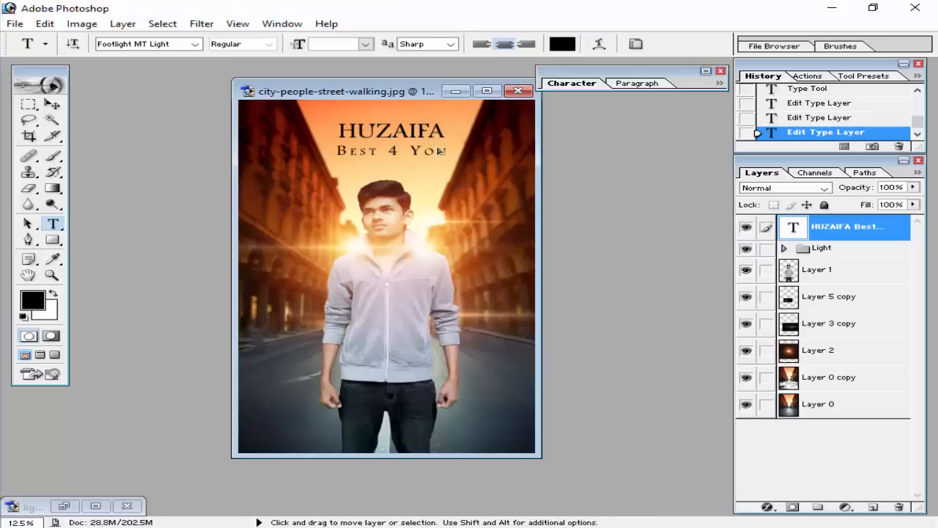
Scale the title and tagline block up proportionally to about 121% with Free Transform.
key(ctrl+t)
drag(447, 157, 456, 167)
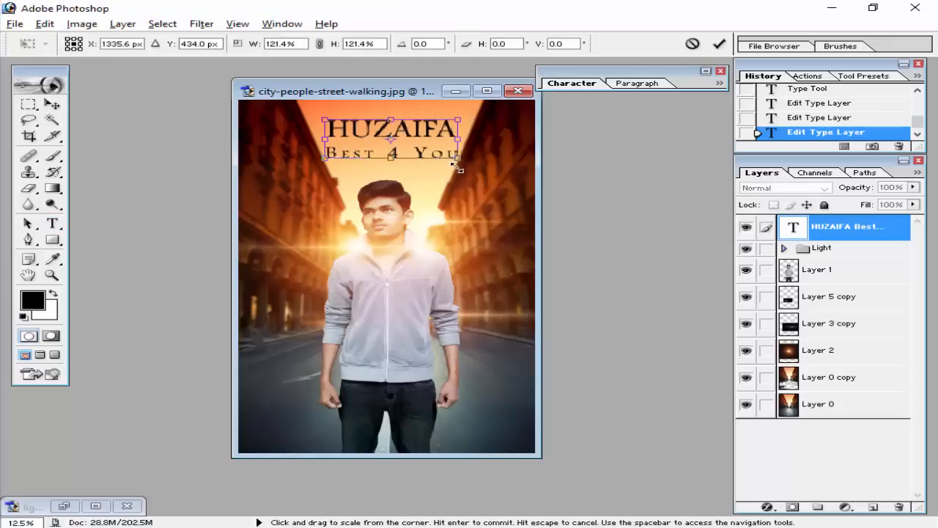
click(719, 43)
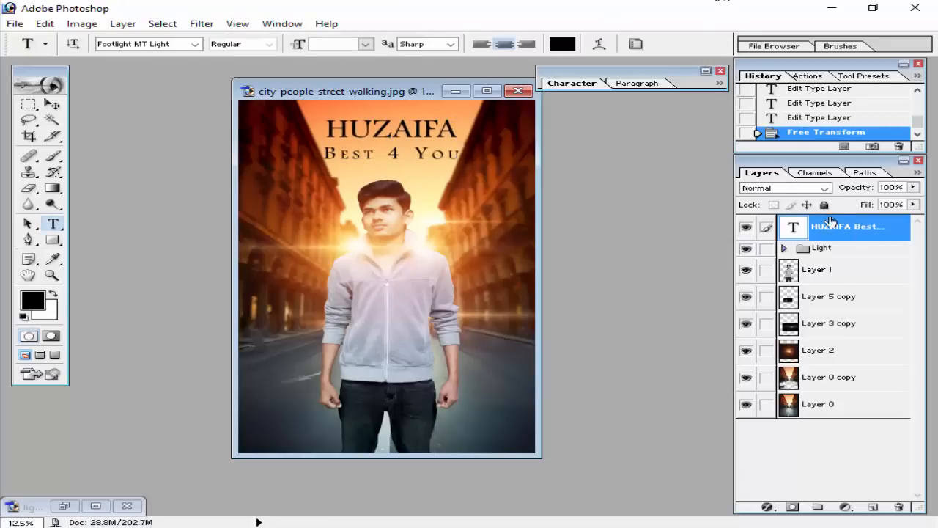
Set the text layer's blend mode to Overlay and duplicate it, keeping the copy at 100% opacity.
click(825, 188)
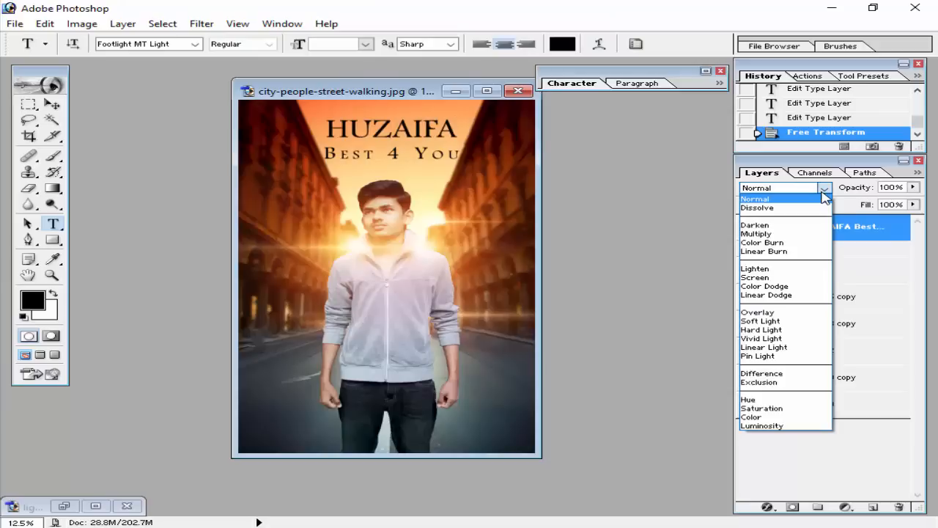
click(793, 313)
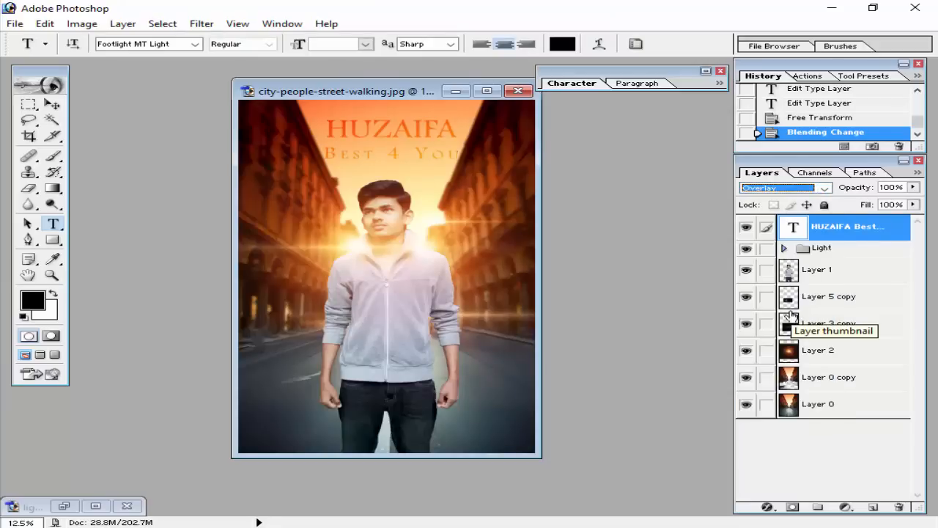
click(586, 184)
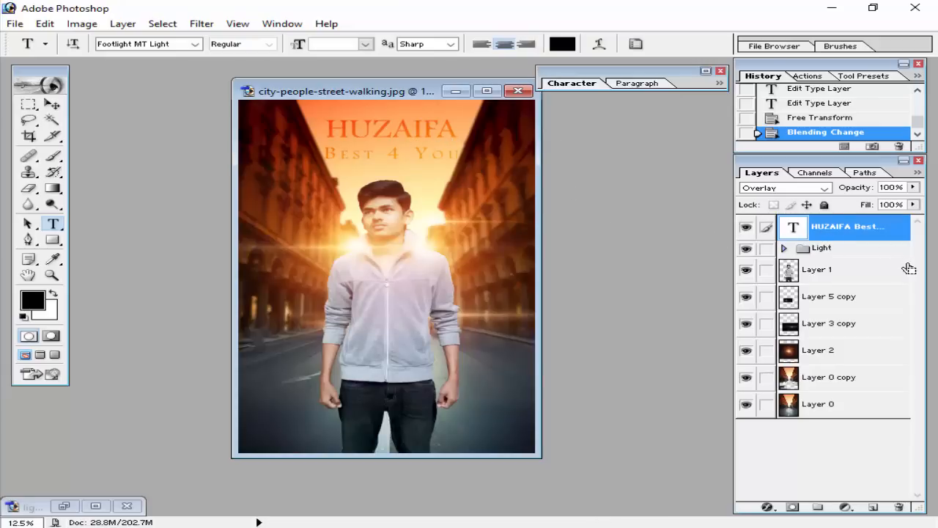
key(ctrl+j)
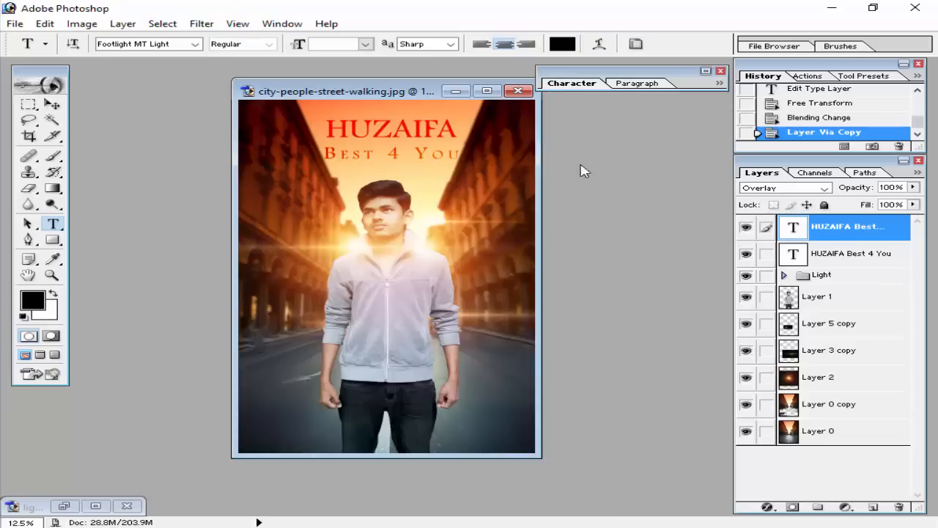
click(913, 188)
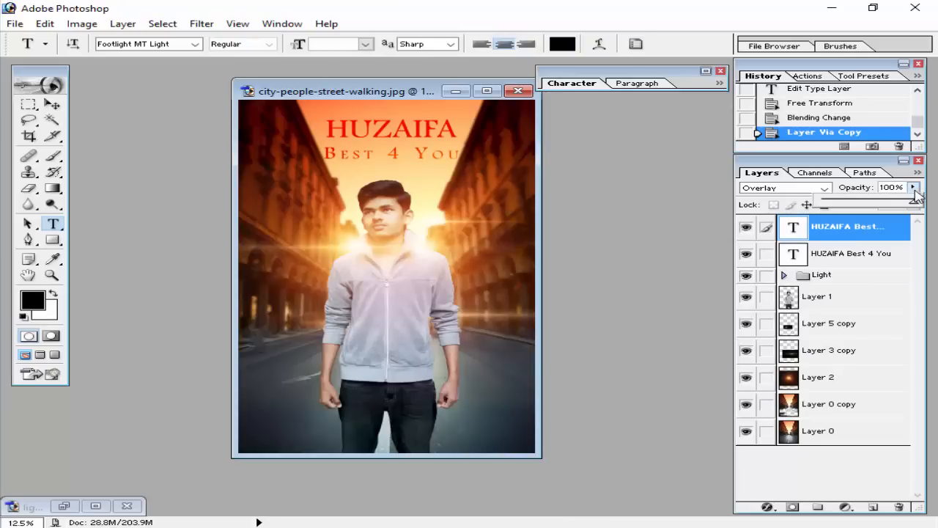
drag(907, 199, 931, 206)
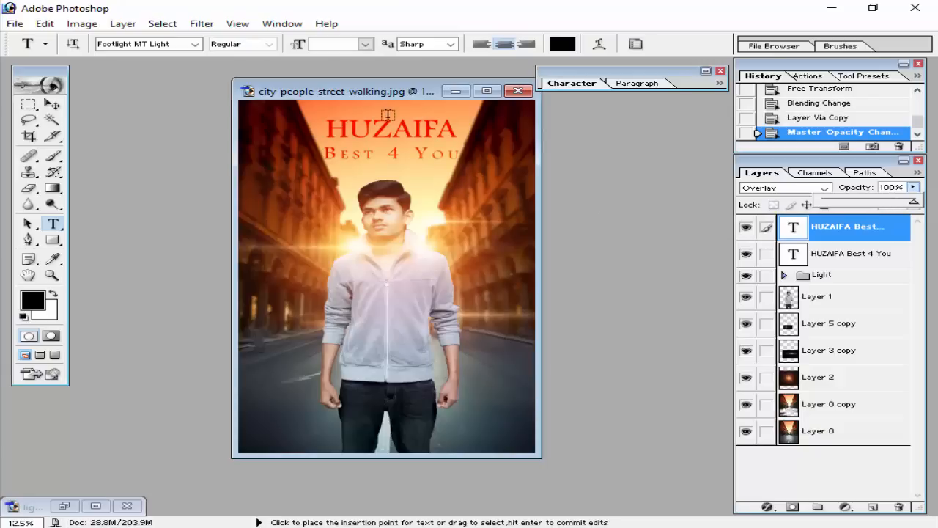
Open billingblock.png, copy its credits block onto the poster as the topmost layer, and close the source image.
click(387, 91)
drag(387, 91, 379, 69)
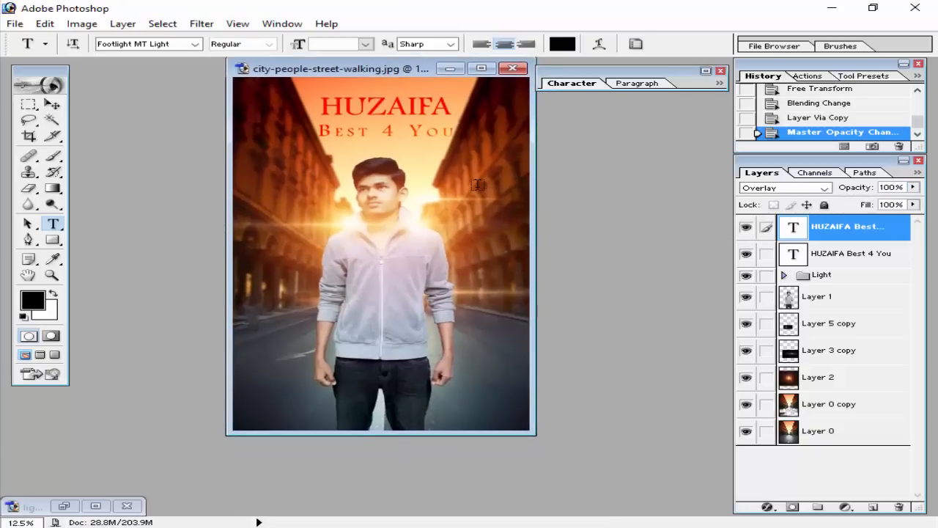
click(721, 71)
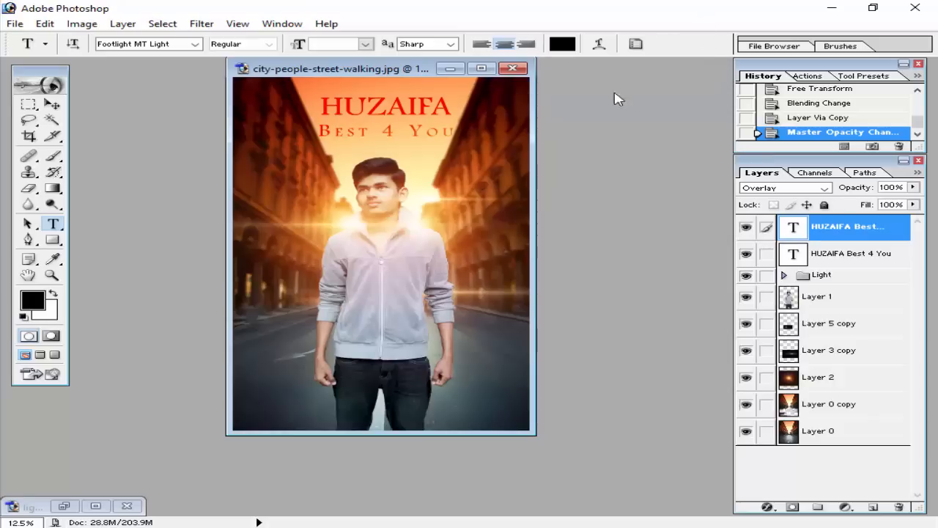
double_click(570, 101)
double_click(535, 176)
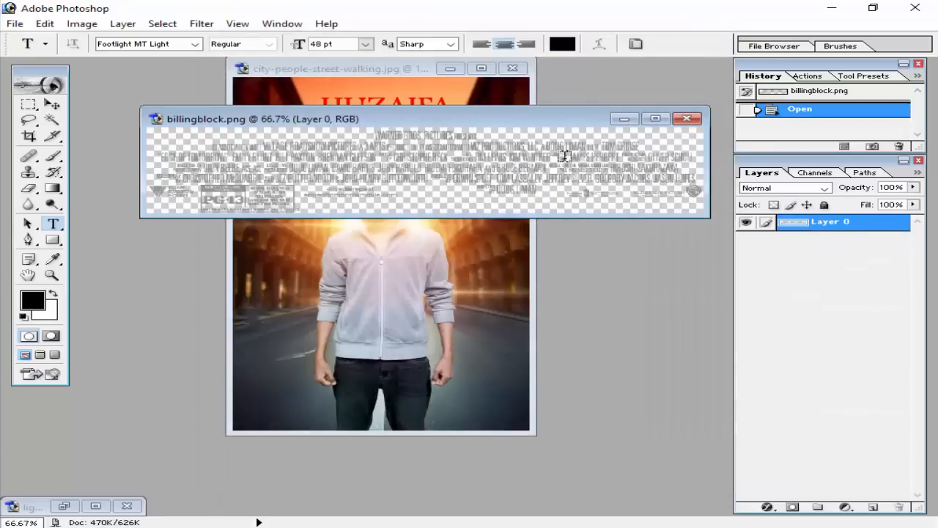
key(v)
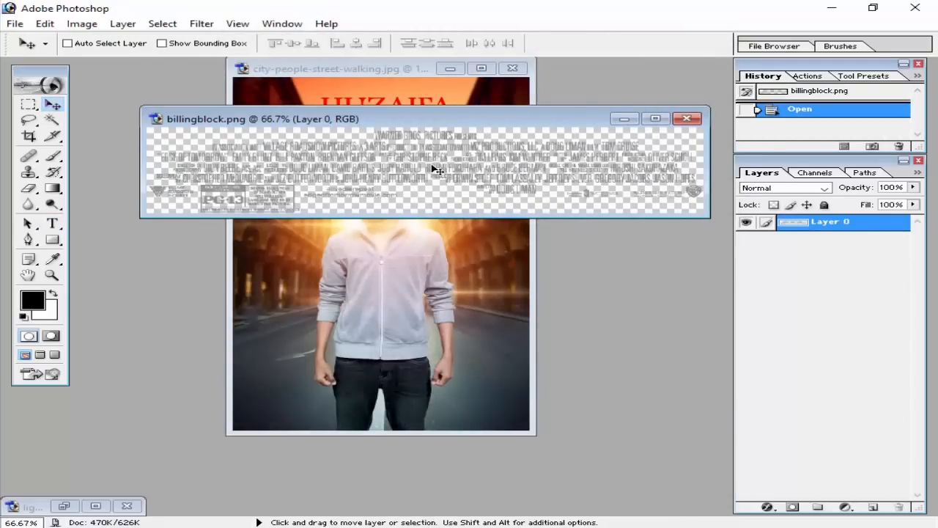
drag(434, 170, 402, 341)
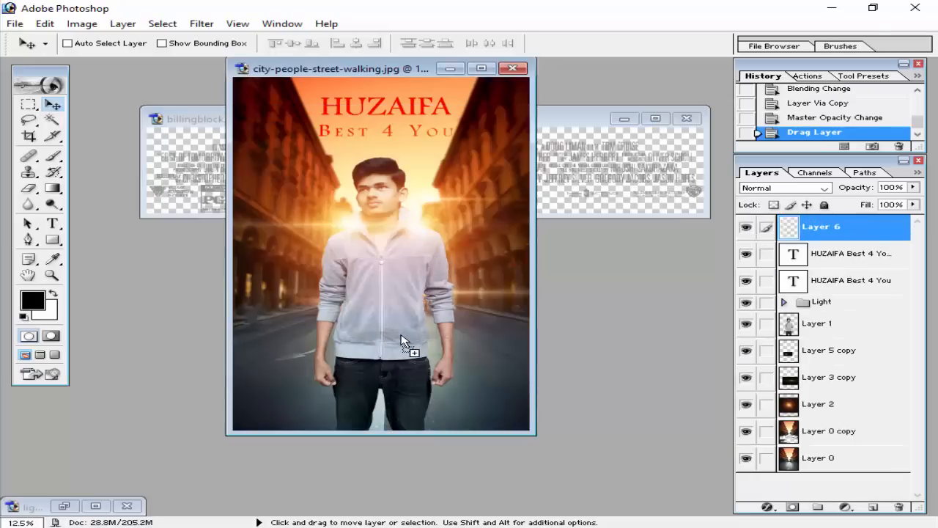
click(681, 172)
click(686, 118)
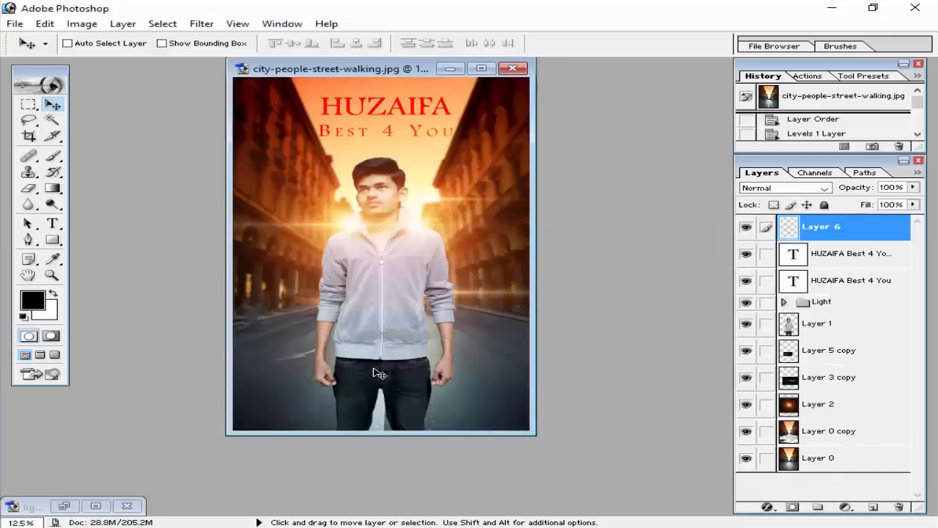
Scale the credits block to about 261% and place it across the man's legs near the bottom of the poster.
key(ctrl+t)
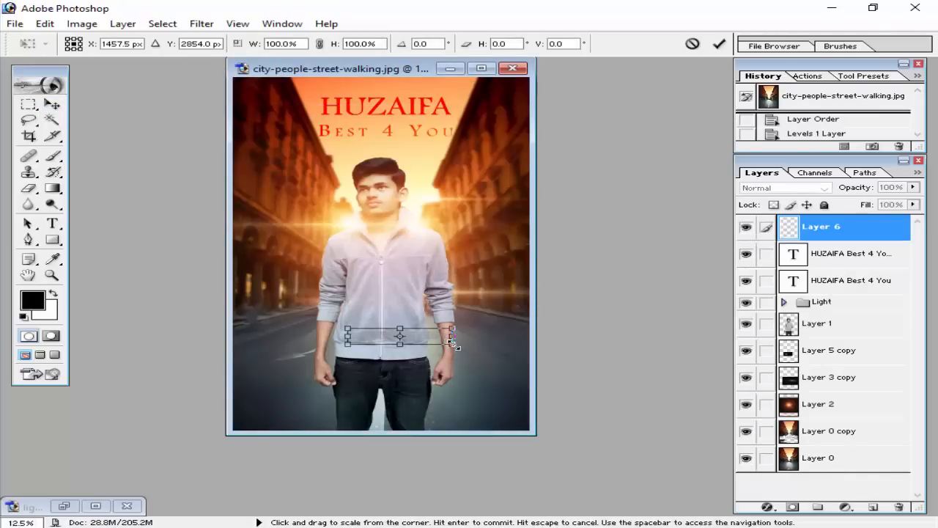
drag(453, 347, 523, 390)
drag(465, 332, 443, 387)
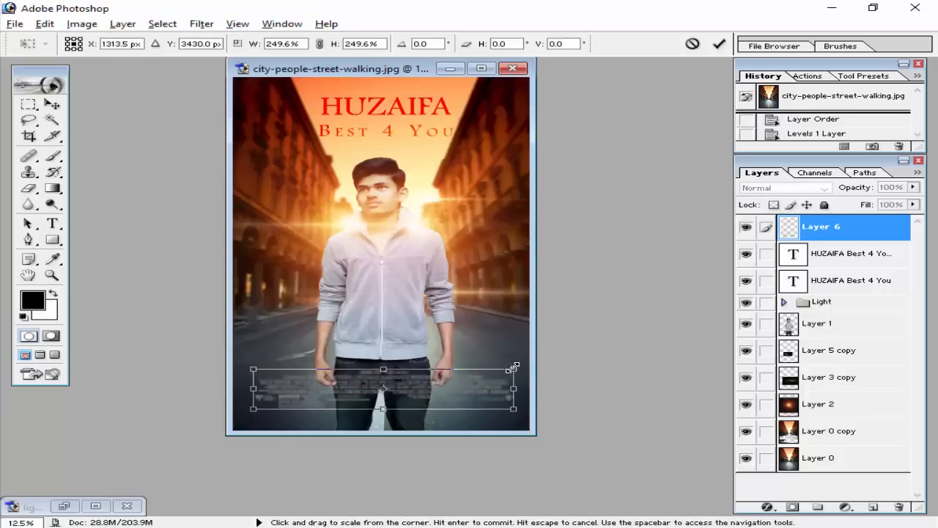
drag(507, 370, 519, 368)
drag(457, 397, 456, 396)
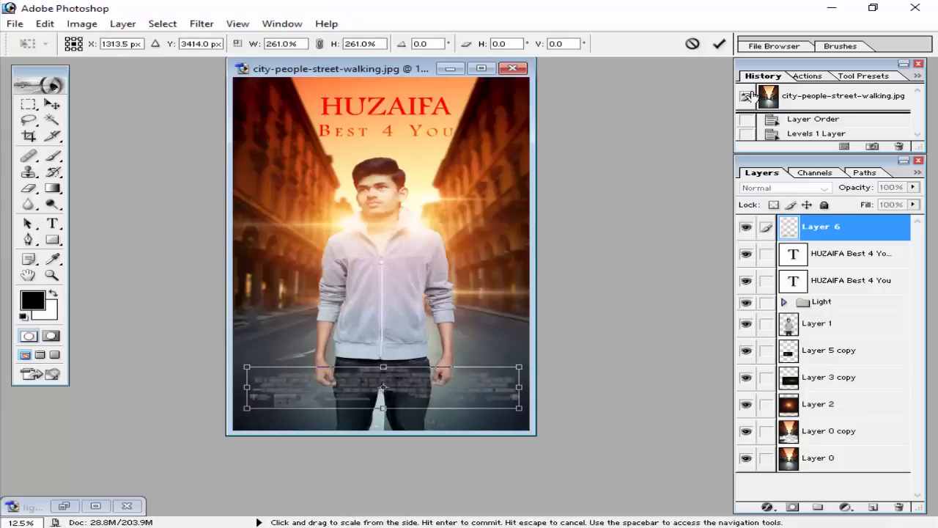
click(721, 46)
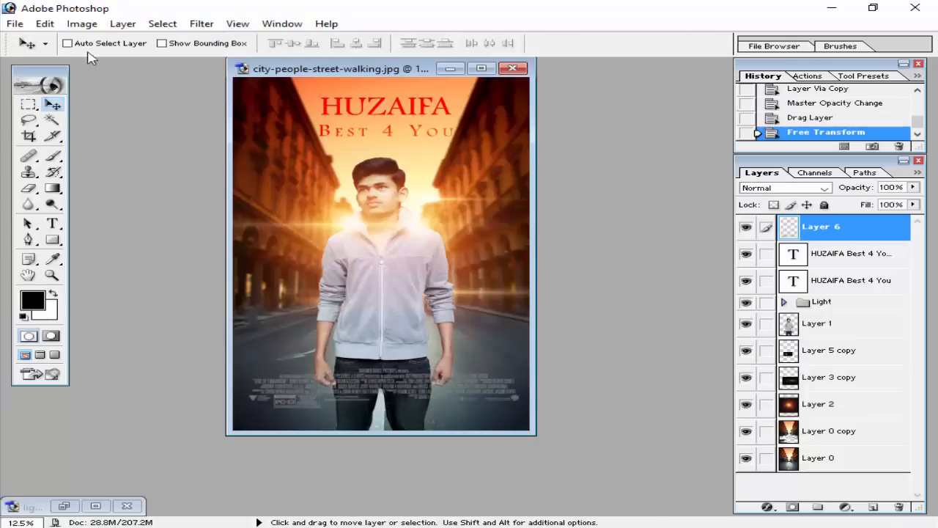
Turn the credits block white with Hue/Saturation, setting both Saturation and Lightness to +100.
click(83, 25)
mouse_move(115, 61)
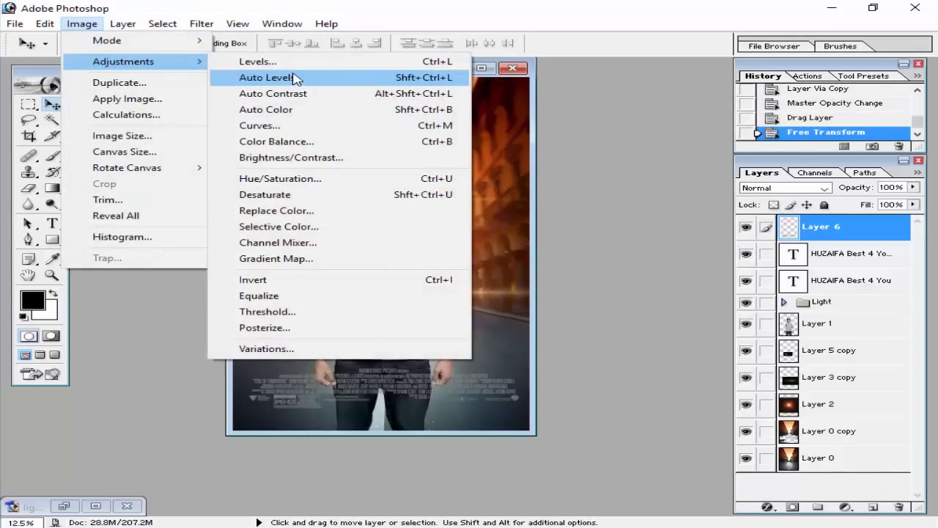
click(304, 179)
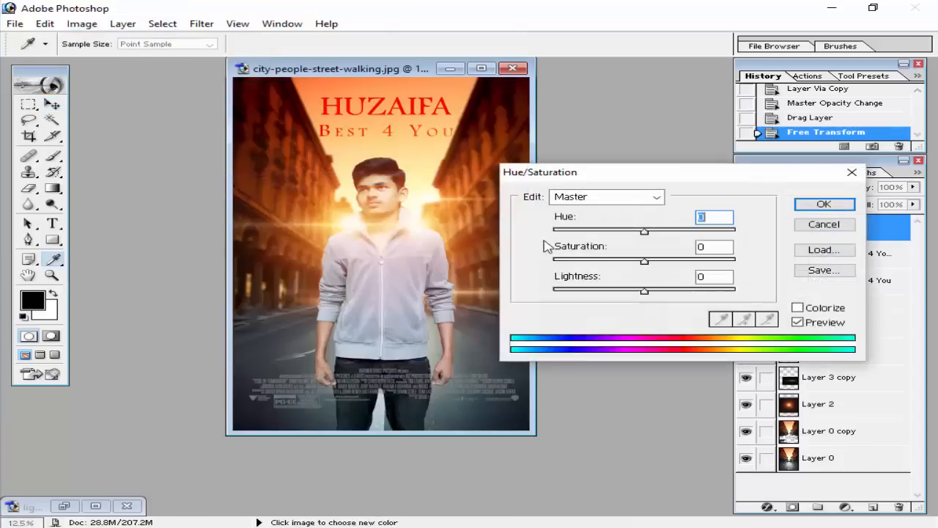
mouse_move(643, 231)
mouse_down()
mouse_move(562, 232)
mouse_move(644, 232)
mouse_up()
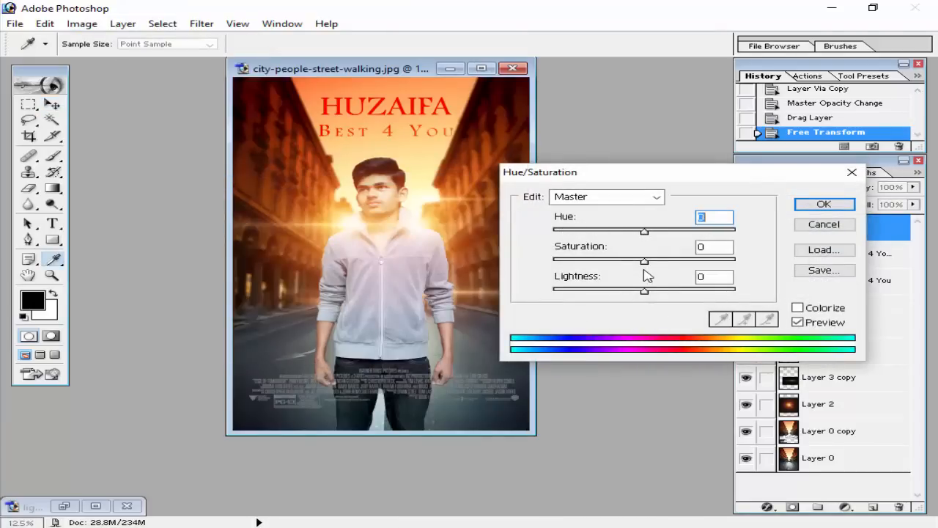
drag(644, 290, 836, 297)
drag(644, 261, 551, 262)
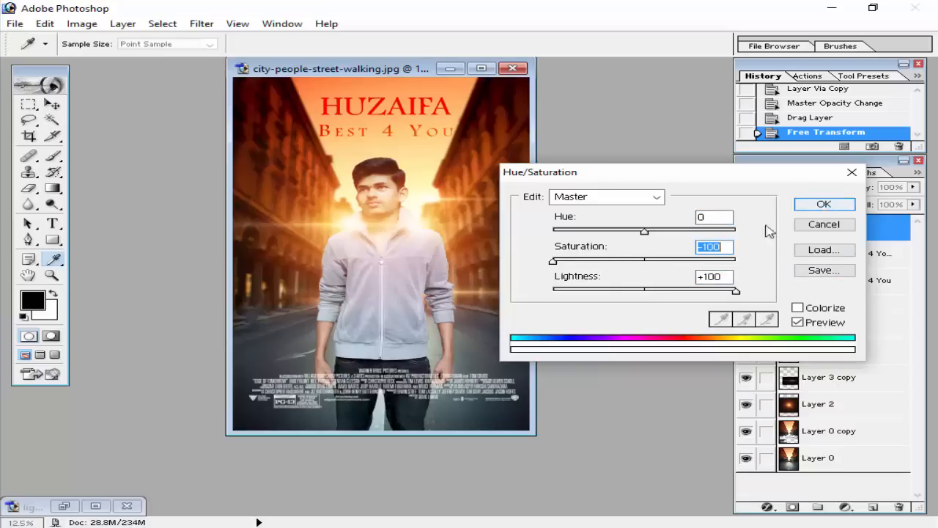
drag(685, 261, 803, 266)
click(822, 204)
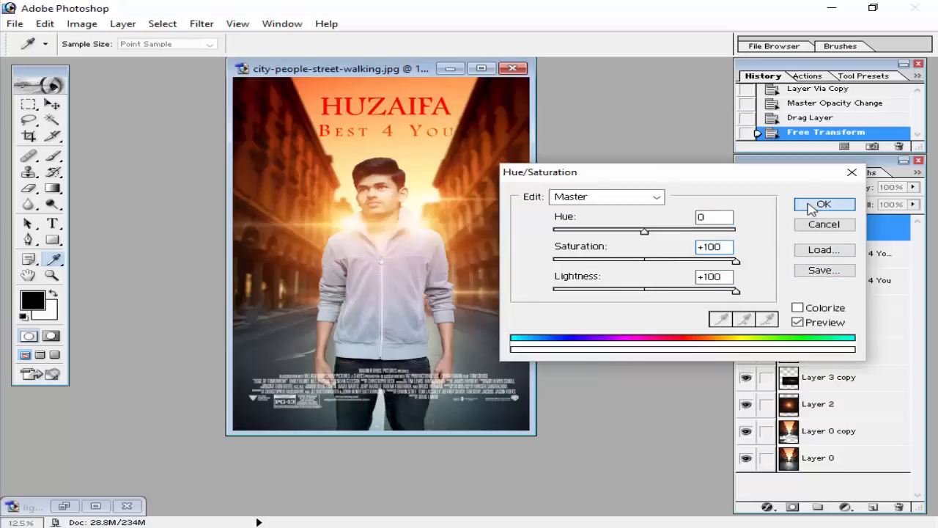